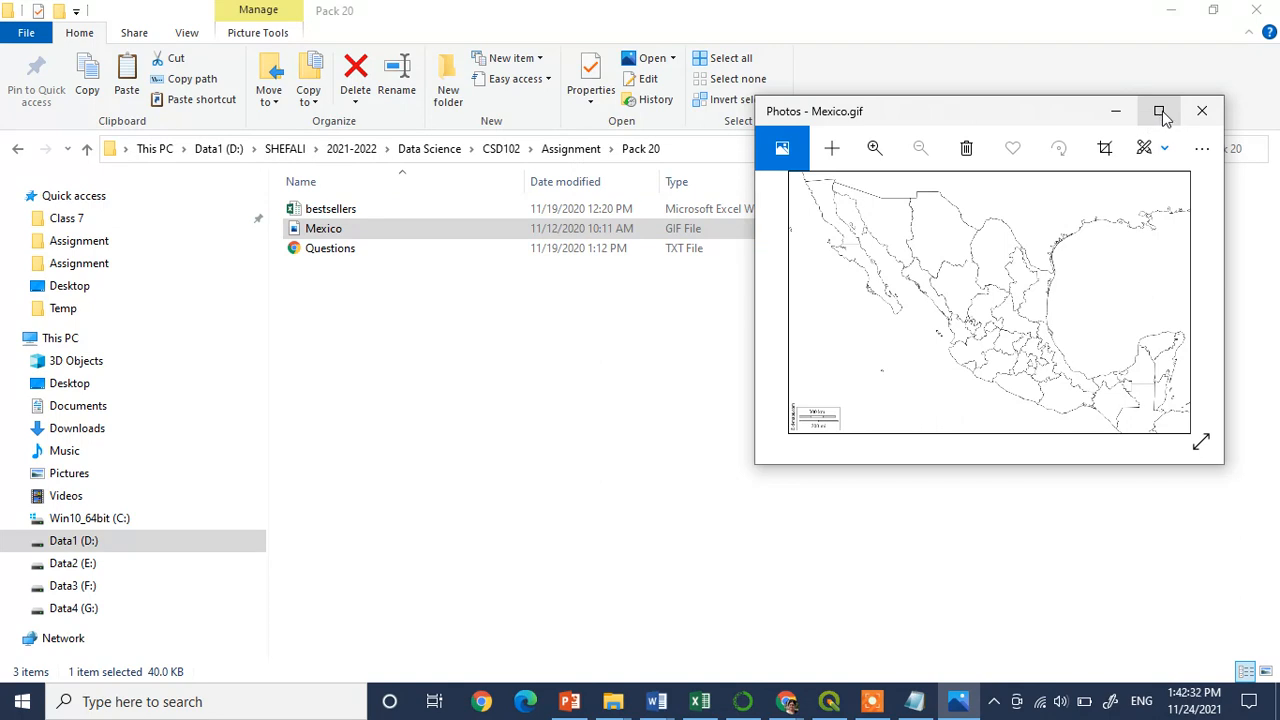
# Shrink the Mexico.gif picture viewer to a smaller window and switch to the Chrome browser showing Google's home page
pyautogui.click(1215, 20)
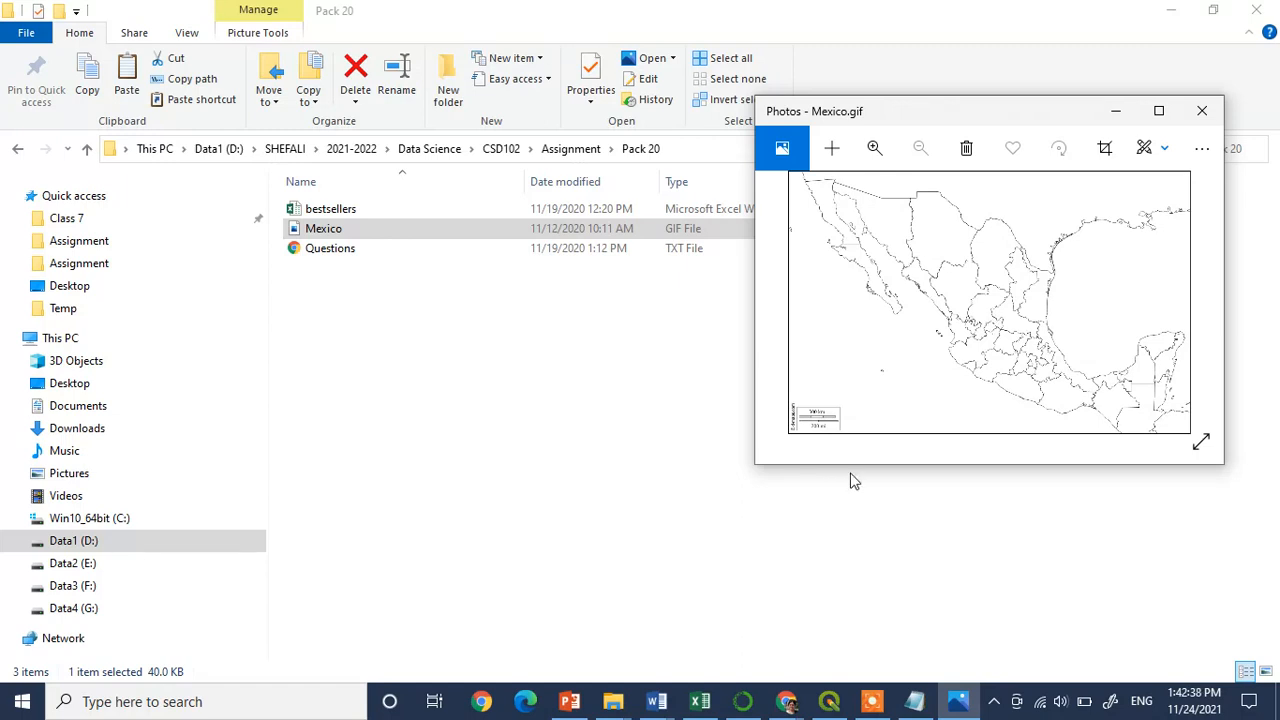
pyautogui.click(829, 701)
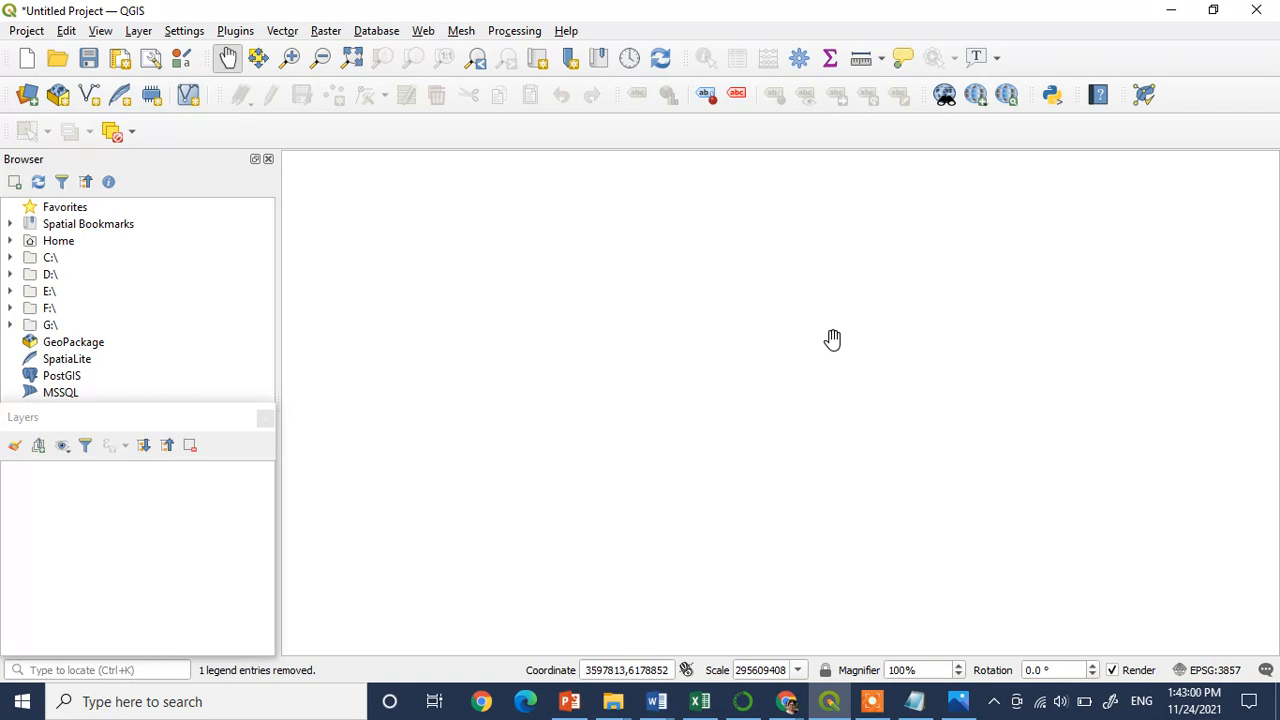
pyautogui.moveTo(796, 708)
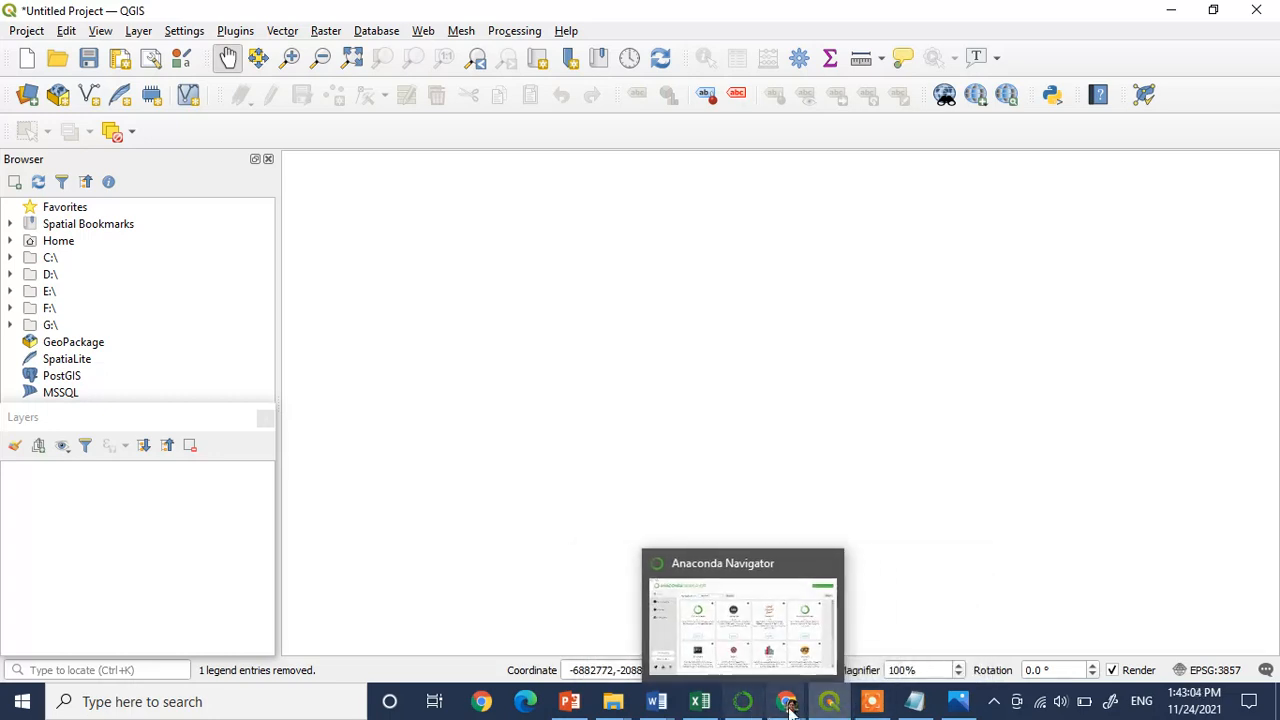
pyautogui.click(710, 666)
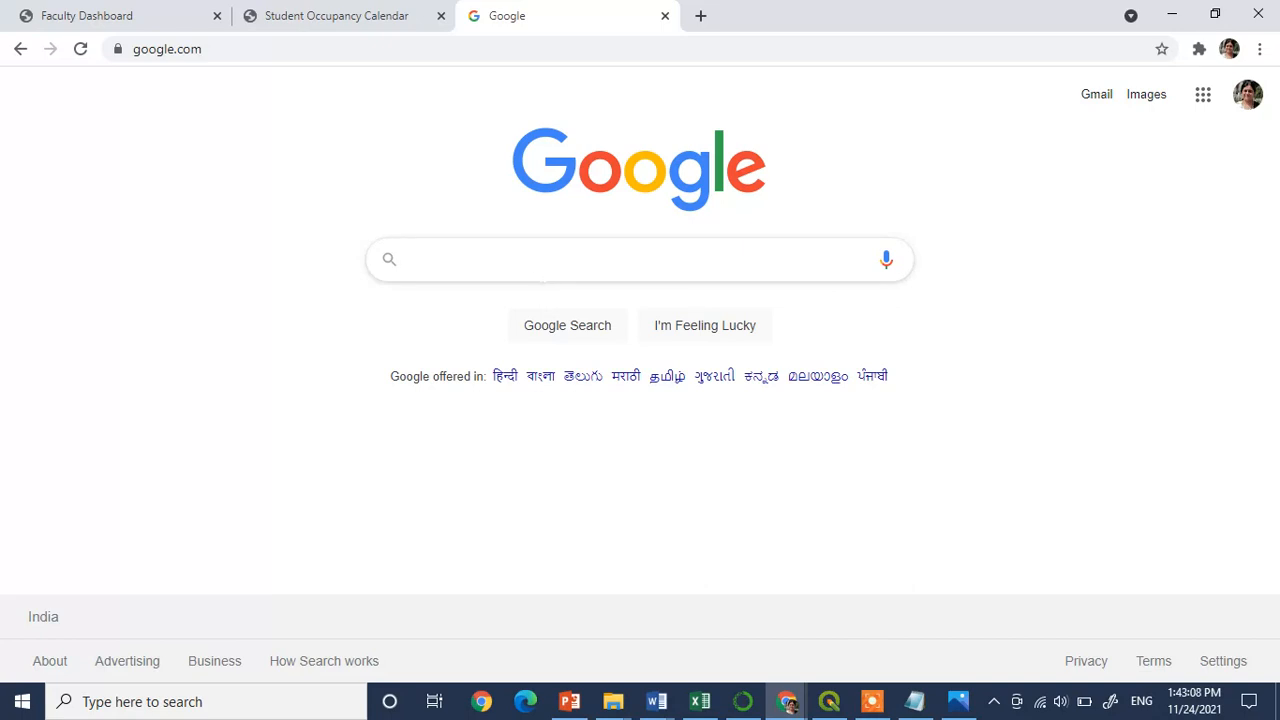
# Search Google for google earth pro and launch Google Earth on the web from the Earth Versions page
pyautogui.write('google ')
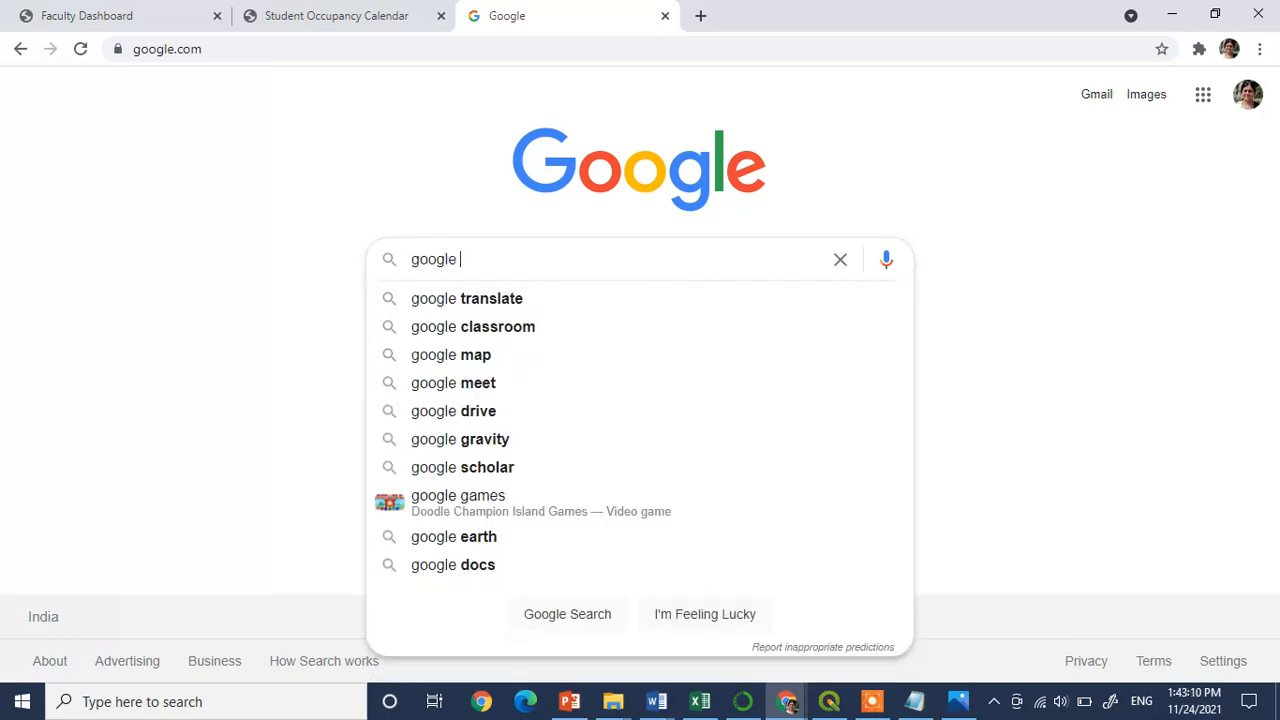
pyautogui.write('earth ')
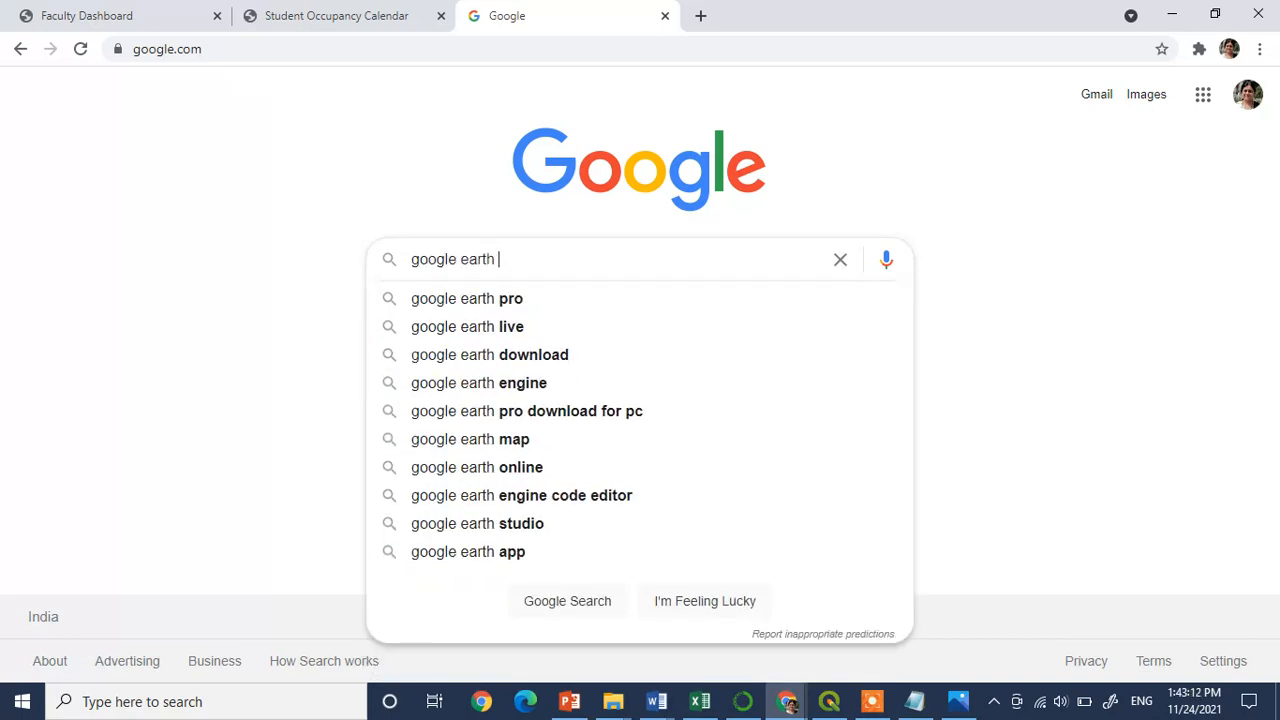
pyautogui.write('pro')
pyautogui.press('Return')
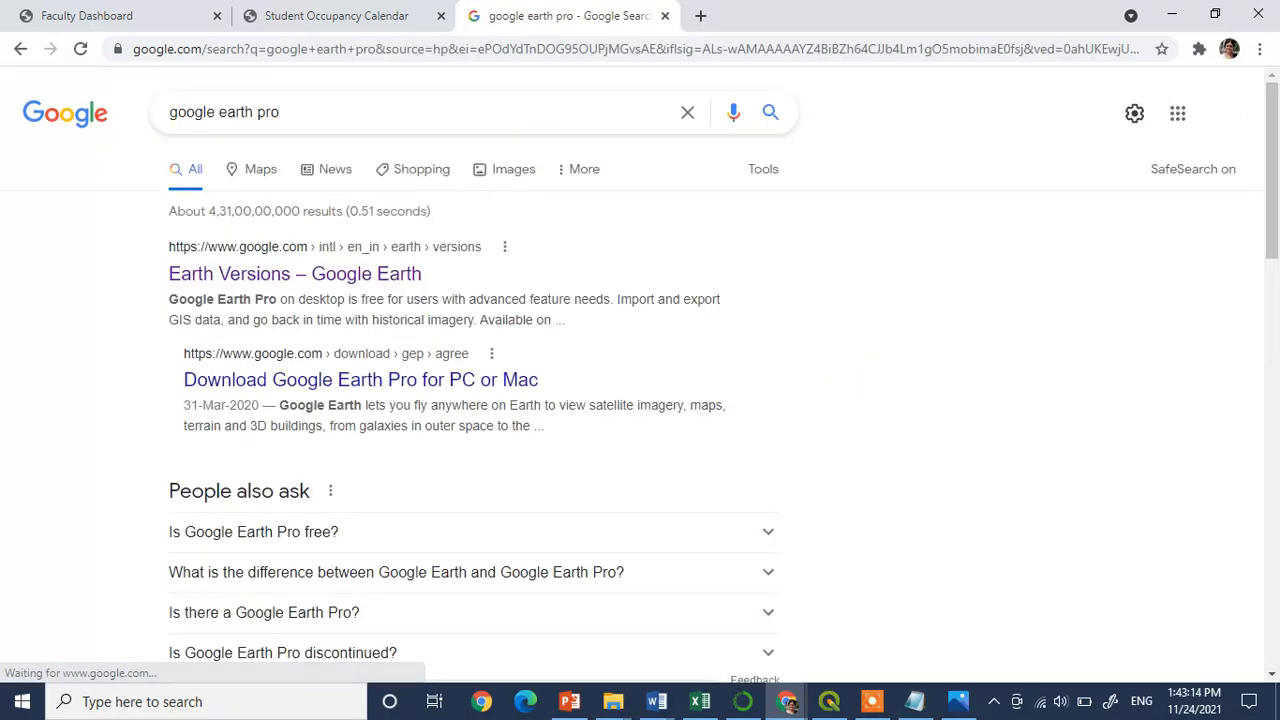
pyautogui.click(331, 276)
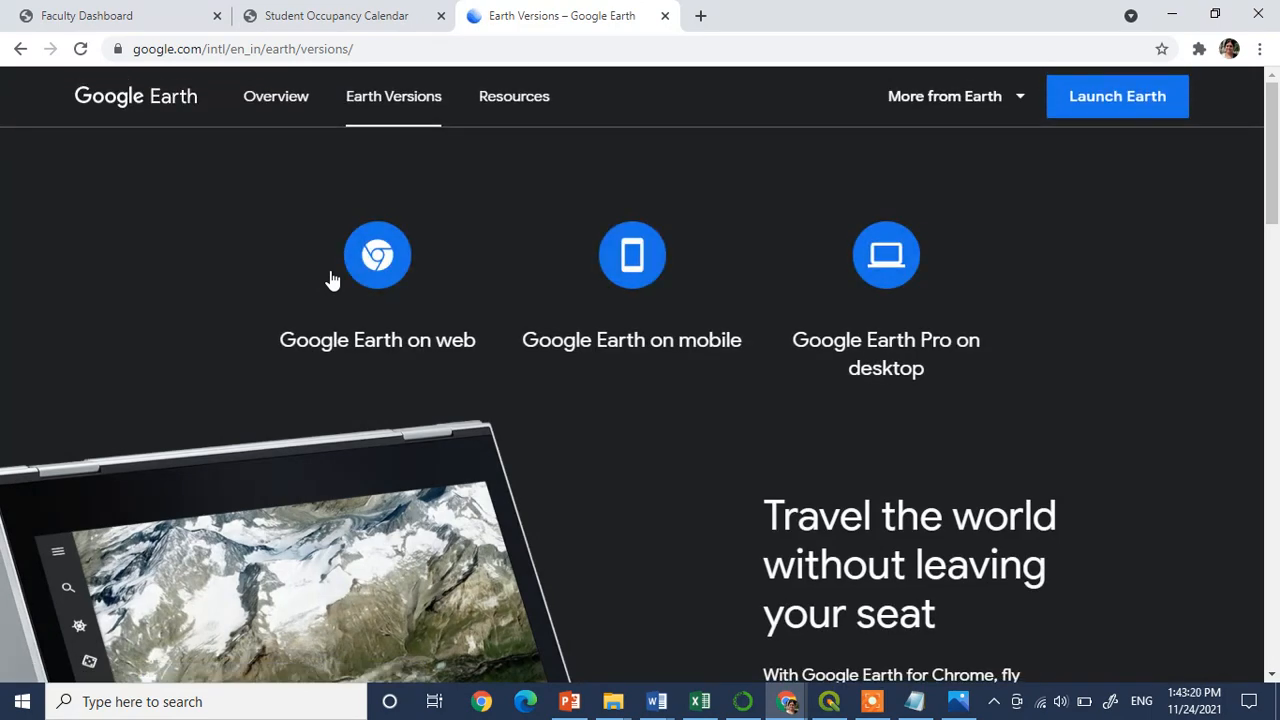
pyautogui.click(1110, 104)
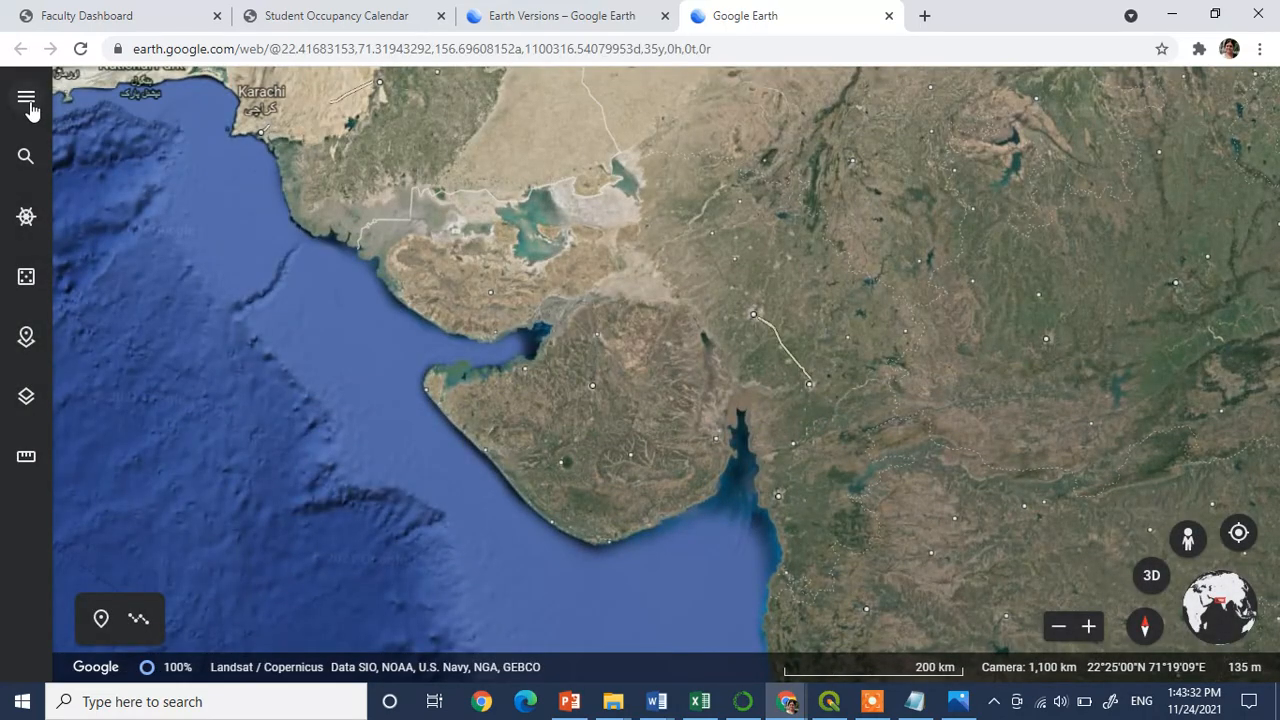
# Search Google Earth for mexico and fly to the country
pyautogui.click(26, 157)
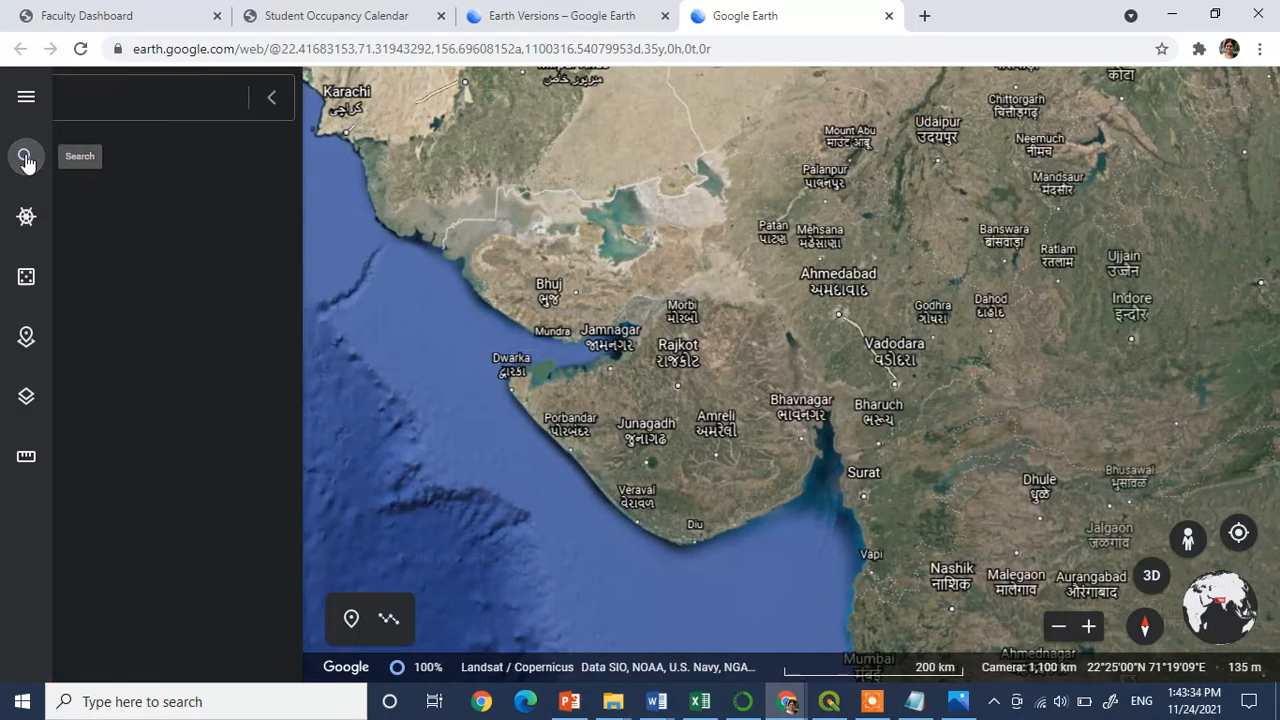
pyautogui.write('me')
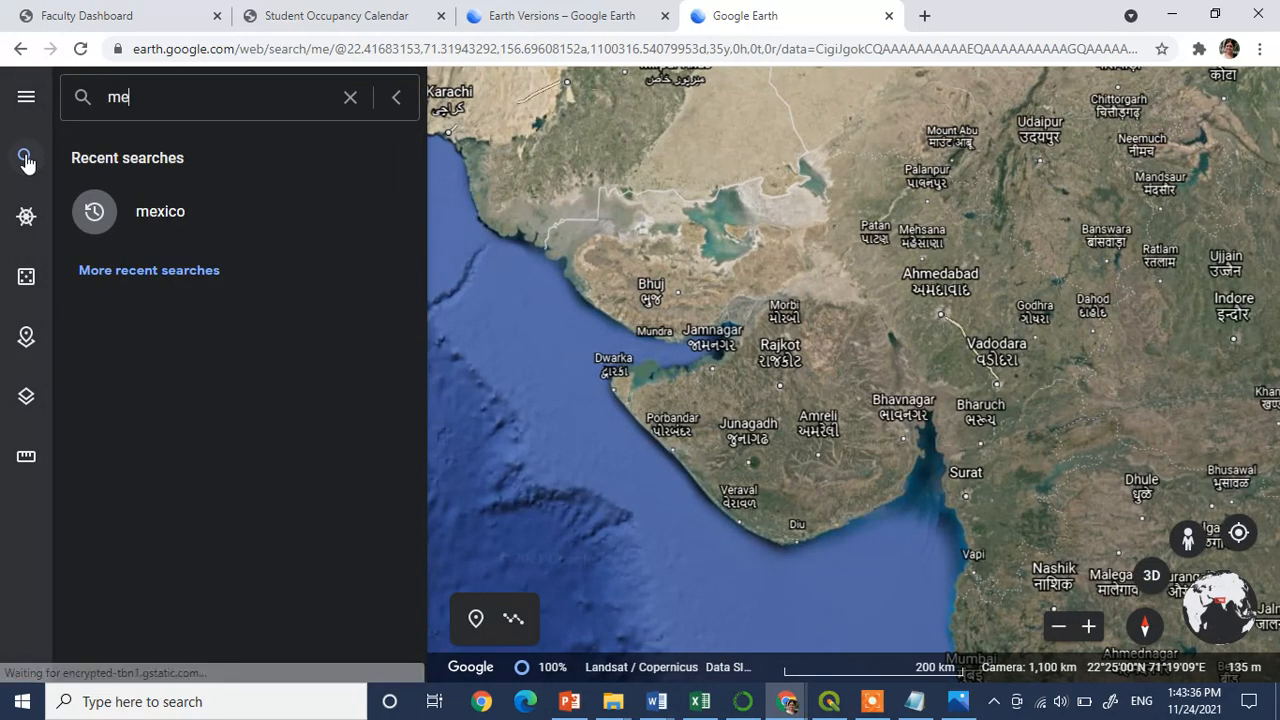
pyautogui.write('xico')
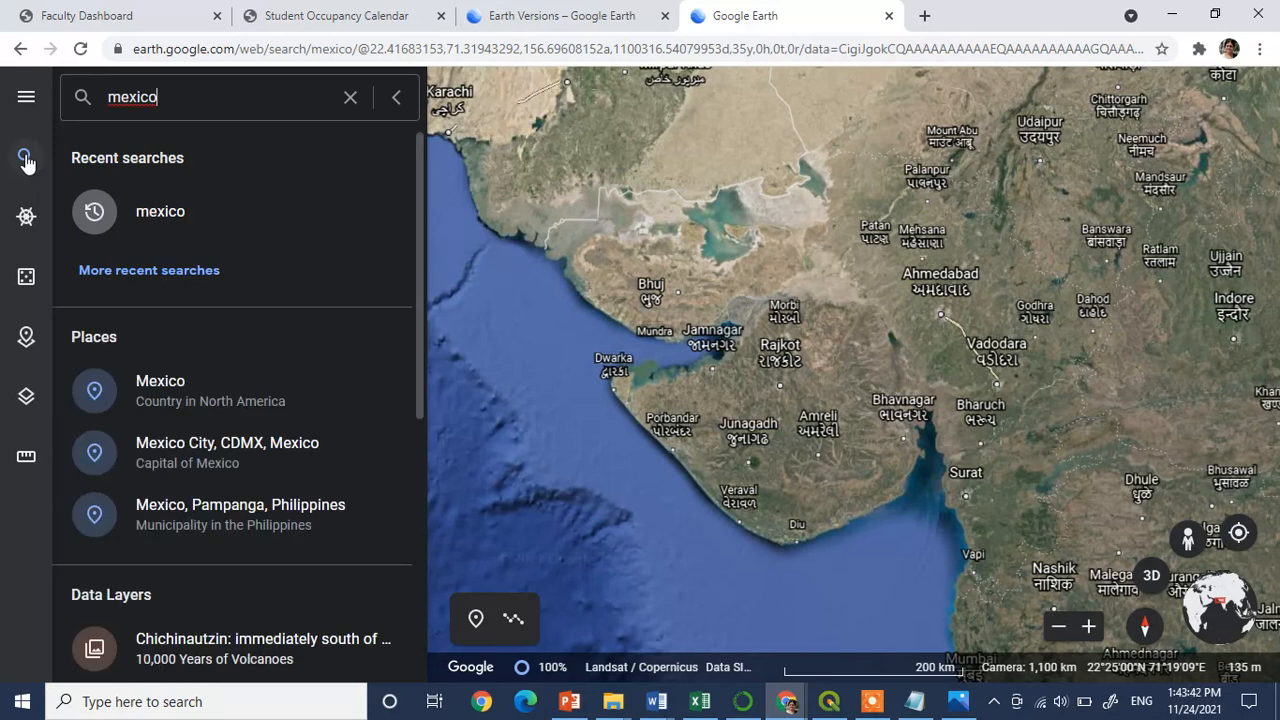
pyautogui.press('Return')
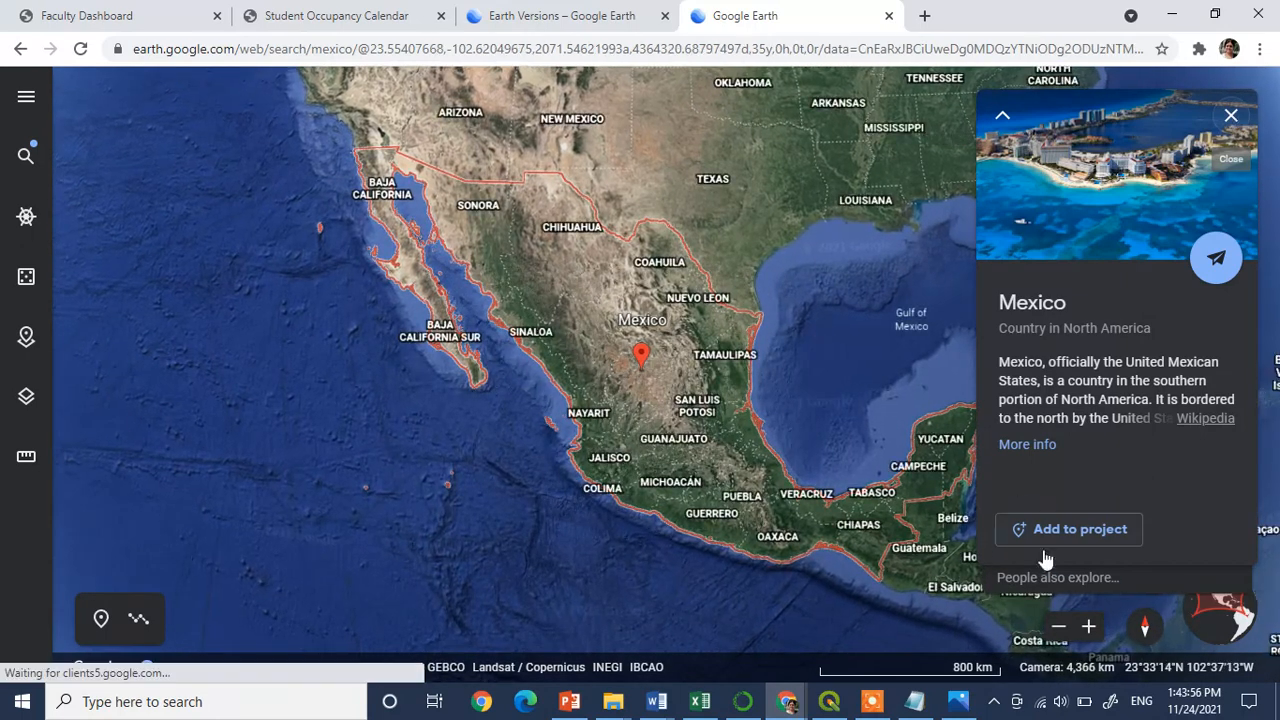
# Show the Mexico.gif outline in Photos over the Google Earth map to compare the two
pyautogui.click(958, 701)
pyautogui.moveTo(956, 118); pyautogui.dragTo(990, 80)
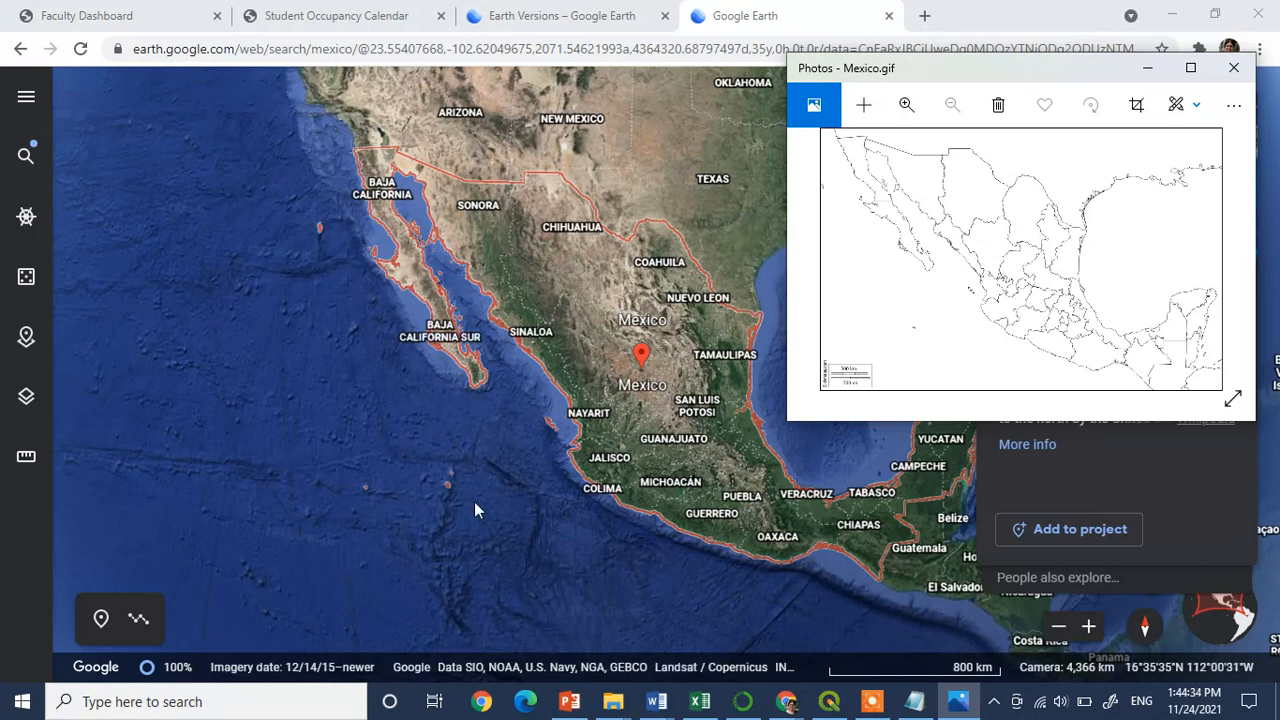
# Frame the Baja California Sur peninsula's southern tip in Google Earth and close the Mexico info card
pyautogui.click(1089, 627)
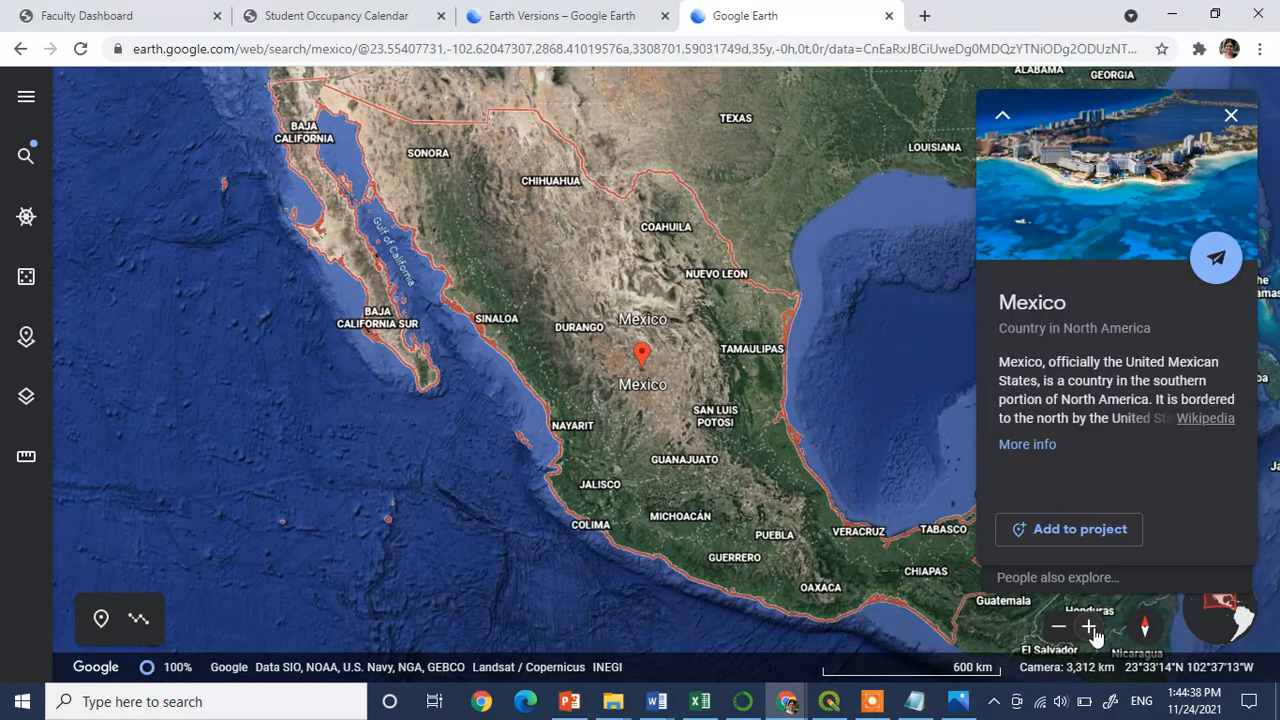
pyautogui.click(1090, 628)
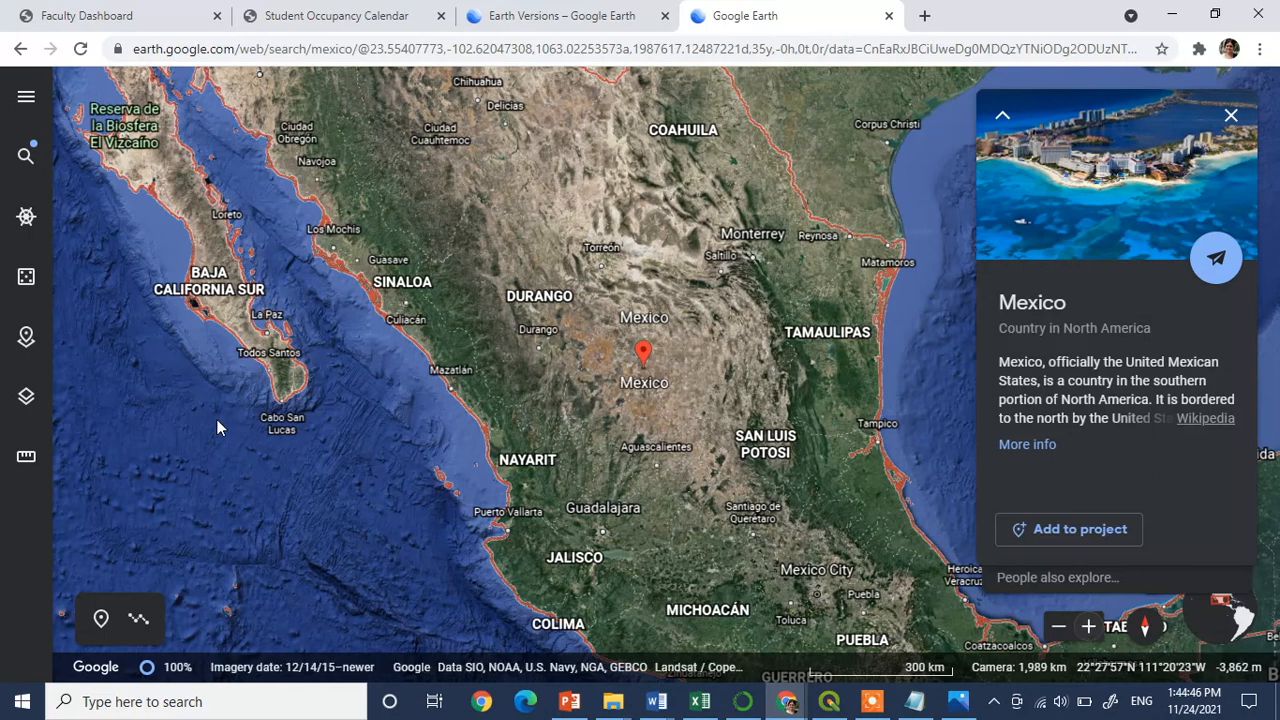
pyautogui.moveTo(228, 434); pyautogui.dragTo(400, 477)
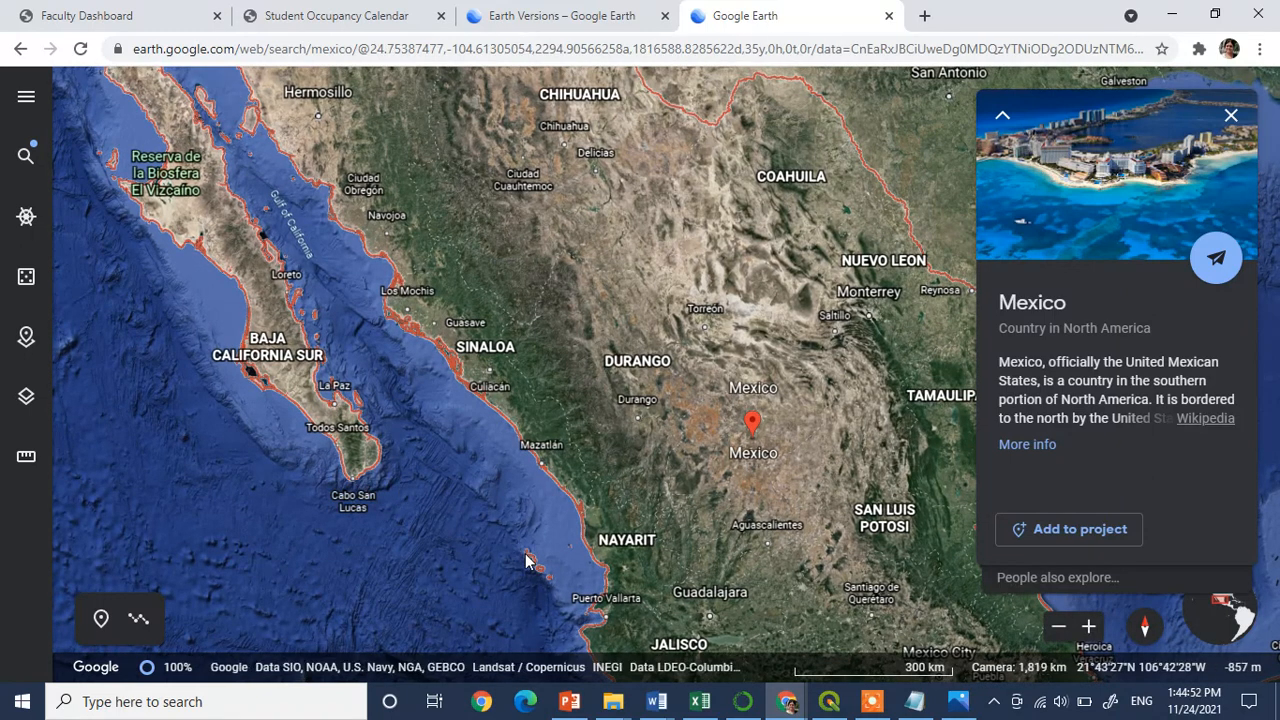
pyautogui.click(1231, 115)
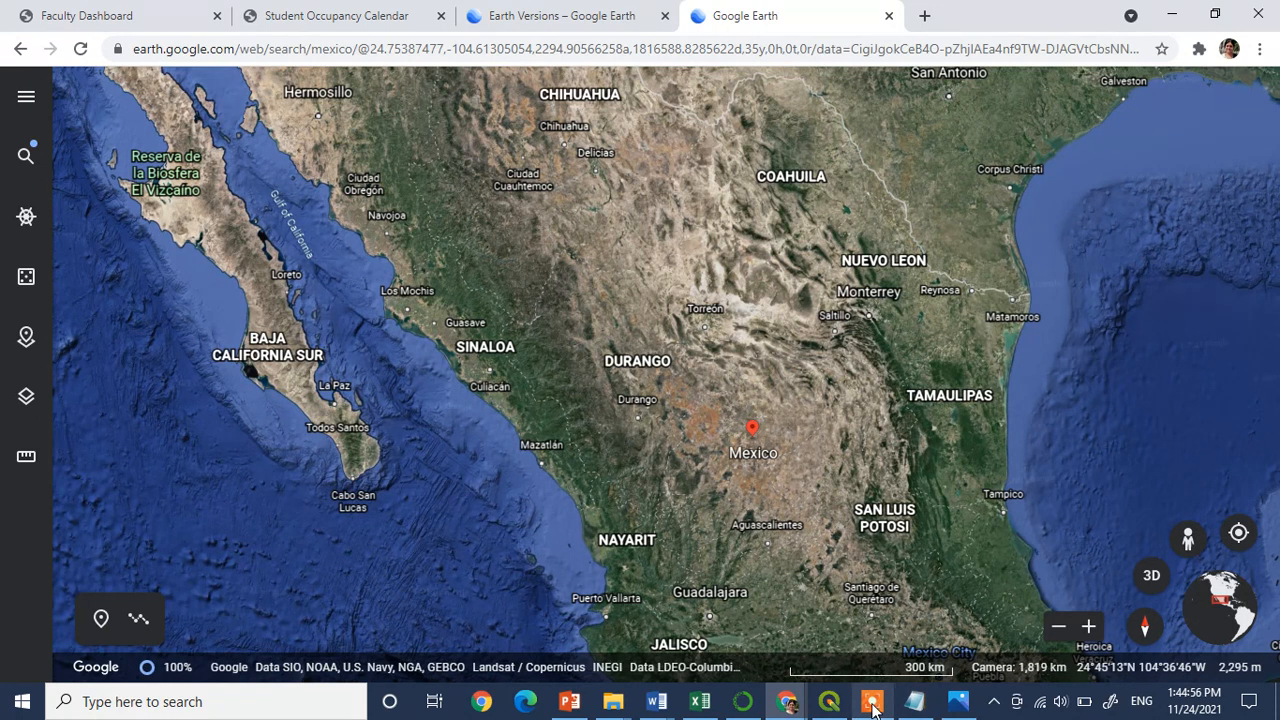
# Switch to QGIS and open the raster Georeferencer
pyautogui.moveTo(787, 708)
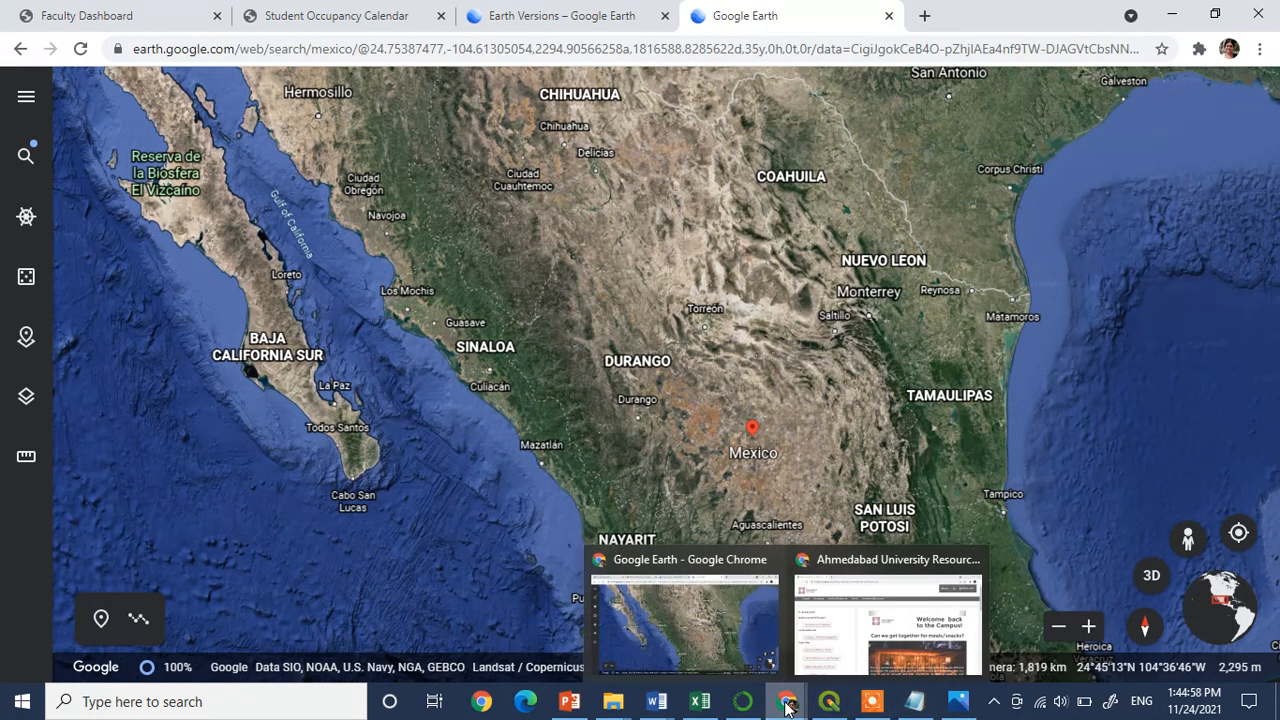
pyautogui.click(828, 701)
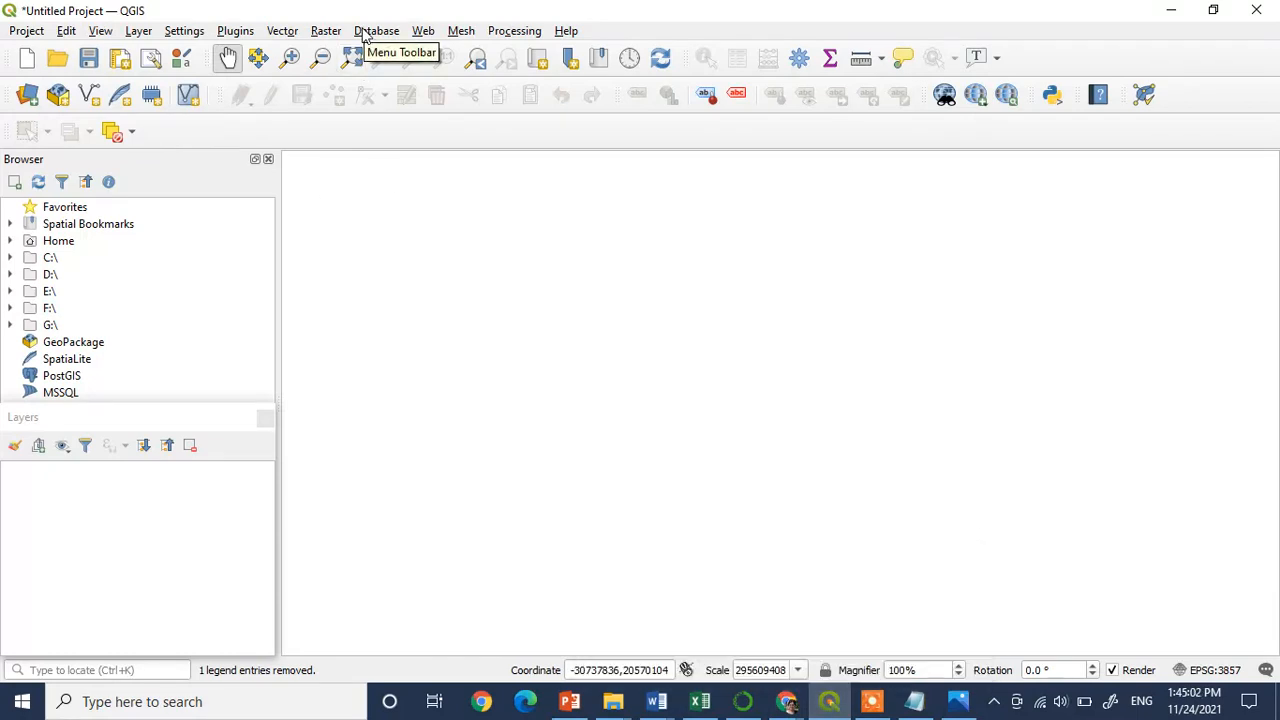
pyautogui.click(327, 32)
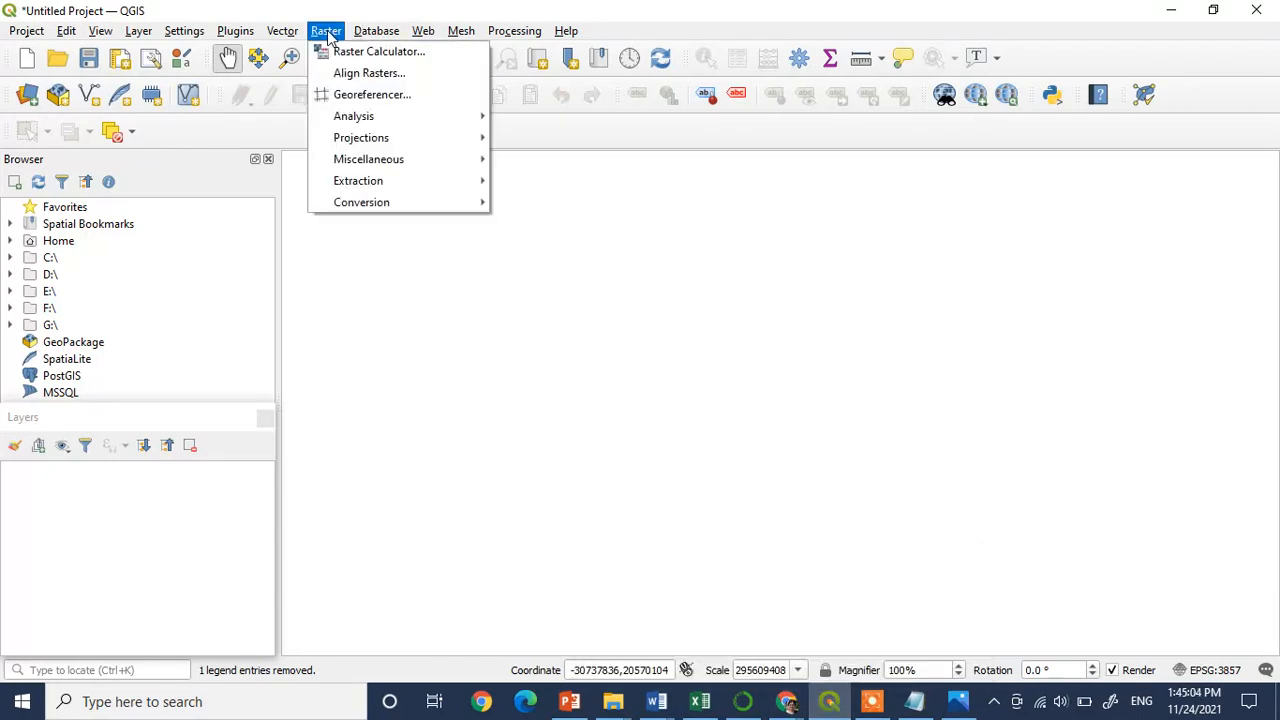
pyautogui.click(358, 96)
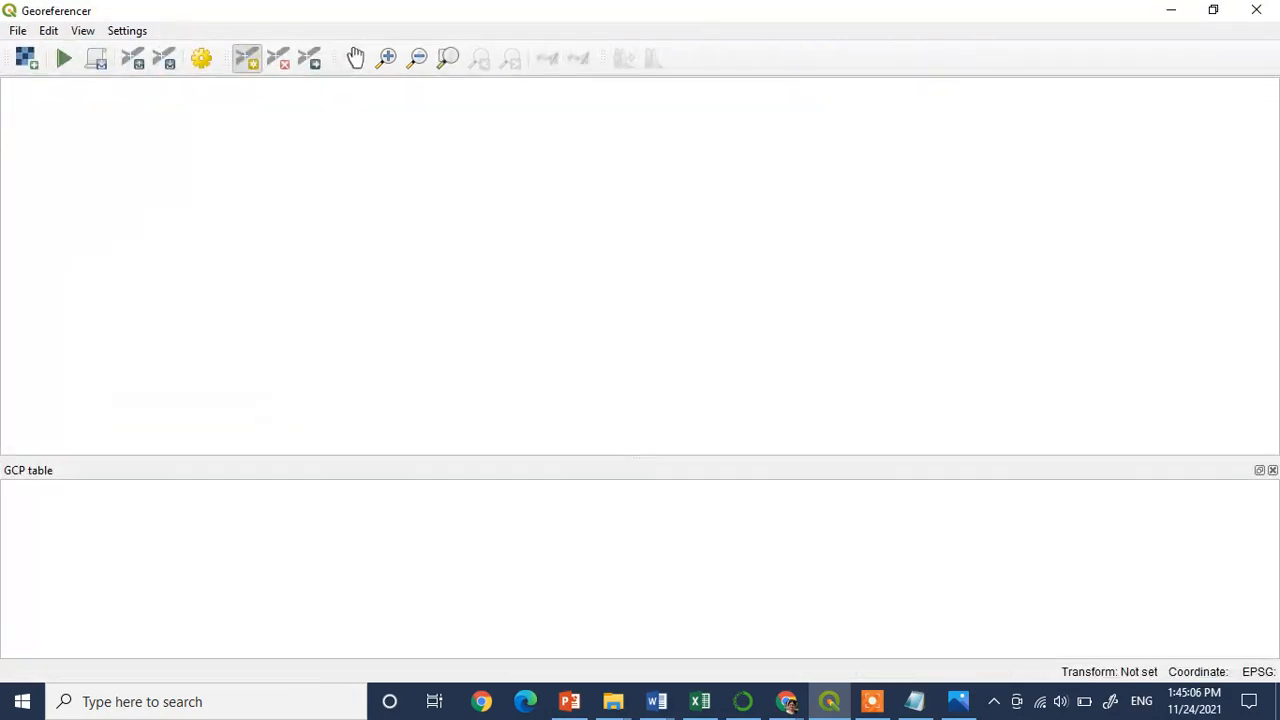
# Load the Mexico GIF from the 2021-2022, Data Science, CSD101, Assignment, Pack 20 folder on drive D: as the raster to georeference
pyautogui.click(27, 61)
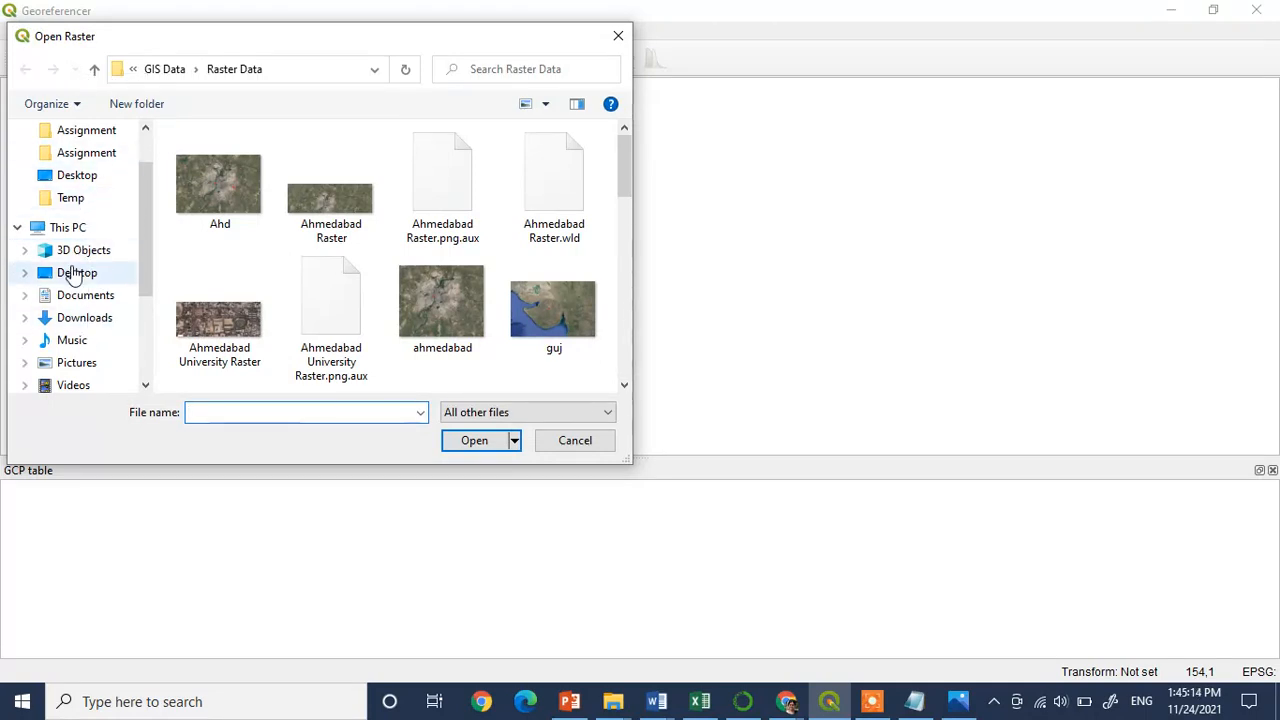
pyautogui.scroll(-3, 147, 232)
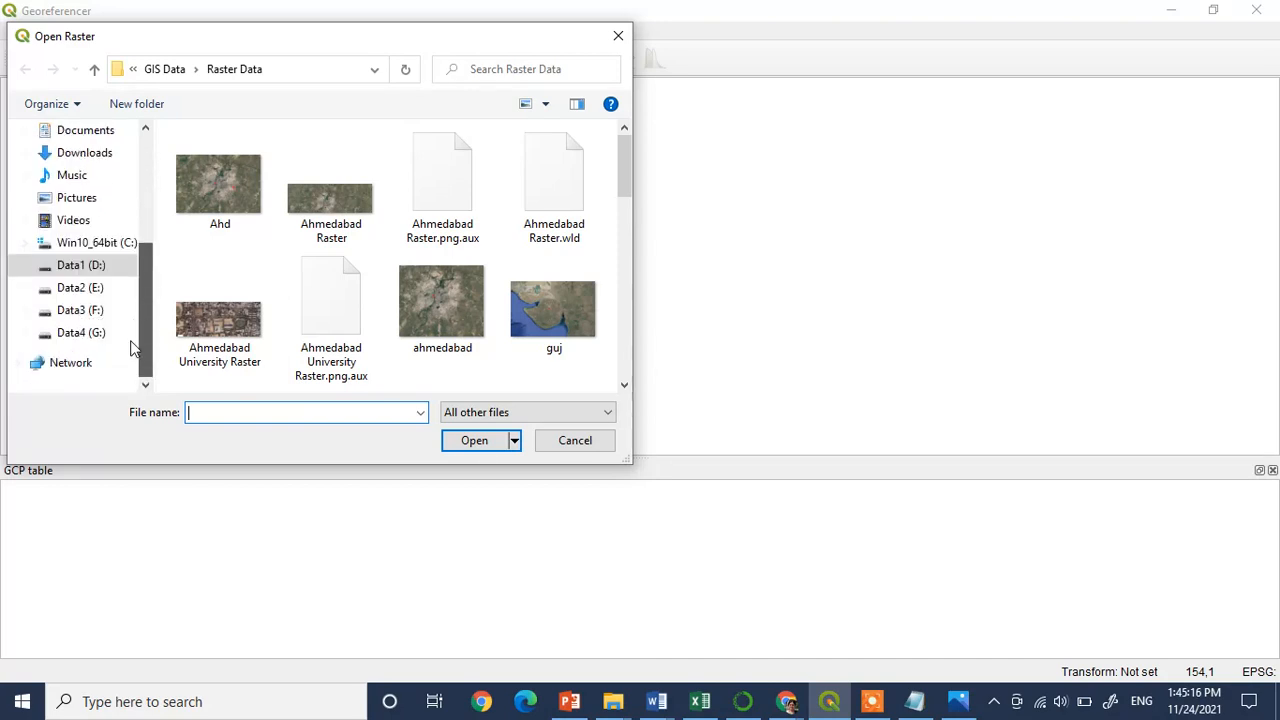
pyautogui.click(107, 275)
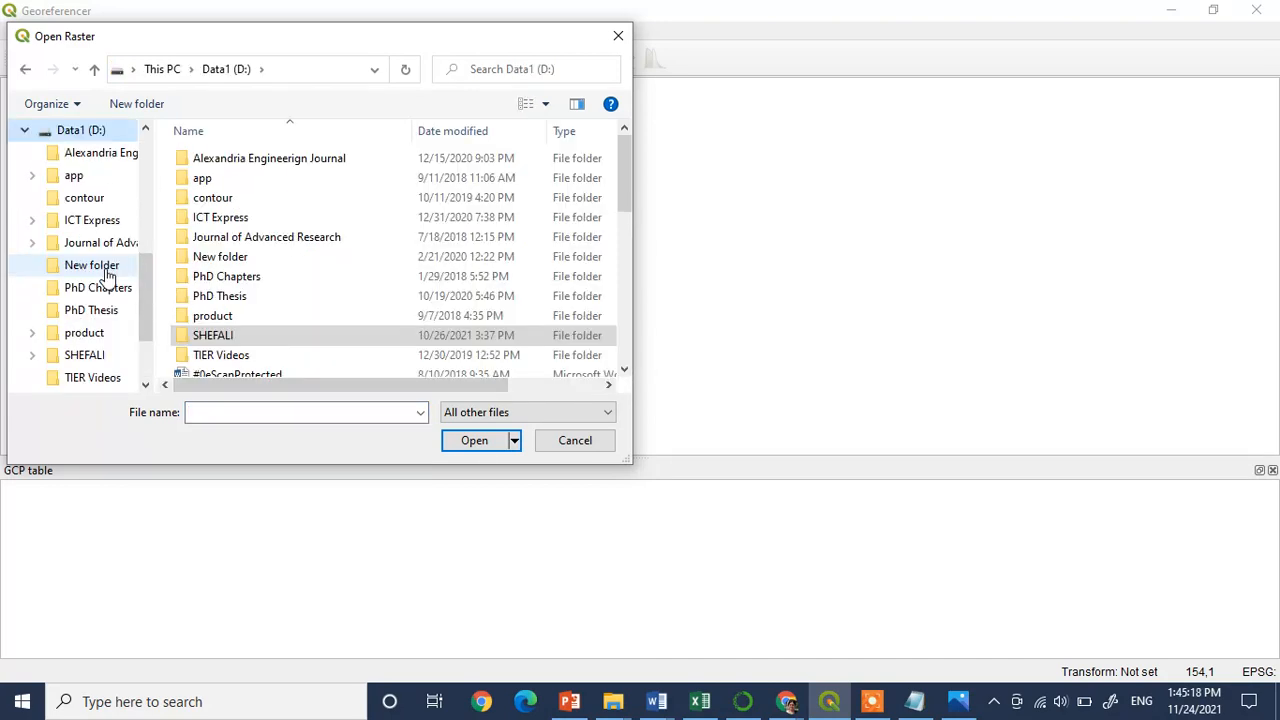
pyautogui.doubleClick(211, 340)
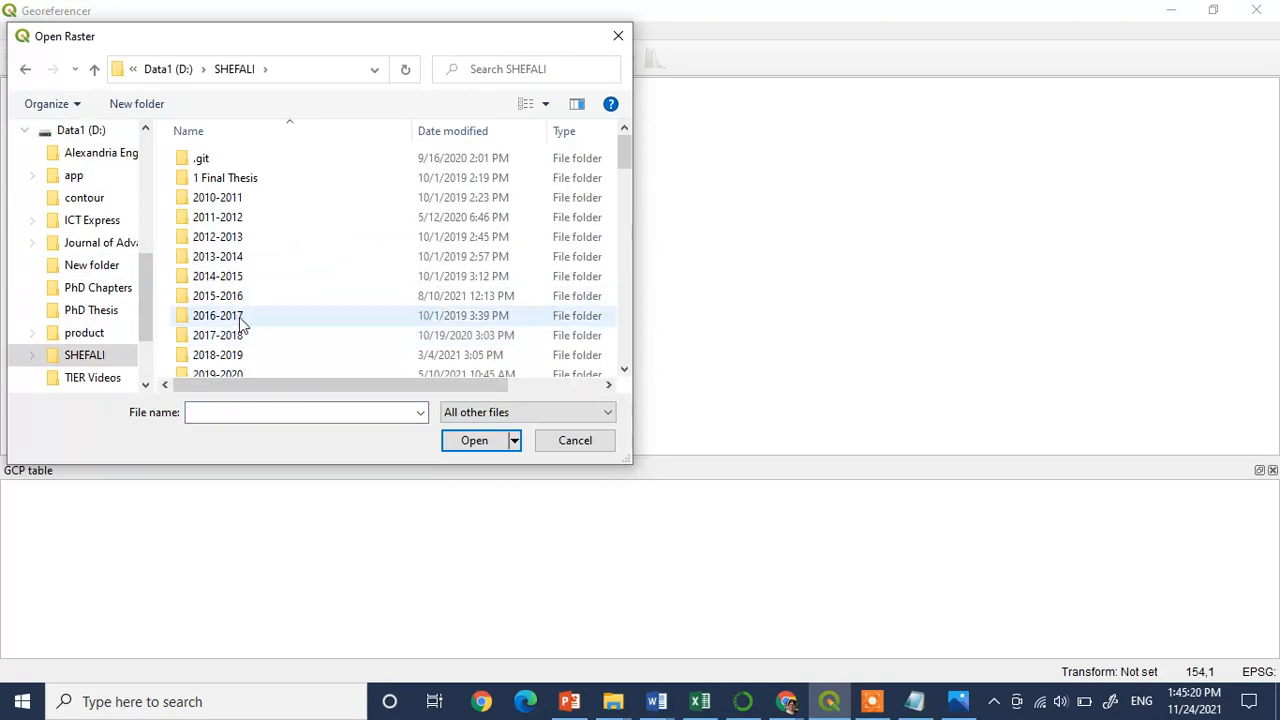
pyautogui.moveTo(623, 144); pyautogui.dragTo(623, 166)
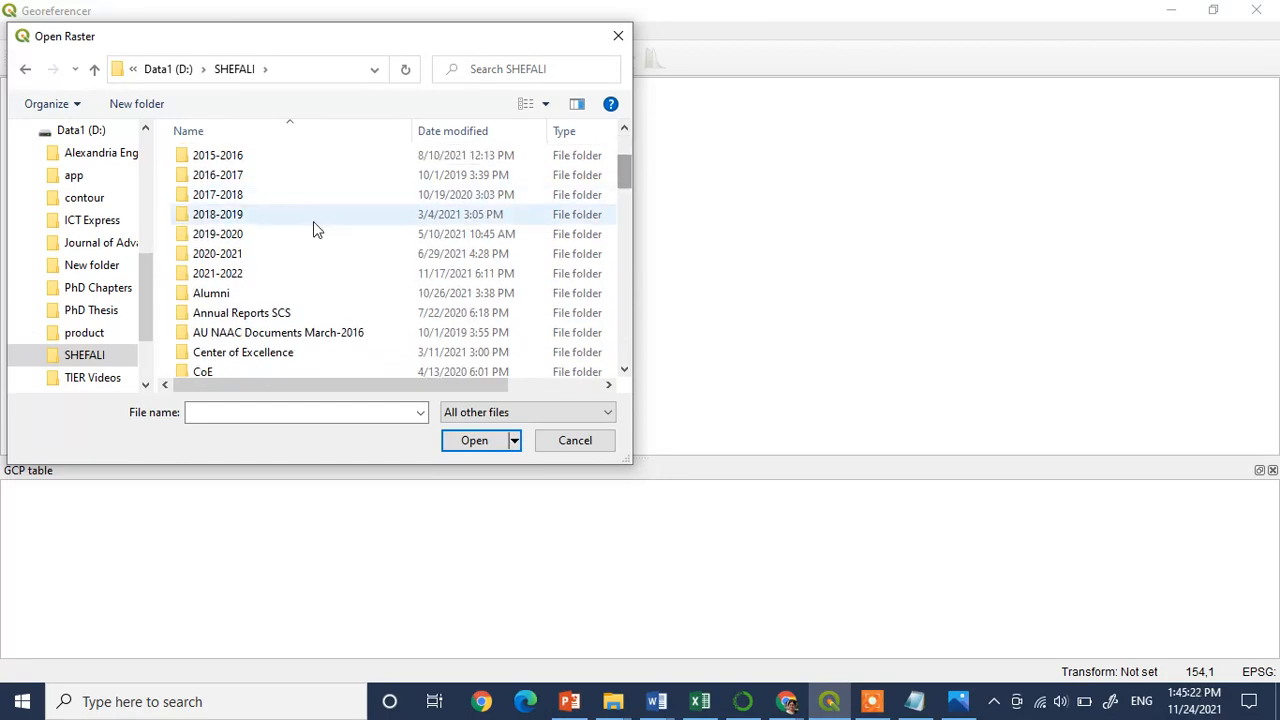
pyautogui.click(222, 277)
pyautogui.doubleClick(222, 277)
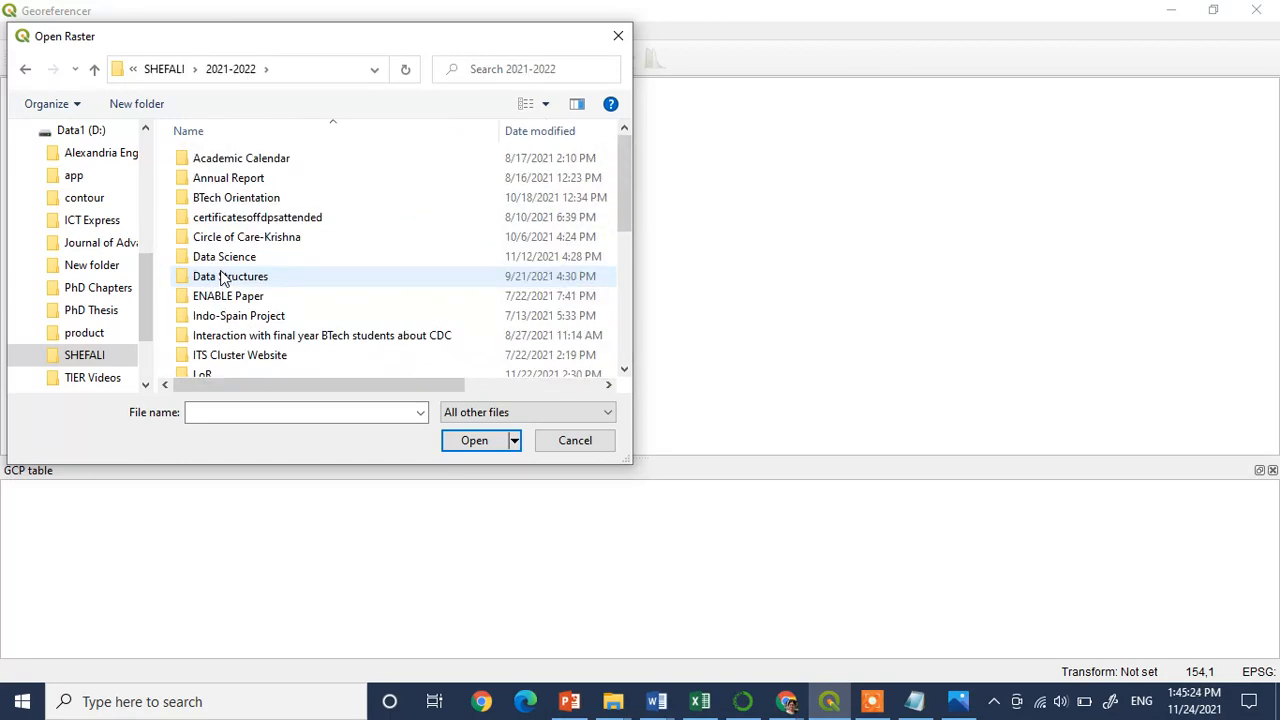
pyautogui.doubleClick(222, 257)
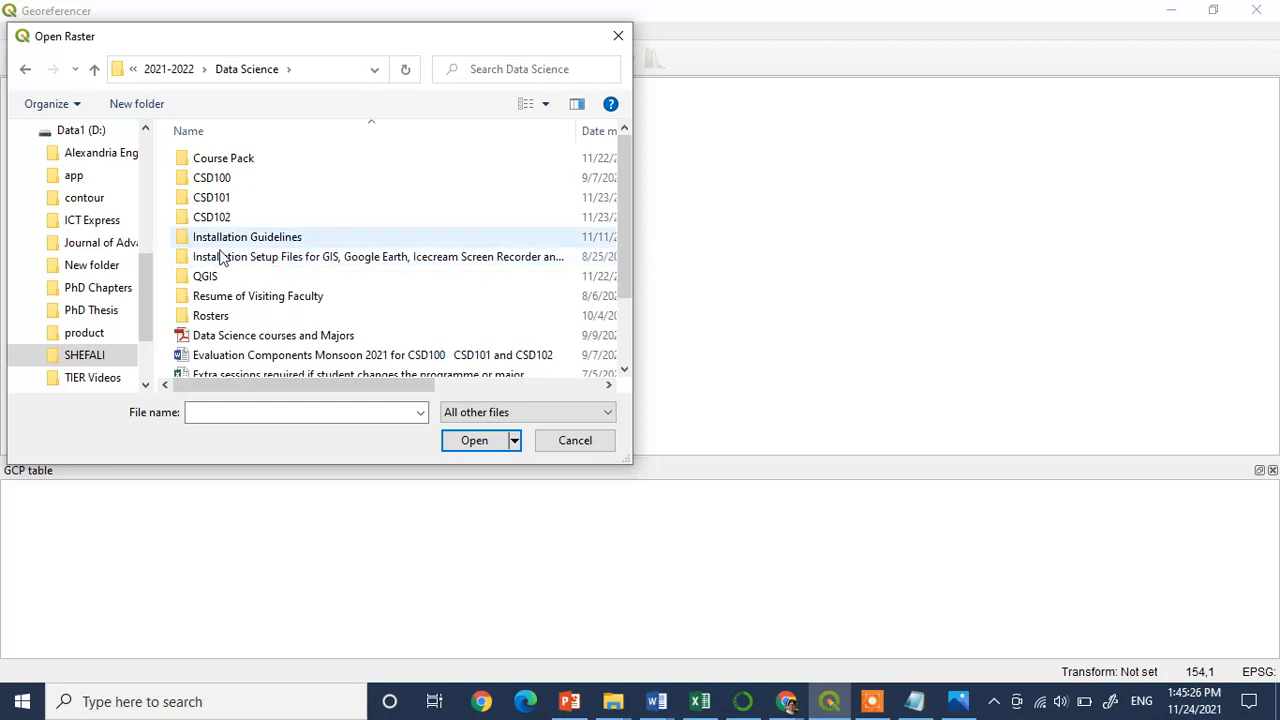
pyautogui.doubleClick(226, 207)
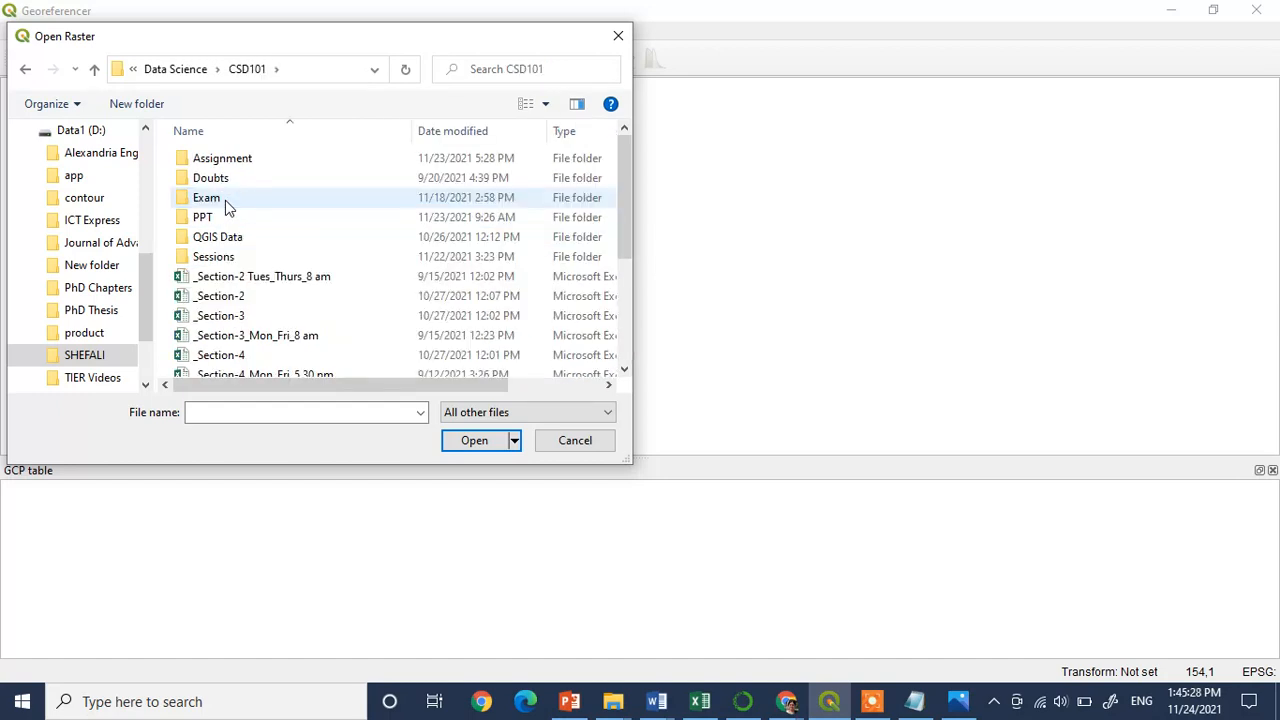
pyautogui.doubleClick(224, 161)
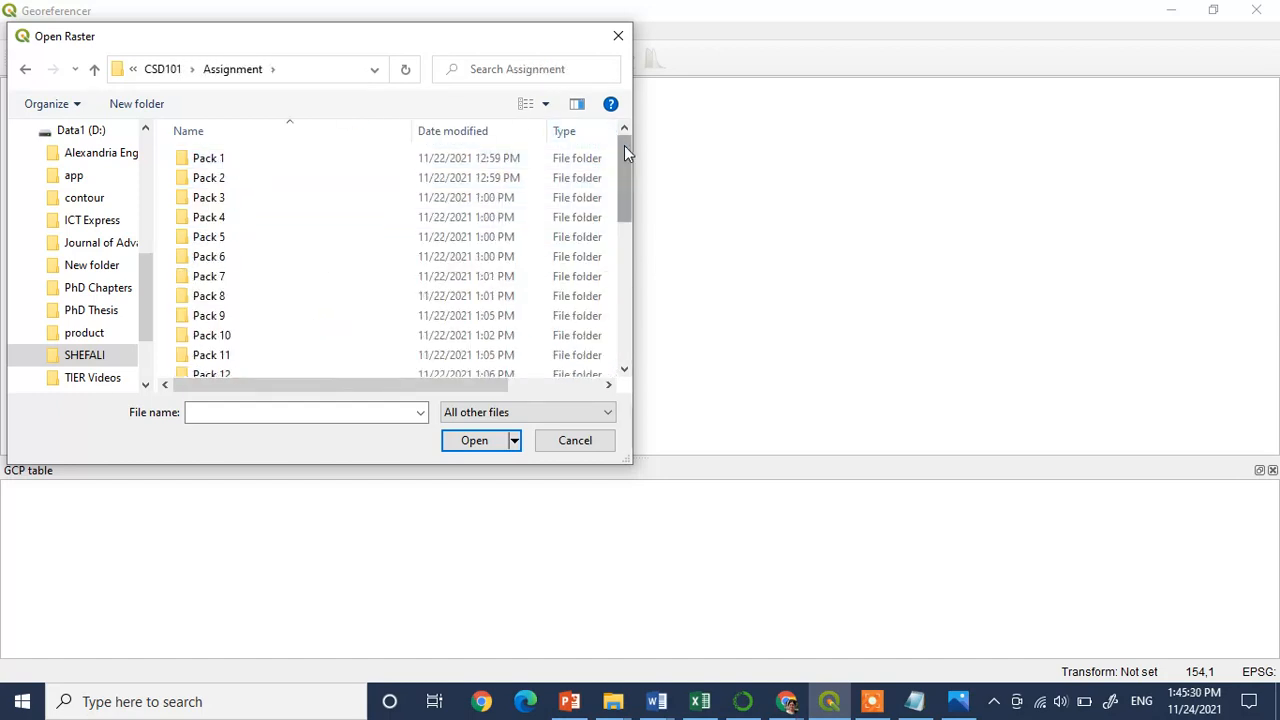
pyautogui.moveTo(624, 145); pyautogui.dragTo(611, 308)
pyautogui.doubleClick(277, 170)
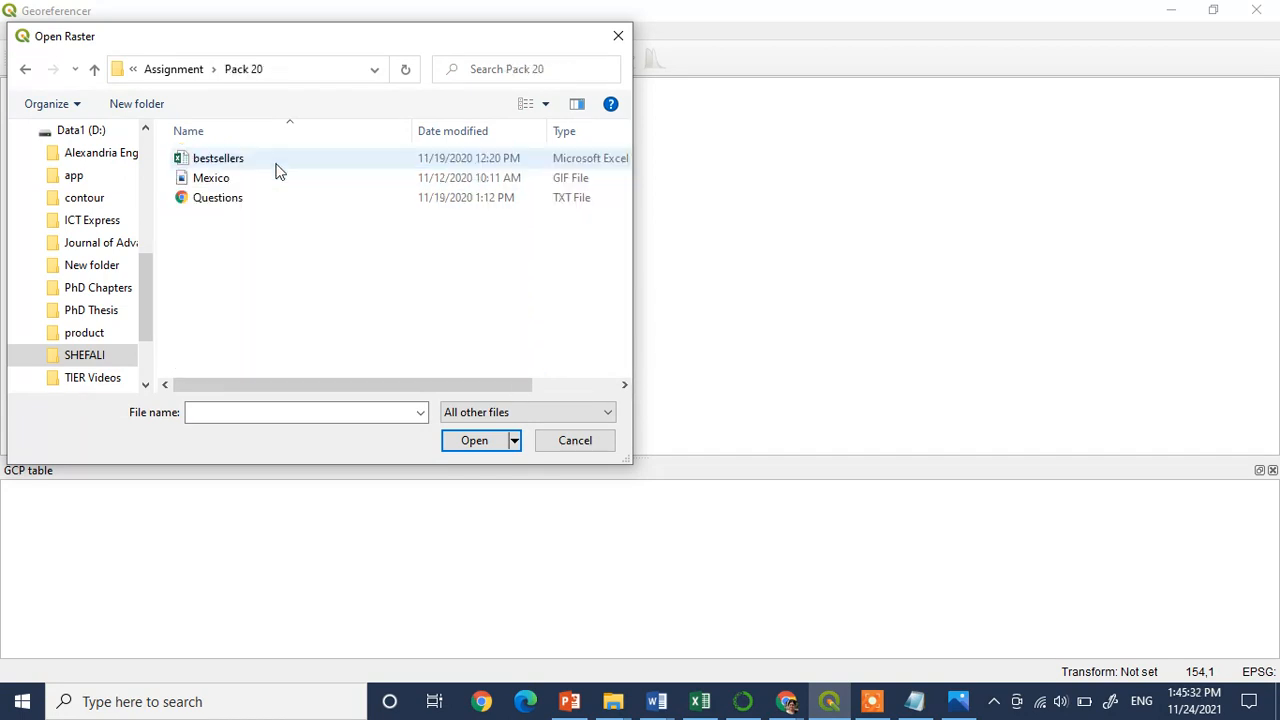
pyautogui.doubleClick(214, 180)
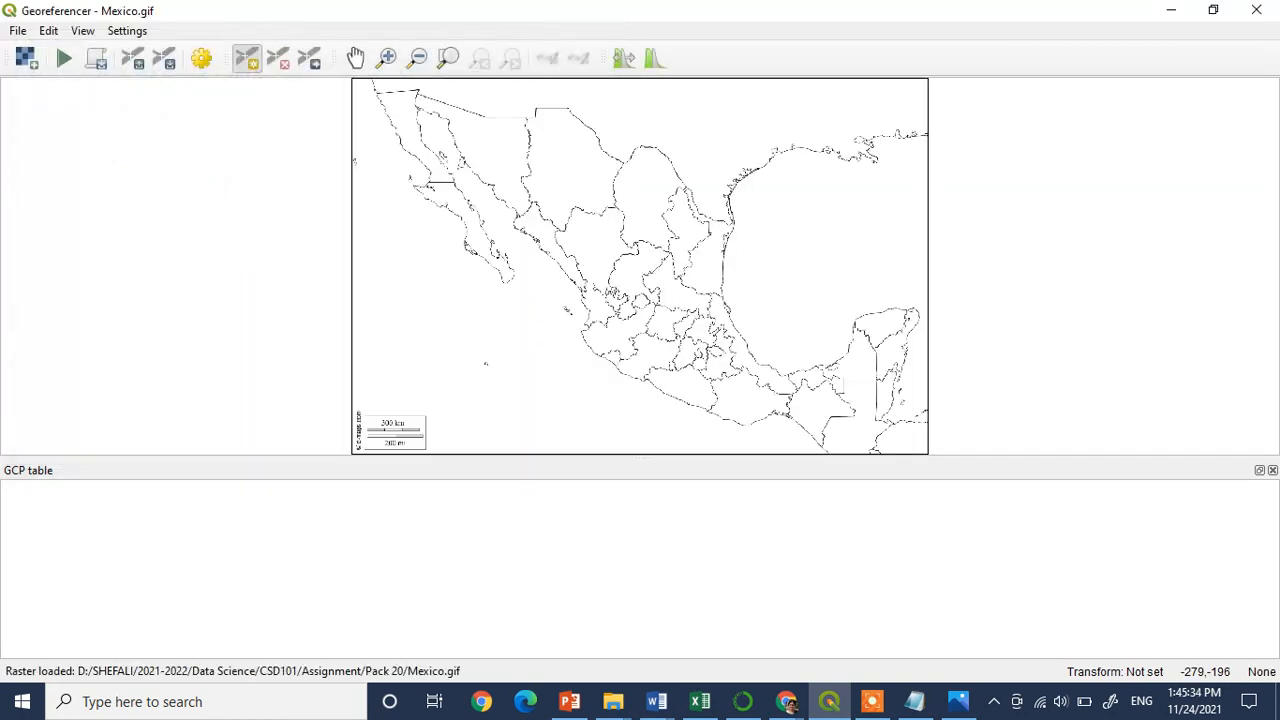
# Set the georeferencing transformation type to Polynomial 1
pyautogui.click(386, 57)
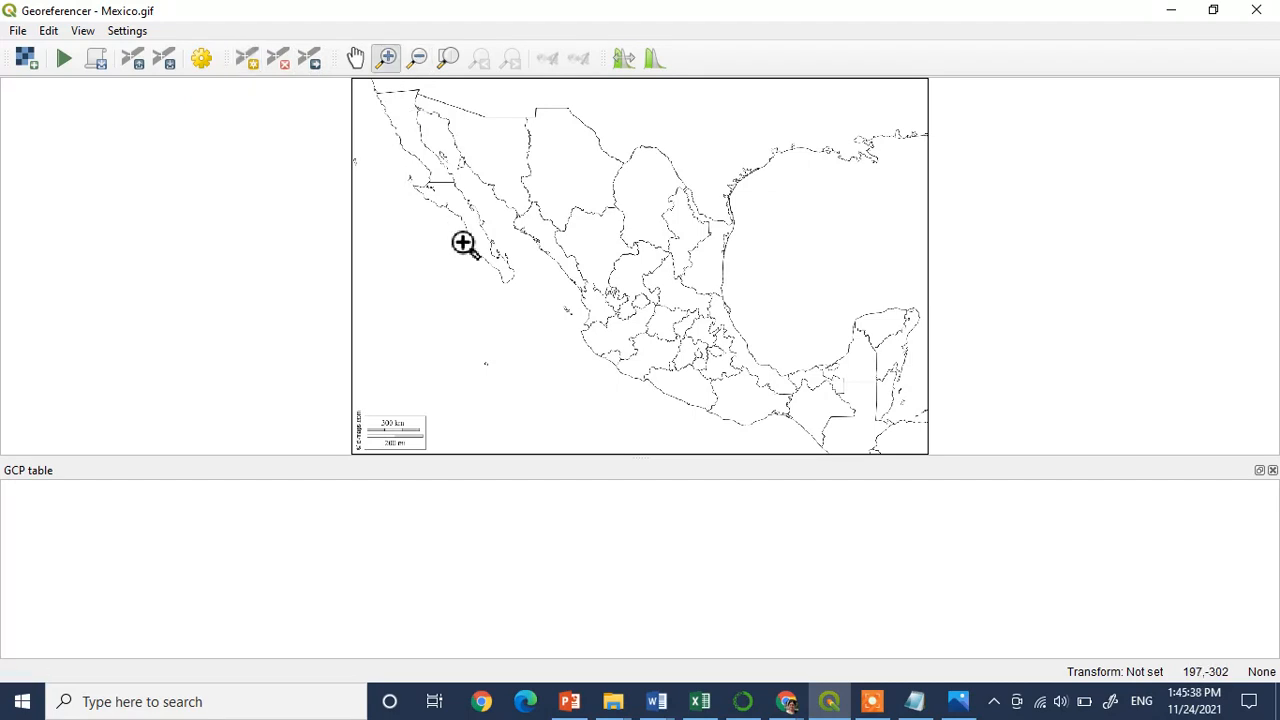
pyautogui.moveTo(478, 248); pyautogui.dragTo(556, 310)
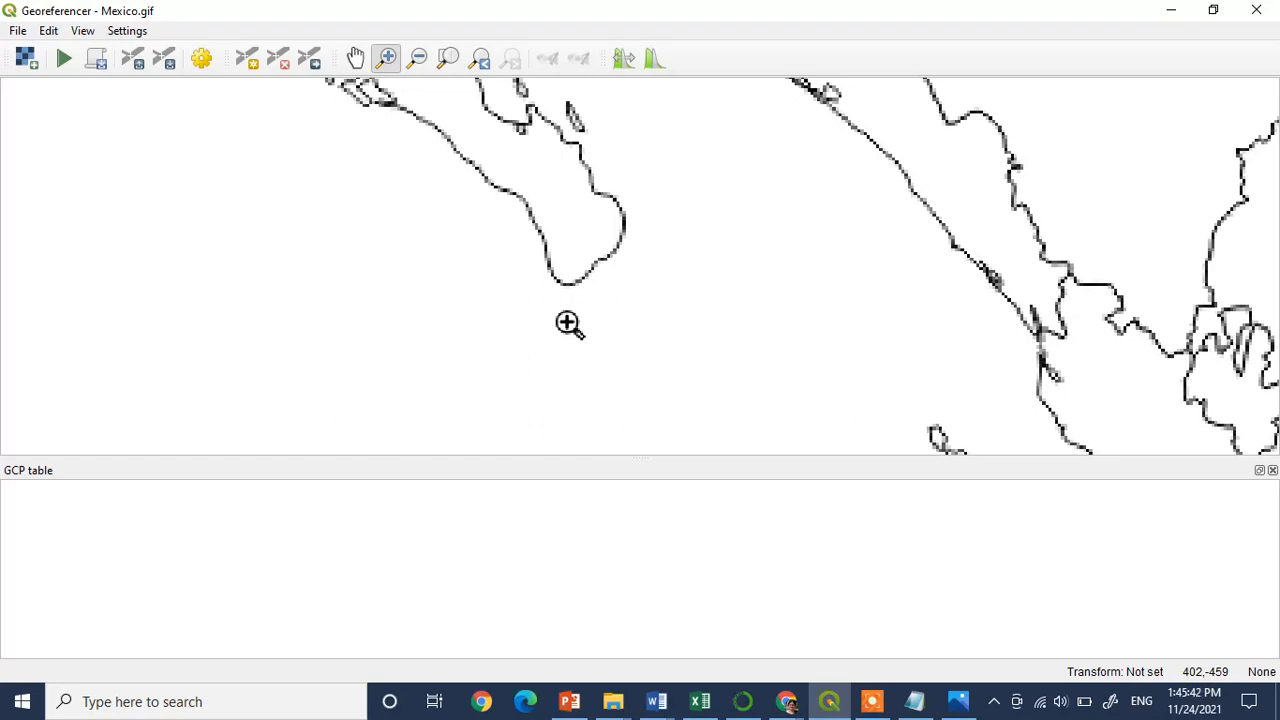
pyautogui.click(127, 31)
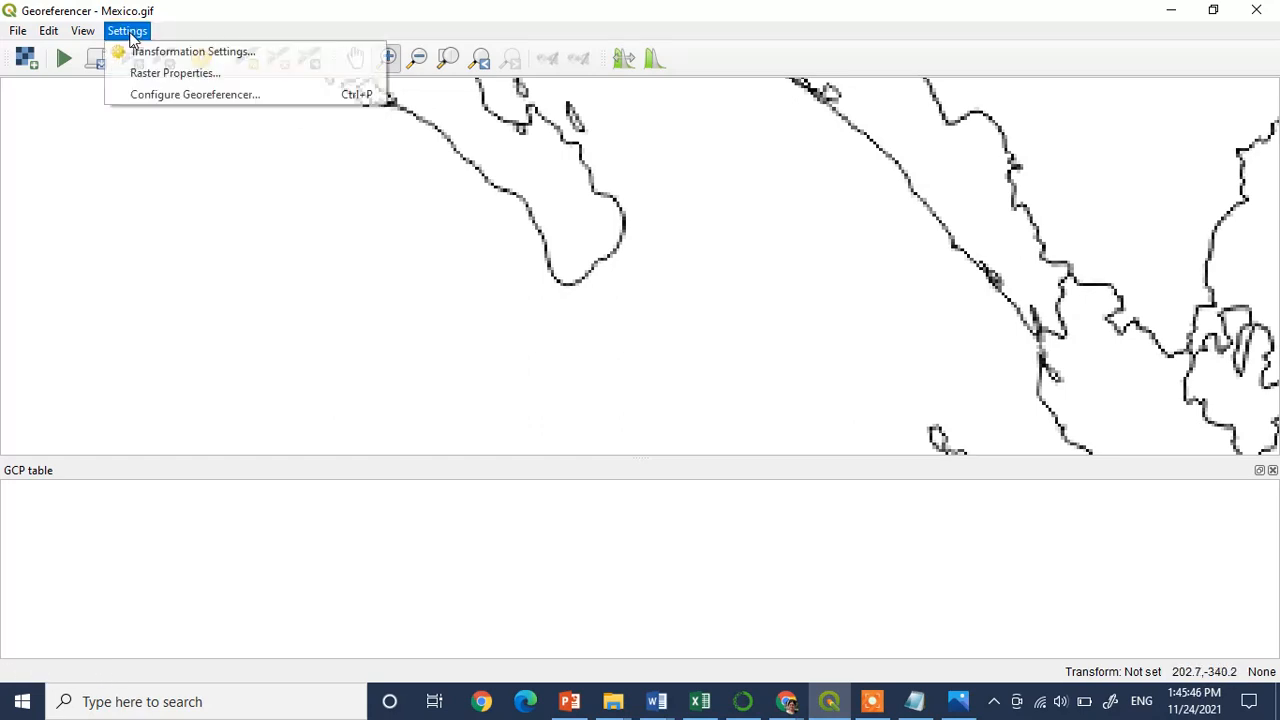
pyautogui.click(145, 50)
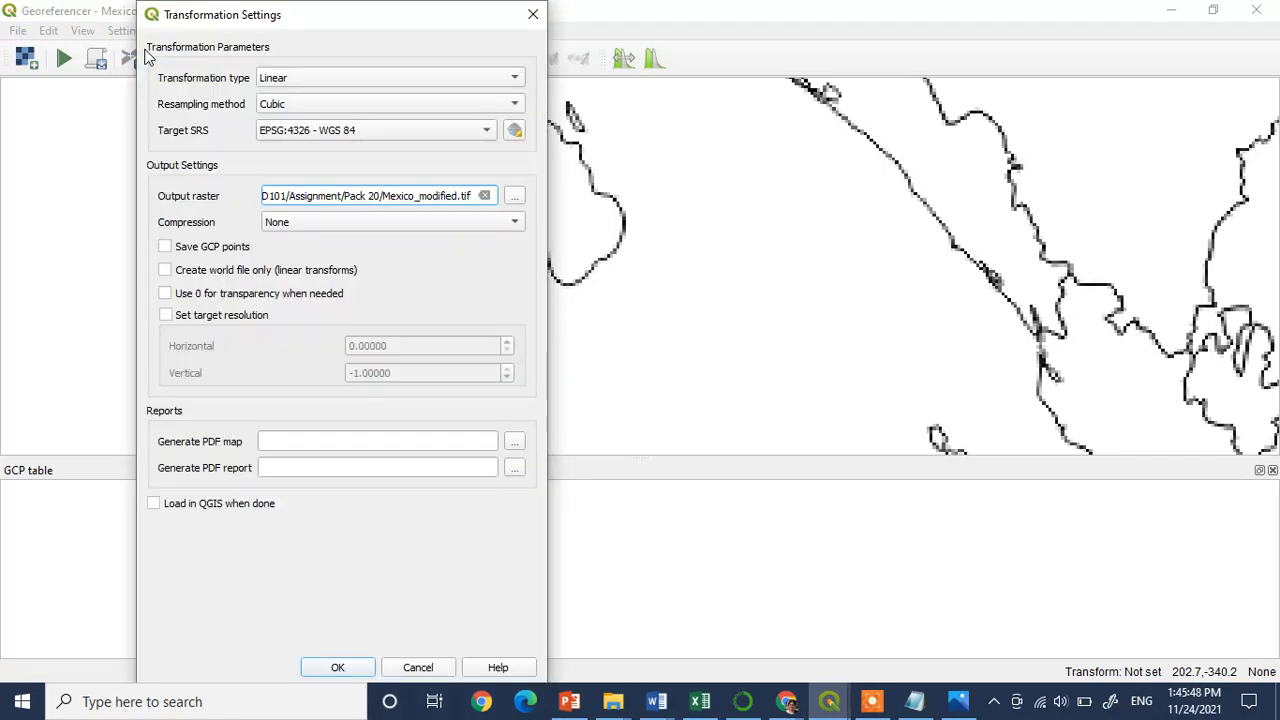
pyautogui.click(506, 80)
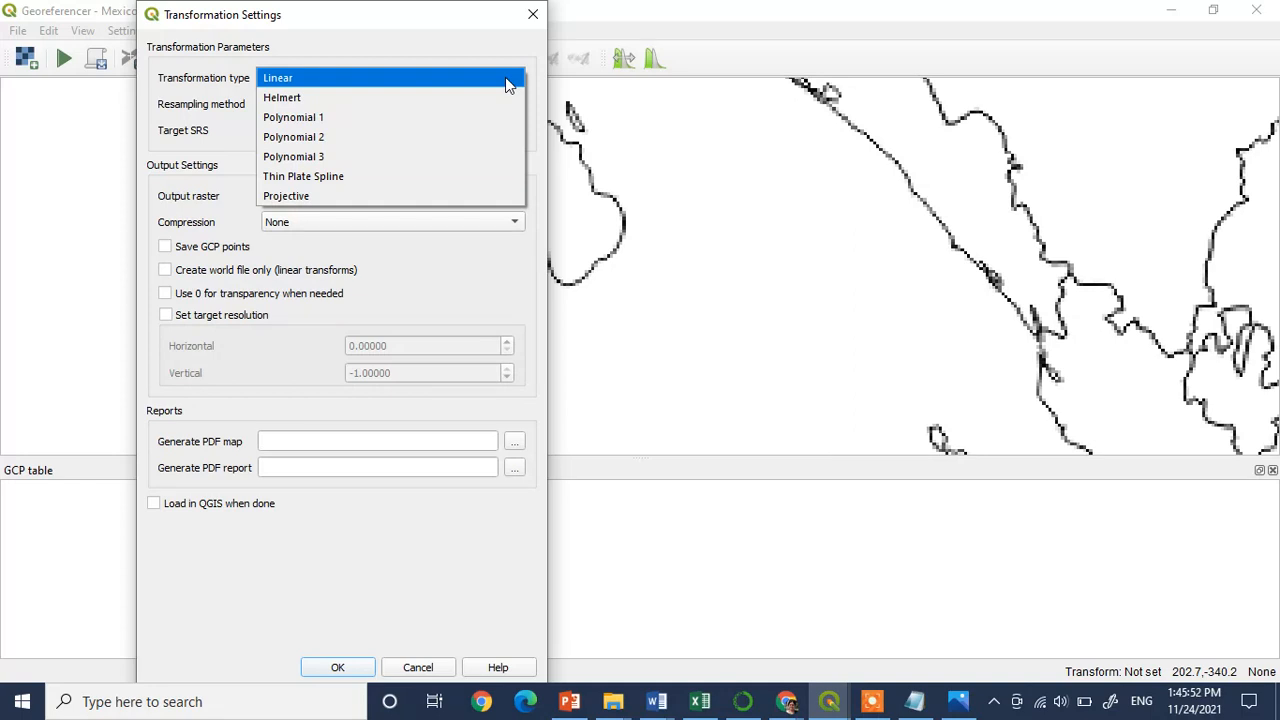
pyautogui.click(375, 118)
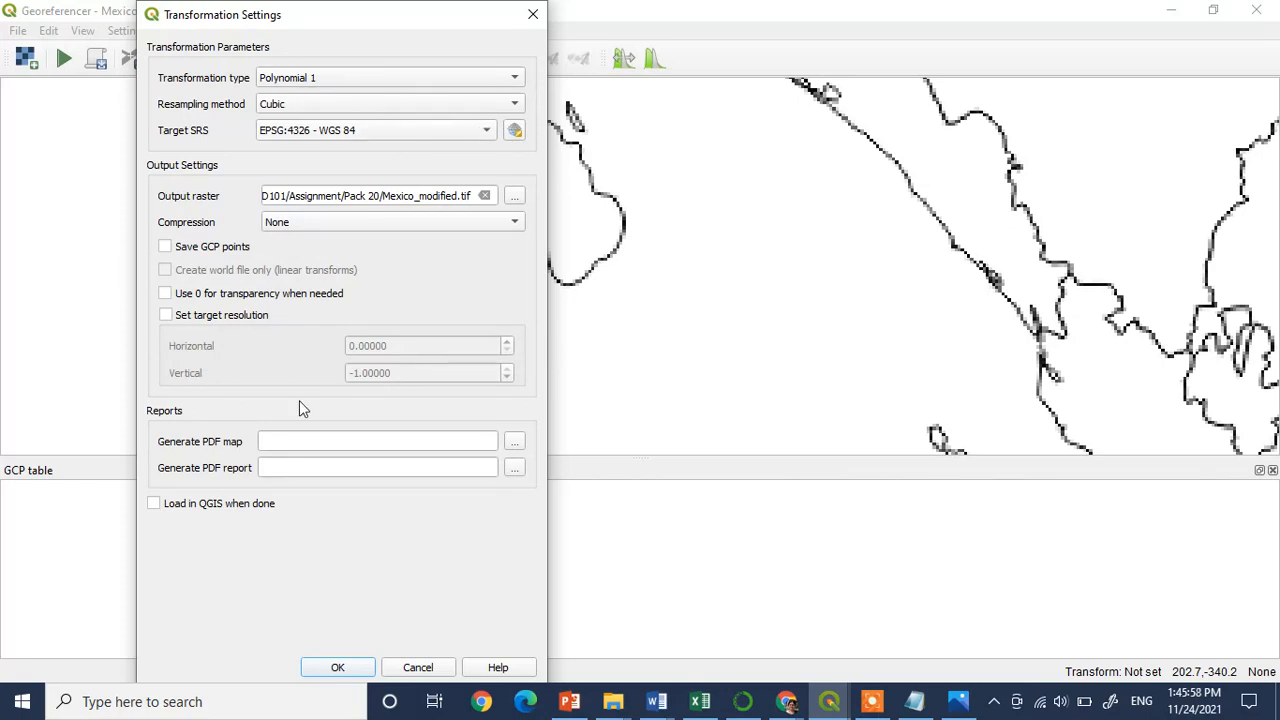
# Rename the output raster to Mexico_georef.tif in the same folder and accept the transformation settings
pyautogui.click(443, 196)
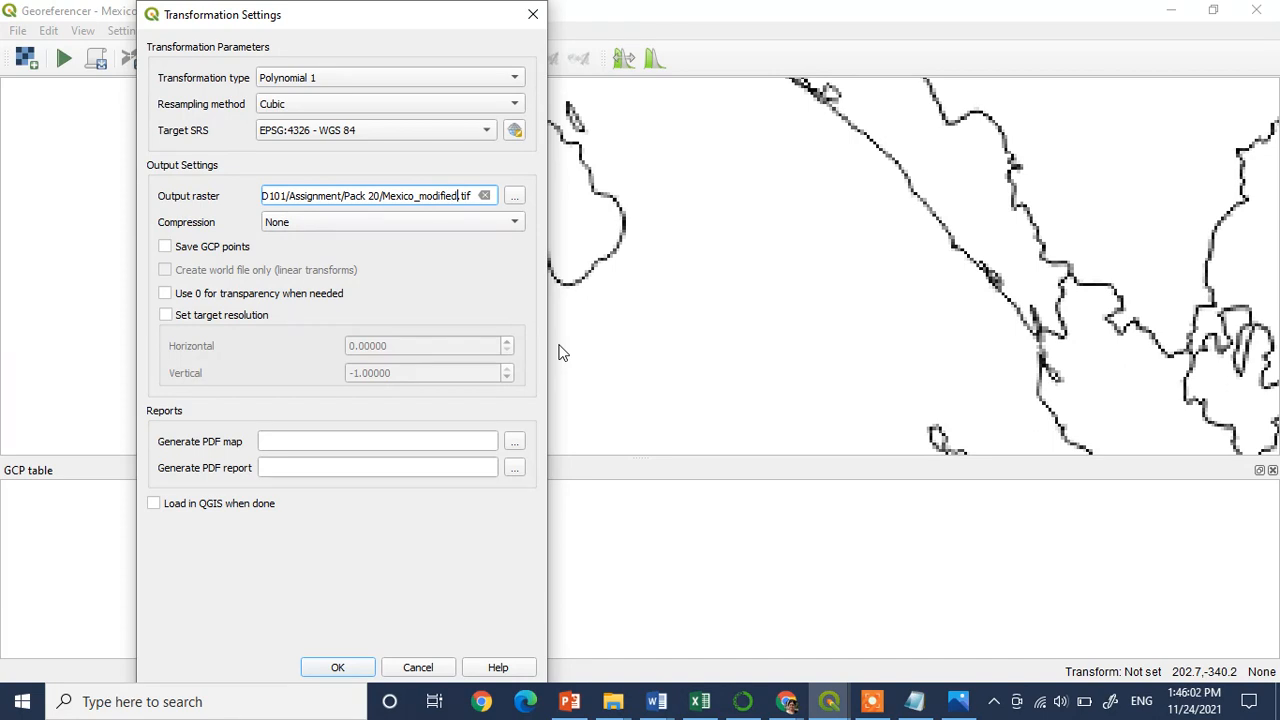
pyautogui.press('BackSpace')
pyautogui.press('BackSpace')
pyautogui.press('BackSpace')
pyautogui.press('BackSpace')
pyautogui.press('BackSpace')
pyautogui.press('BackSpace')
pyautogui.press('BackSpace')
pyautogui.press('BackSpace')
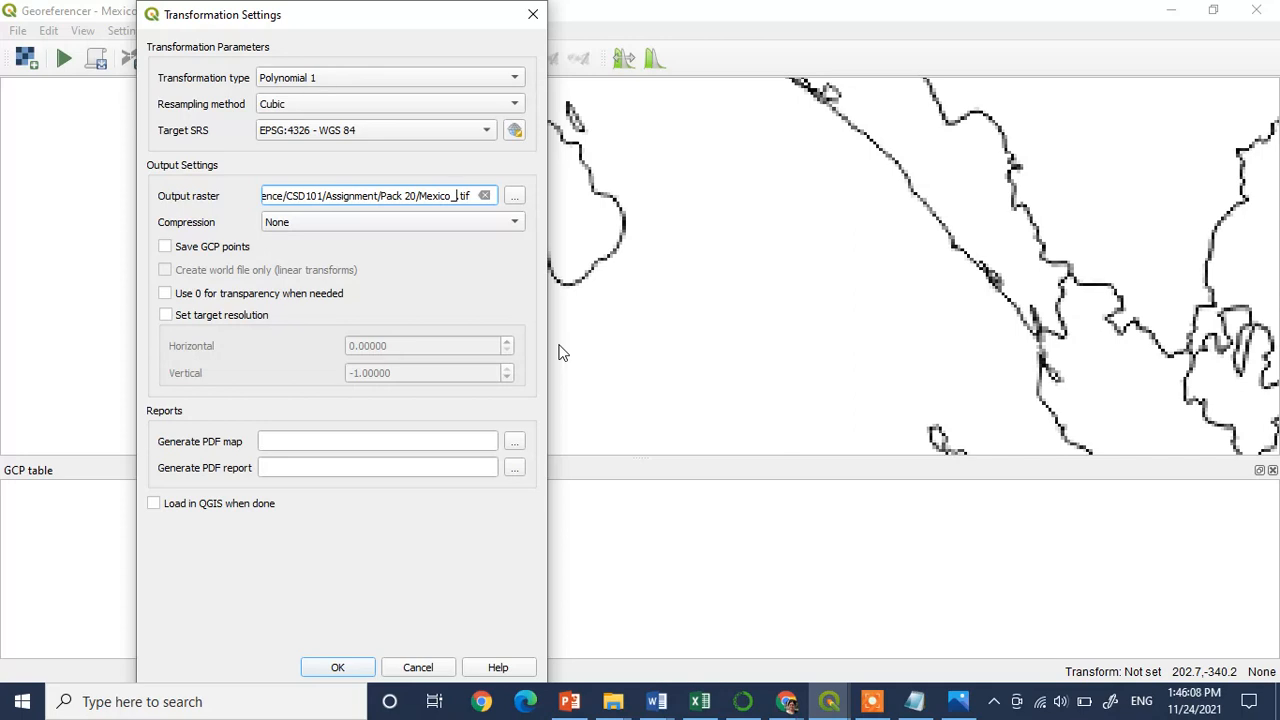
pyautogui.write('georef')
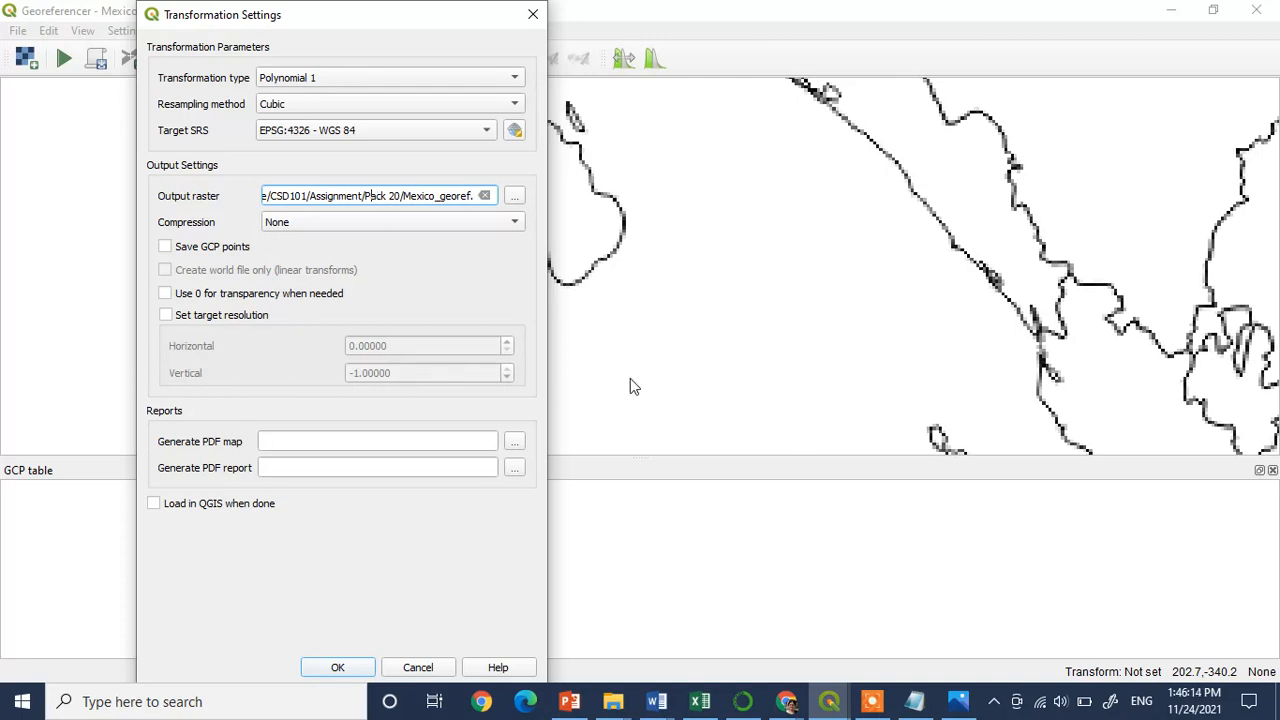
pyautogui.press('Left')
pyautogui.press('Left')
pyautogui.press('Left')
pyautogui.press('Left')
pyautogui.press('Left')
pyautogui.press('Left')
pyautogui.press('Left')
pyautogui.press('Left')
pyautogui.press('Left')
pyautogui.press('Left')
pyautogui.press('Left')
pyautogui.press('Left')
pyautogui.press('Left')
pyautogui.press('Left')
pyautogui.press('Left')
pyautogui.press('Left')
pyautogui.press('Left')
pyautogui.press('Left')
pyautogui.press('Left')
pyautogui.press('Left')
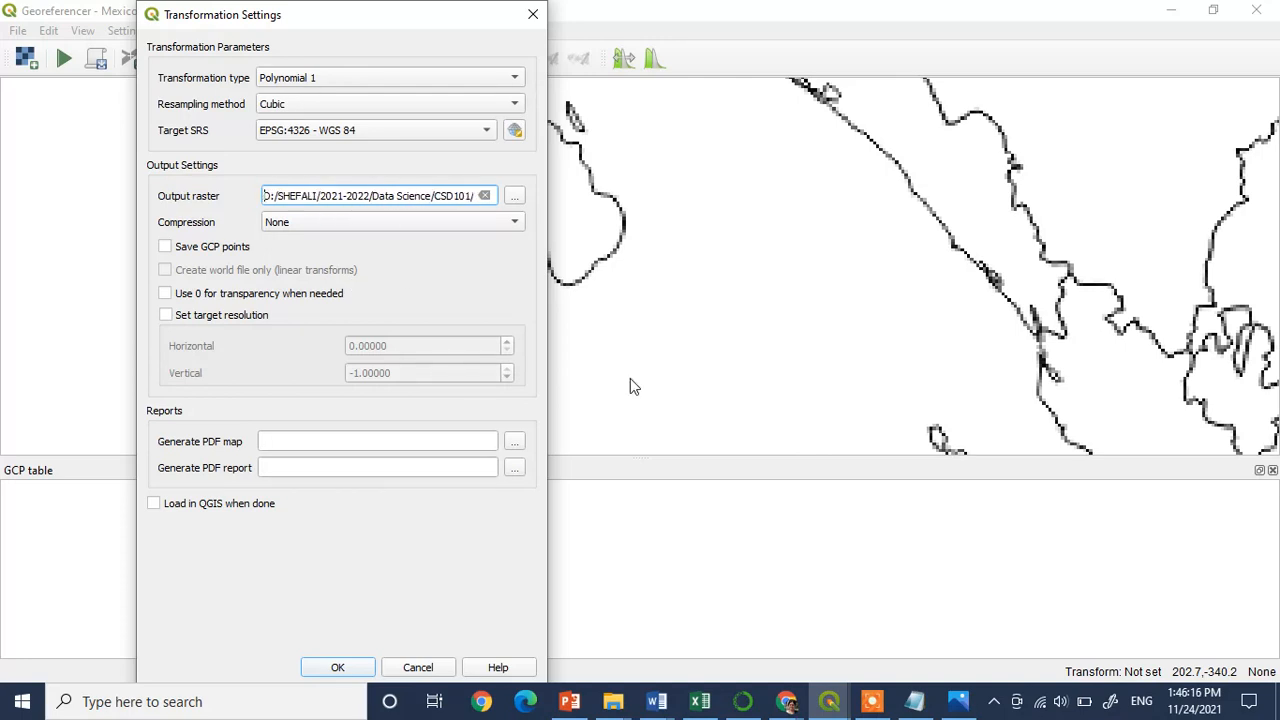
pyautogui.hotkey('ctrl', 'a')
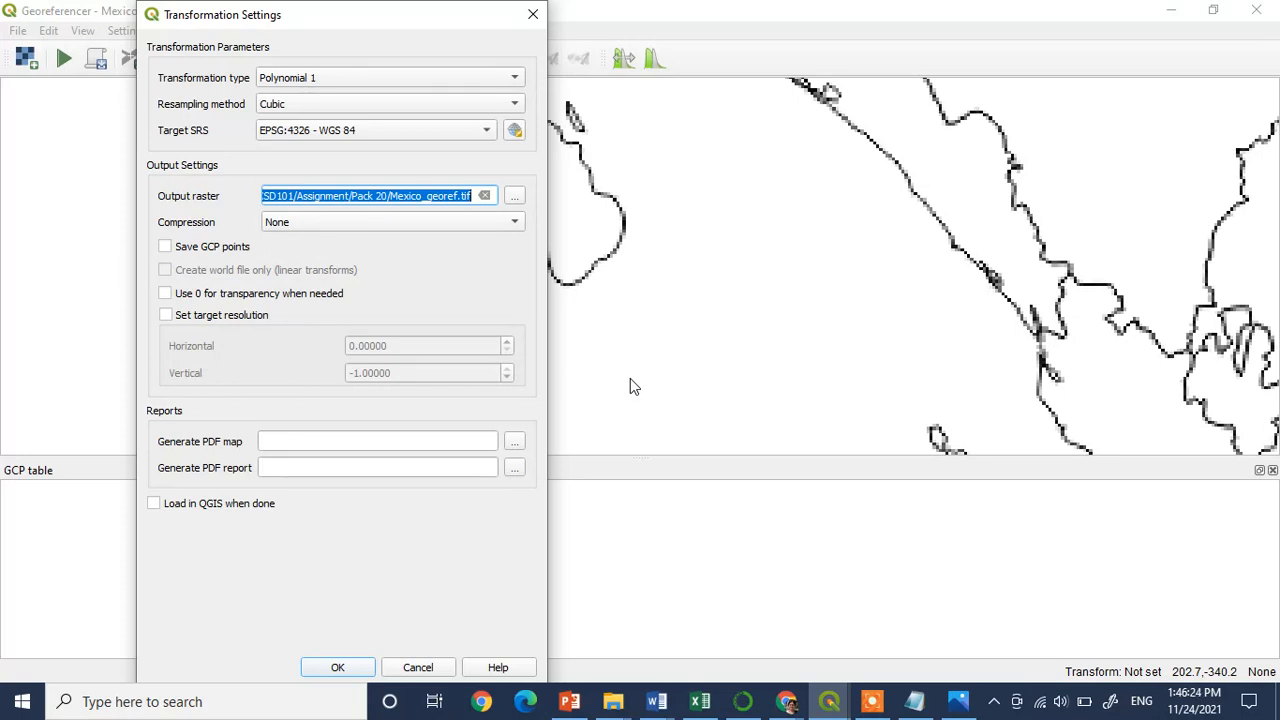
pyautogui.click(472, 196)
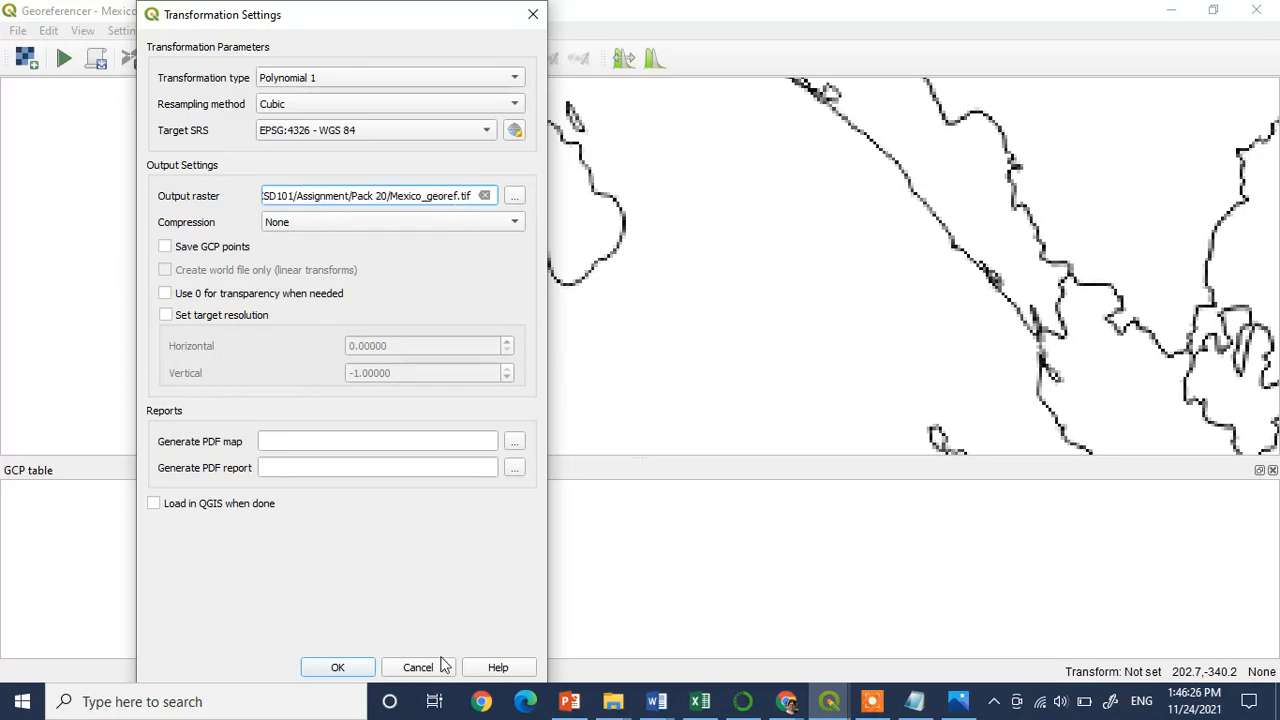
pyautogui.click(338, 667)
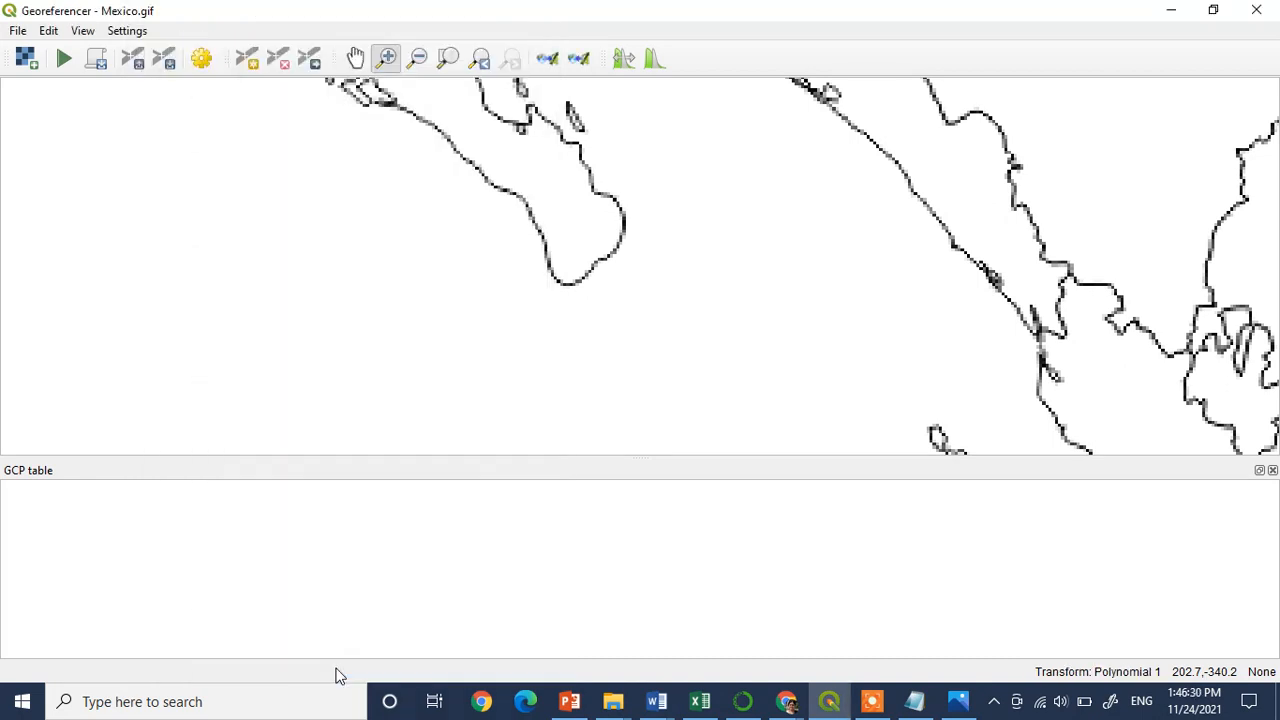
# Place a control point on the southern tip of Baja California Sur and look up that spot's coordinates in Google Earth
pyautogui.click(241, 60)
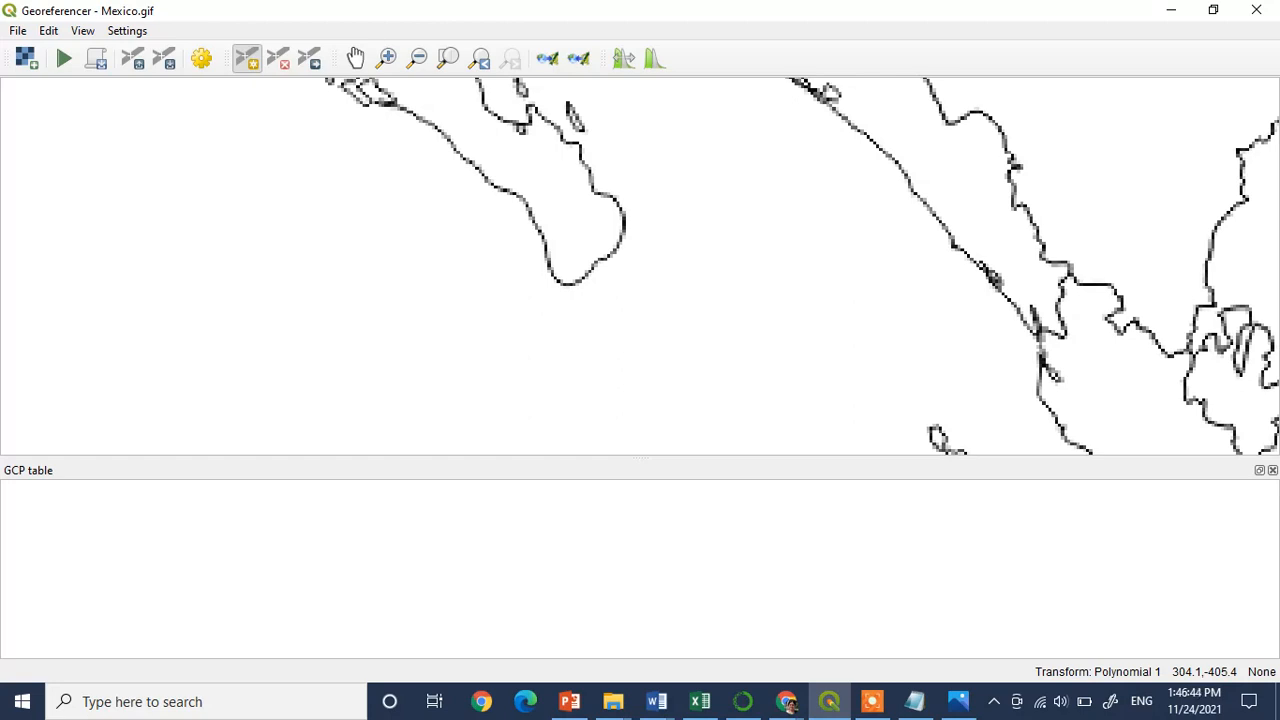
pyautogui.click(568, 284)
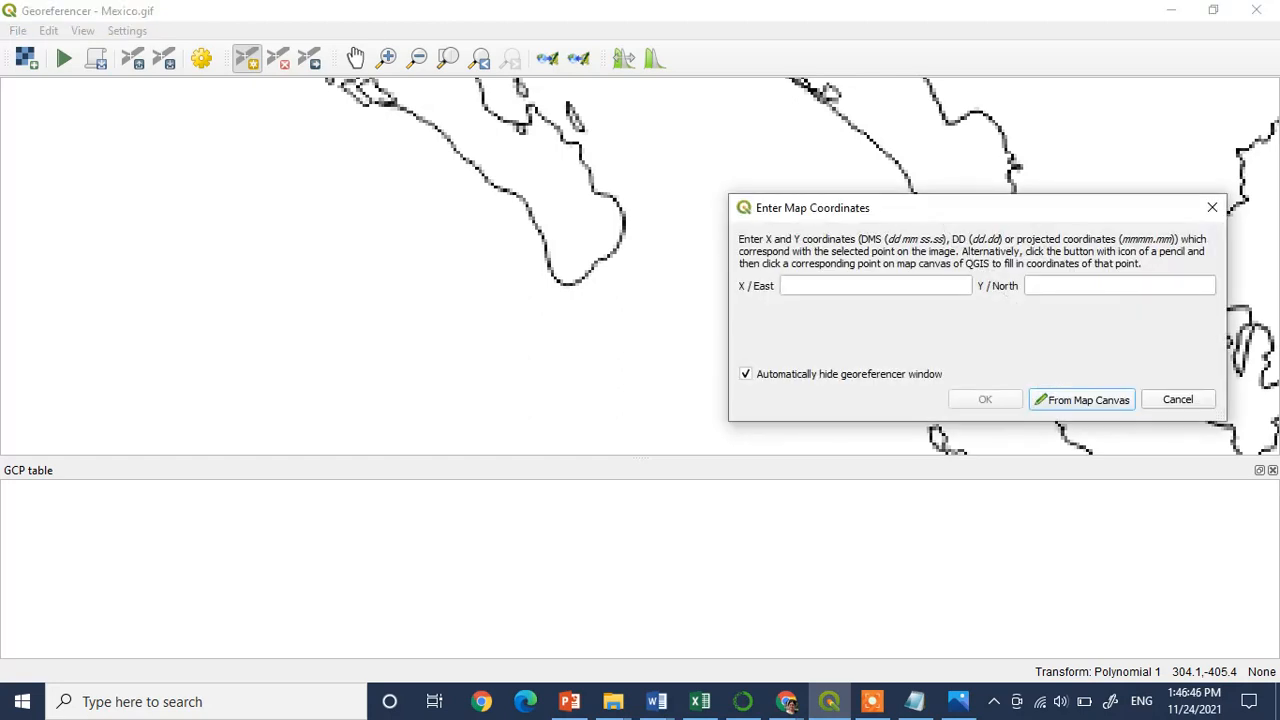
pyautogui.moveTo(786, 701)
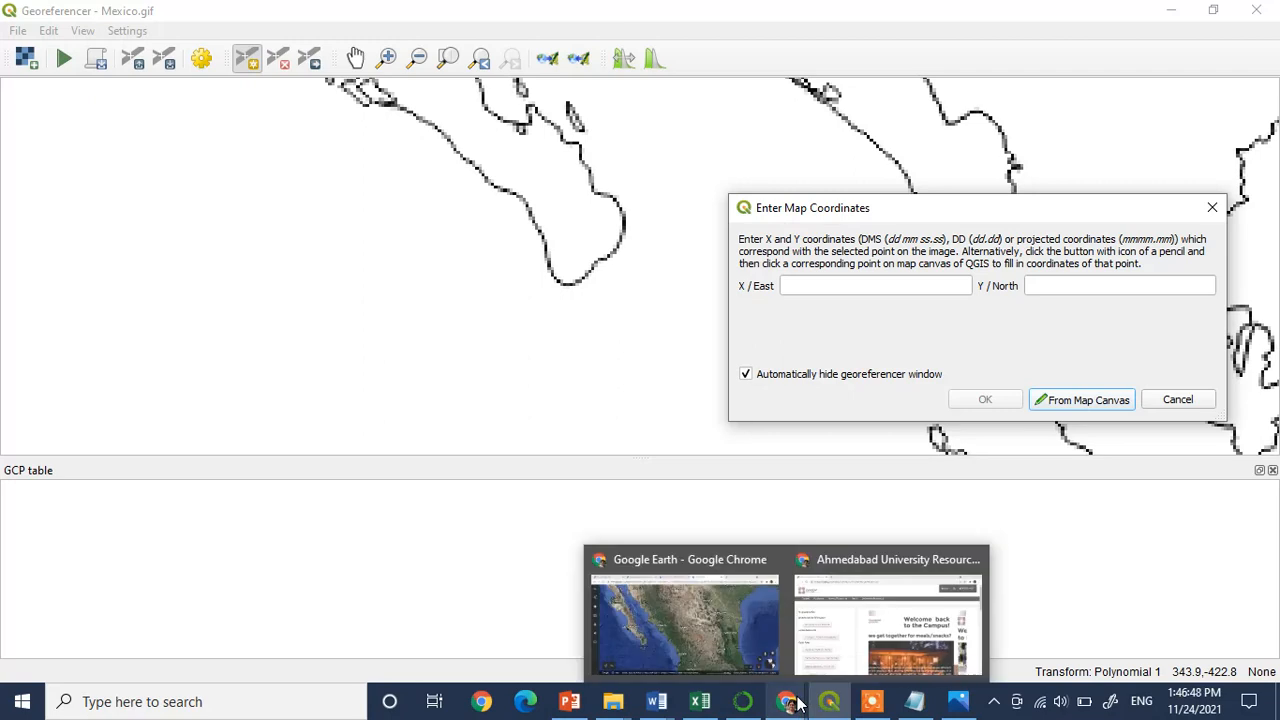
pyautogui.click(722, 629)
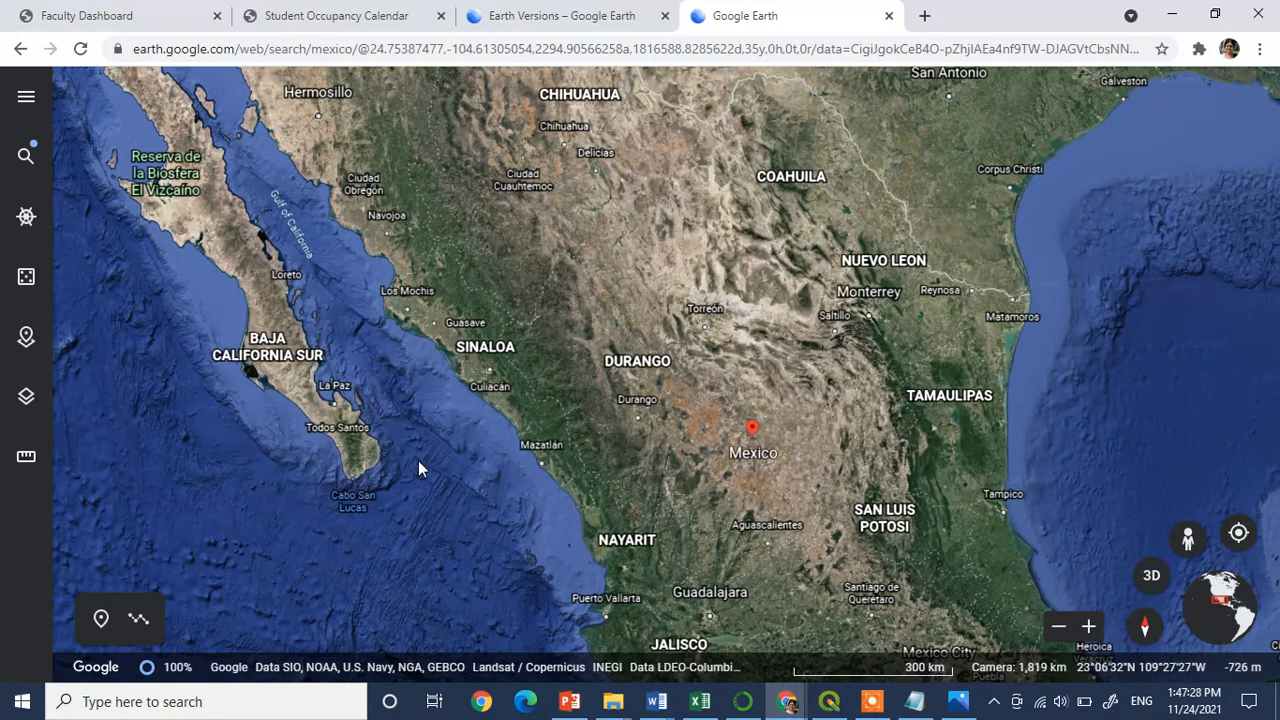
pyautogui.moveTo(828, 716)
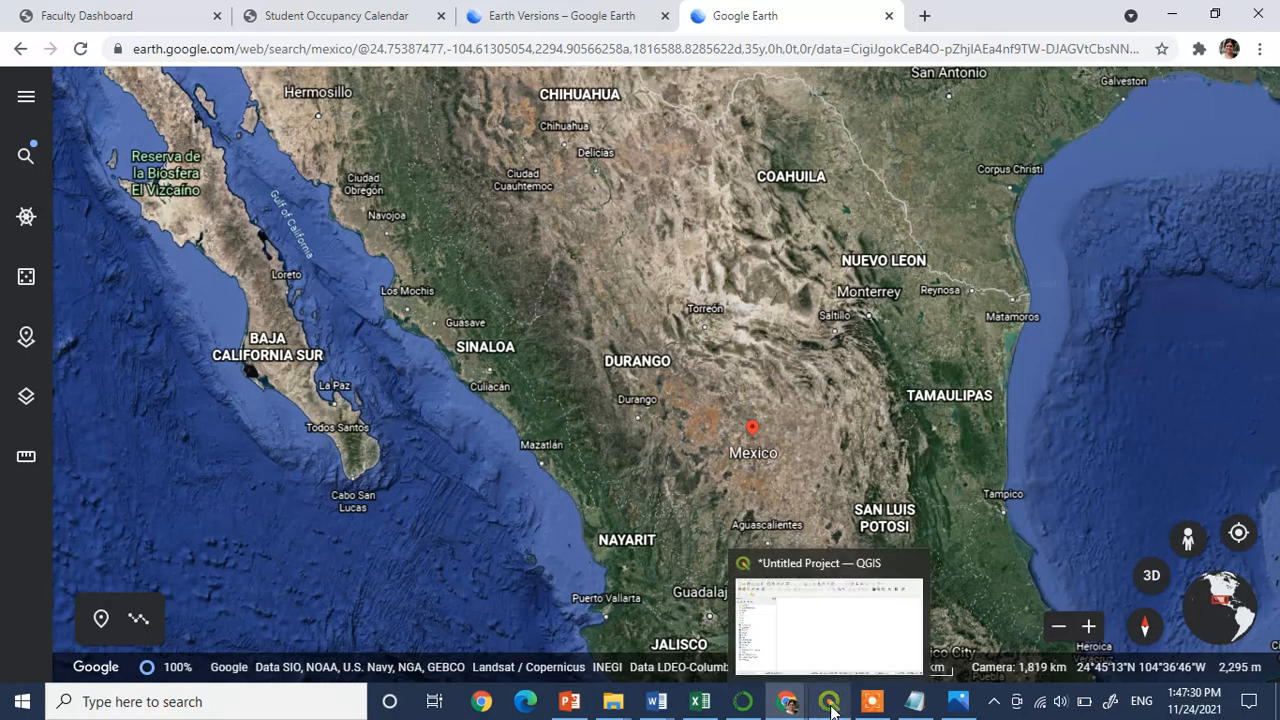
pyautogui.click(814, 643)
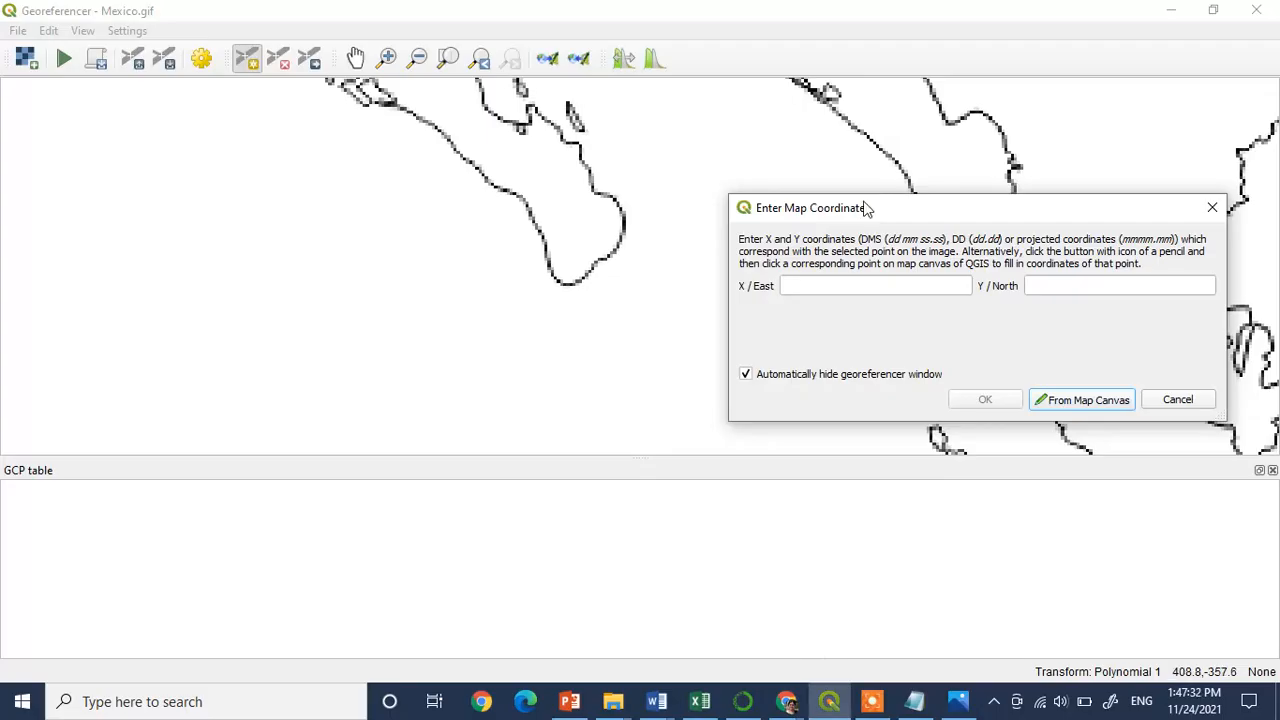
# Shrink the Georeferencer window to sit beside the map coordinates dialog and recheck the peninsula tip in Google Earth
pyautogui.click(1212, 10)
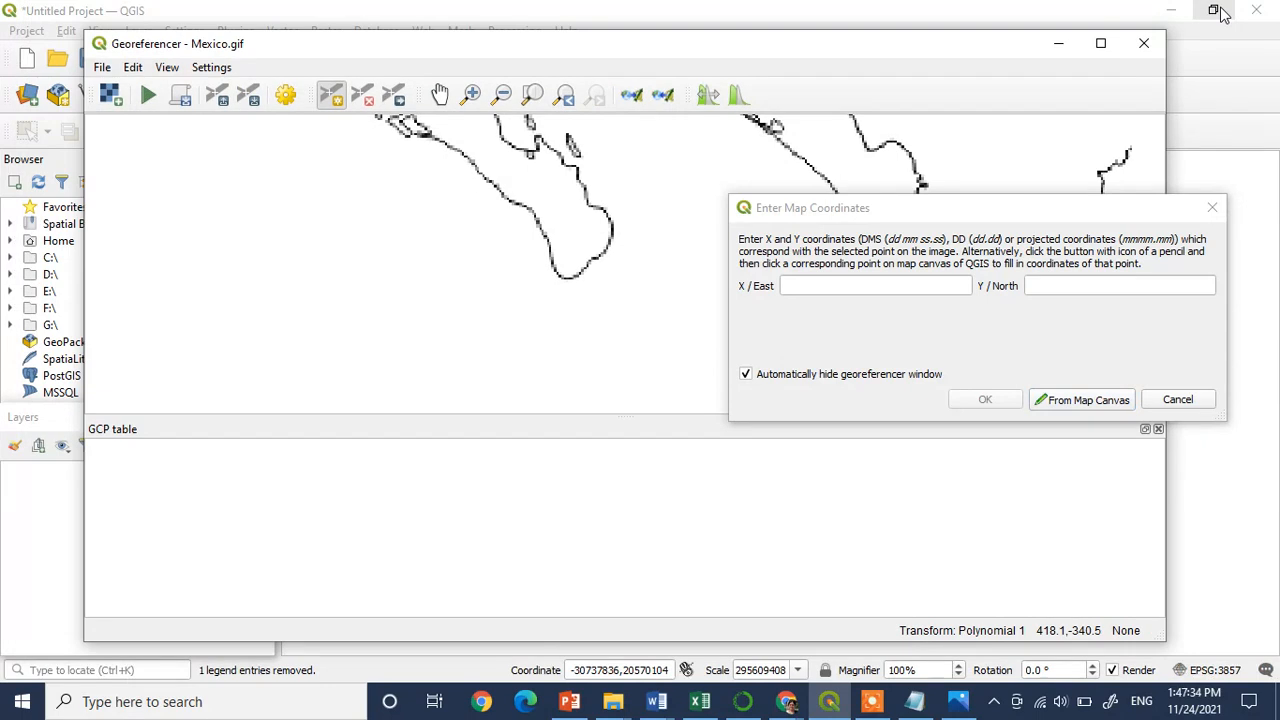
pyautogui.moveTo(1166, 88); pyautogui.dragTo(757, 117)
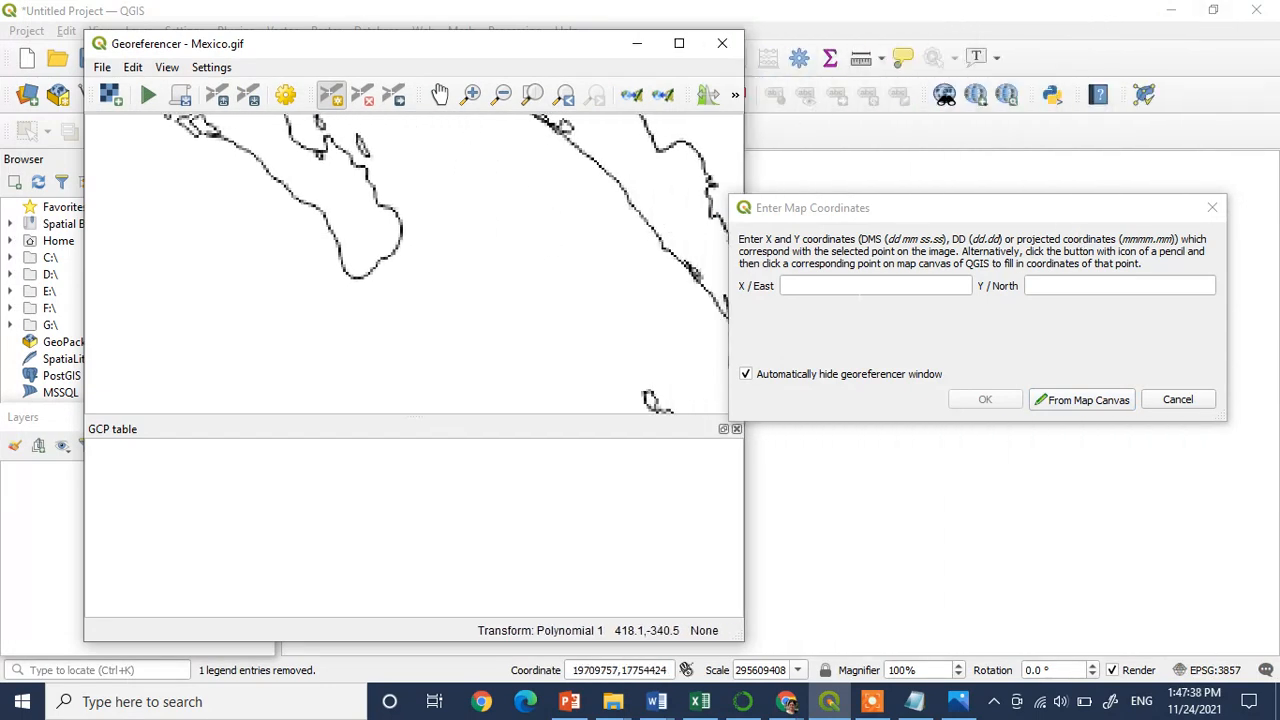
pyautogui.moveTo(824, 700)
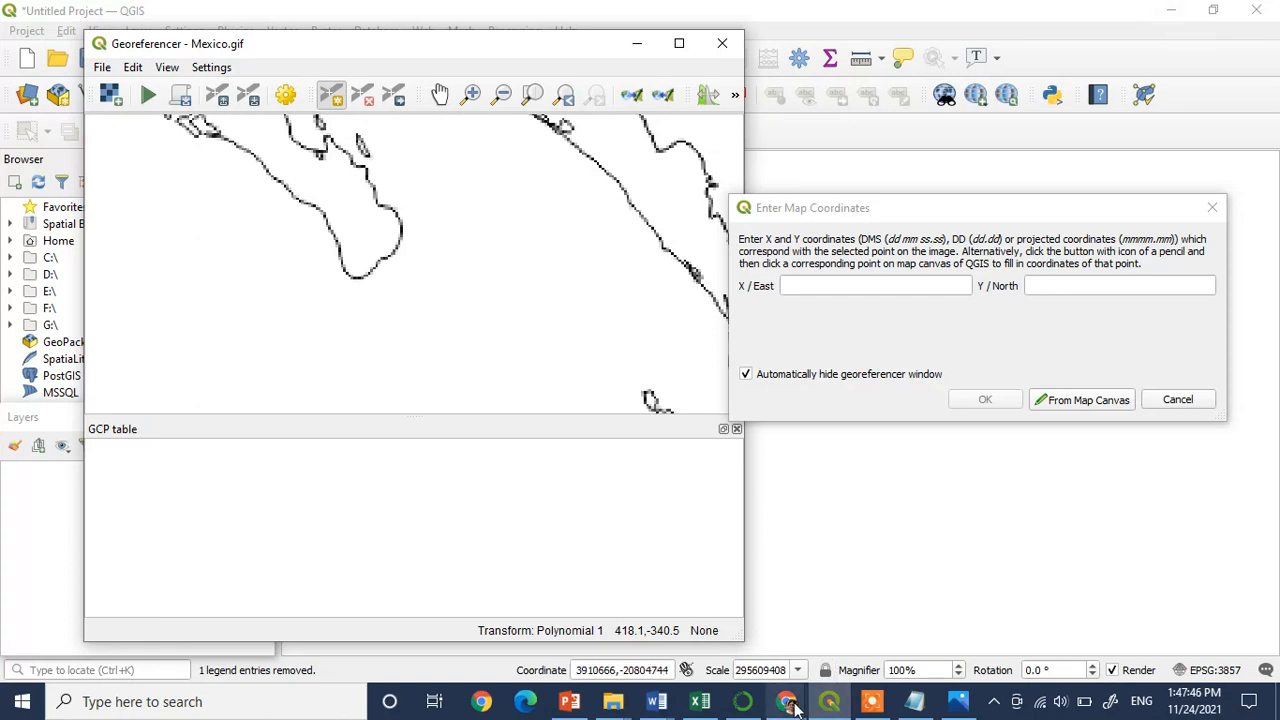
pyautogui.click(700, 630)
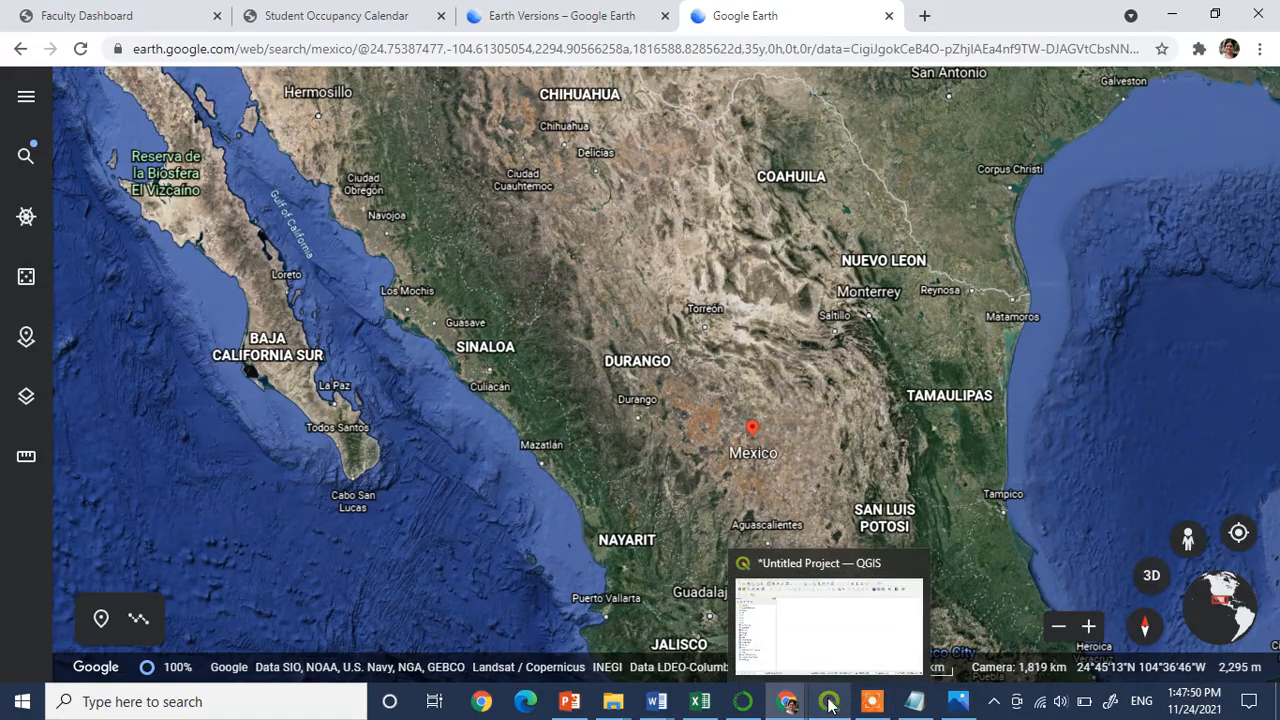
pyautogui.click(818, 628)
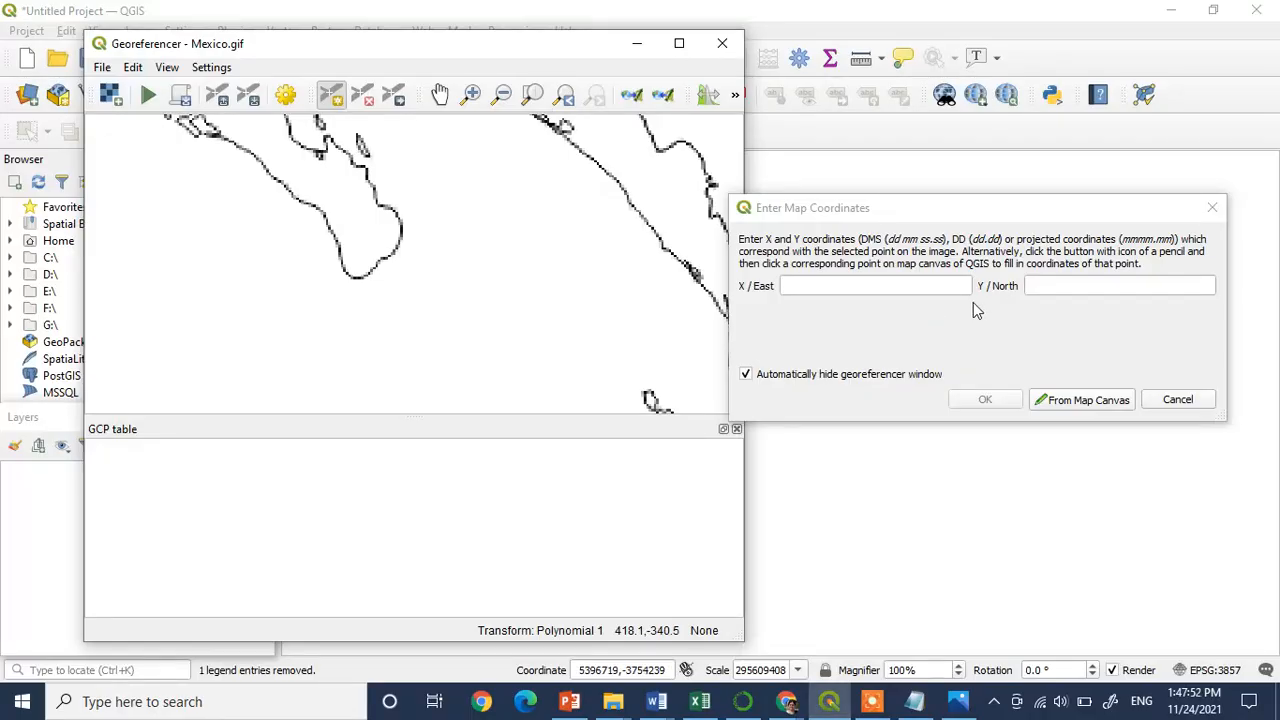
# Enter X 109.56 and Y 22.54 as the peninsula tip's map coordinates, rechecking Google Earth, and add the control point
pyautogui.click(848, 283)
pyautogui.write('109.56')
pyautogui.click(786, 701)
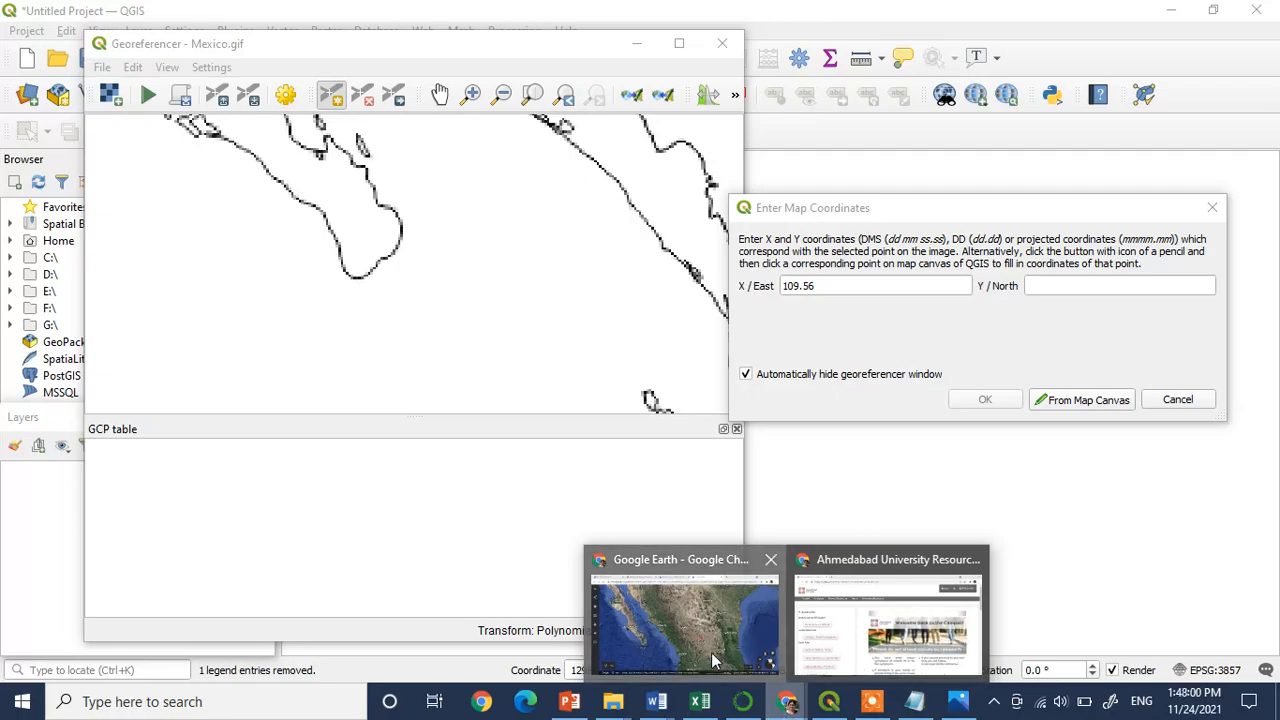
pyautogui.click(755, 662)
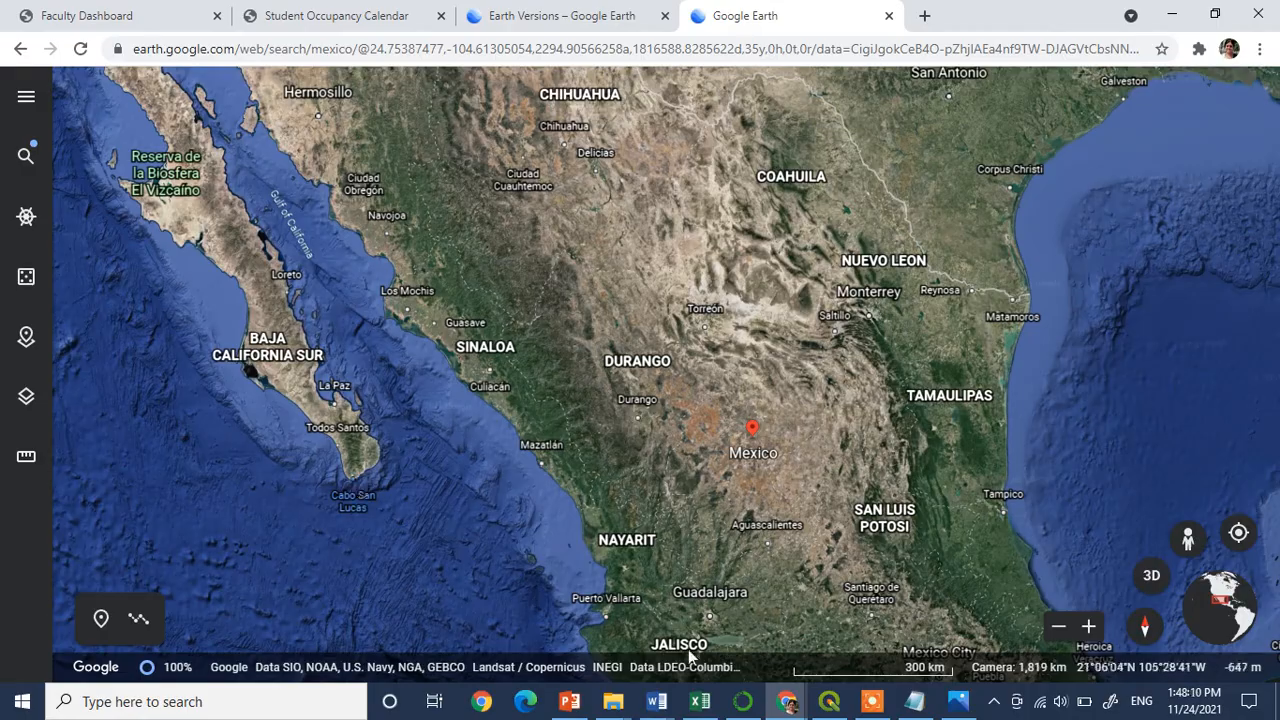
pyautogui.click(829, 701)
pyautogui.press('Tab')
pyautogui.write('22.54')
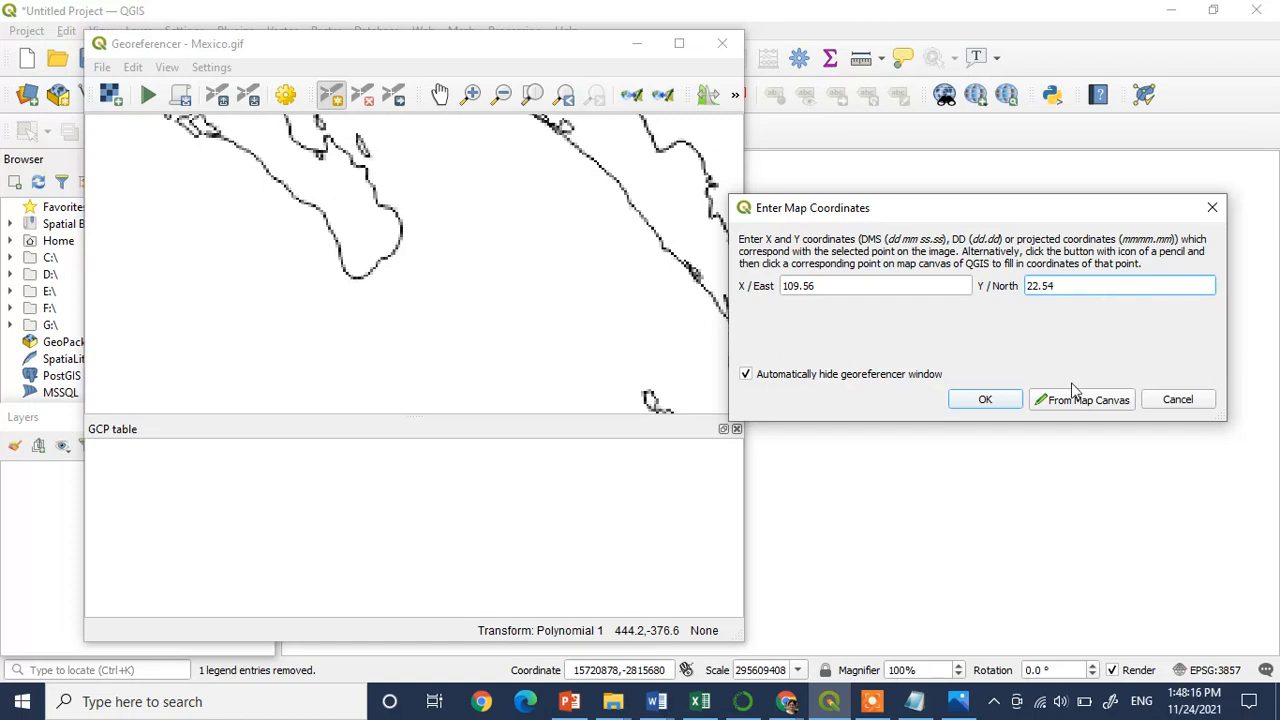
pyautogui.click(974, 400)
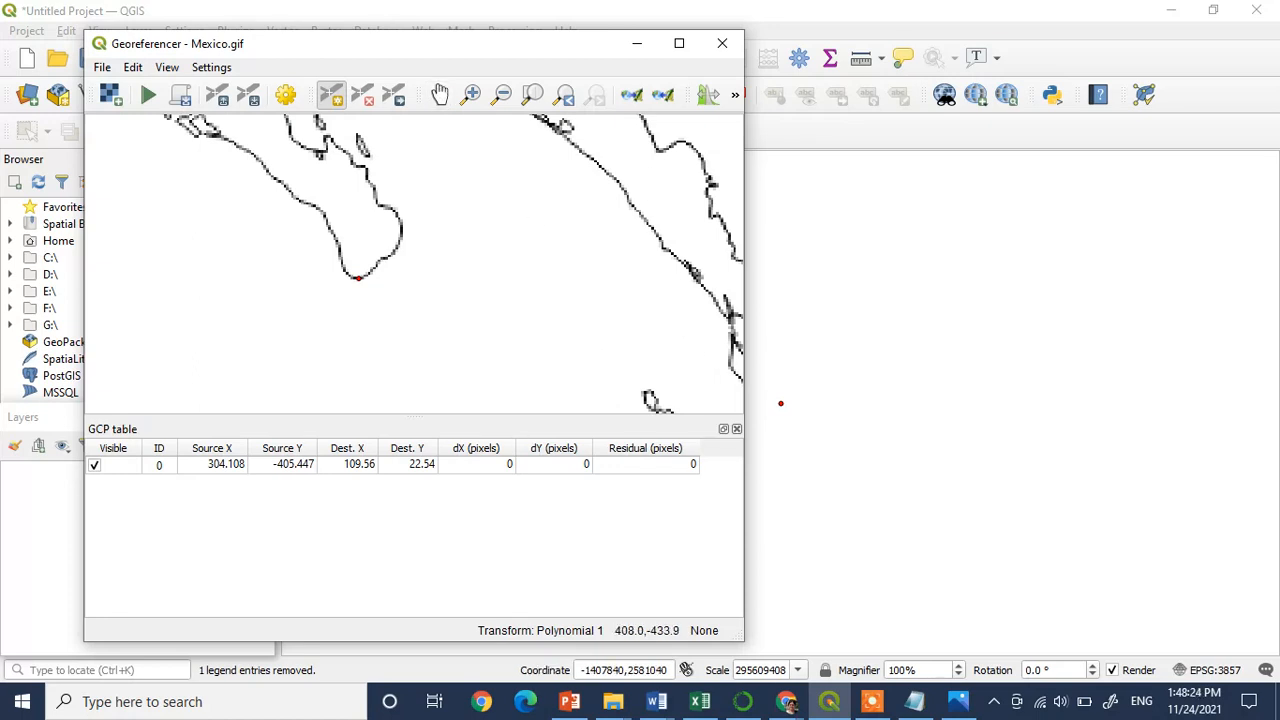
pyautogui.click(631, 364)
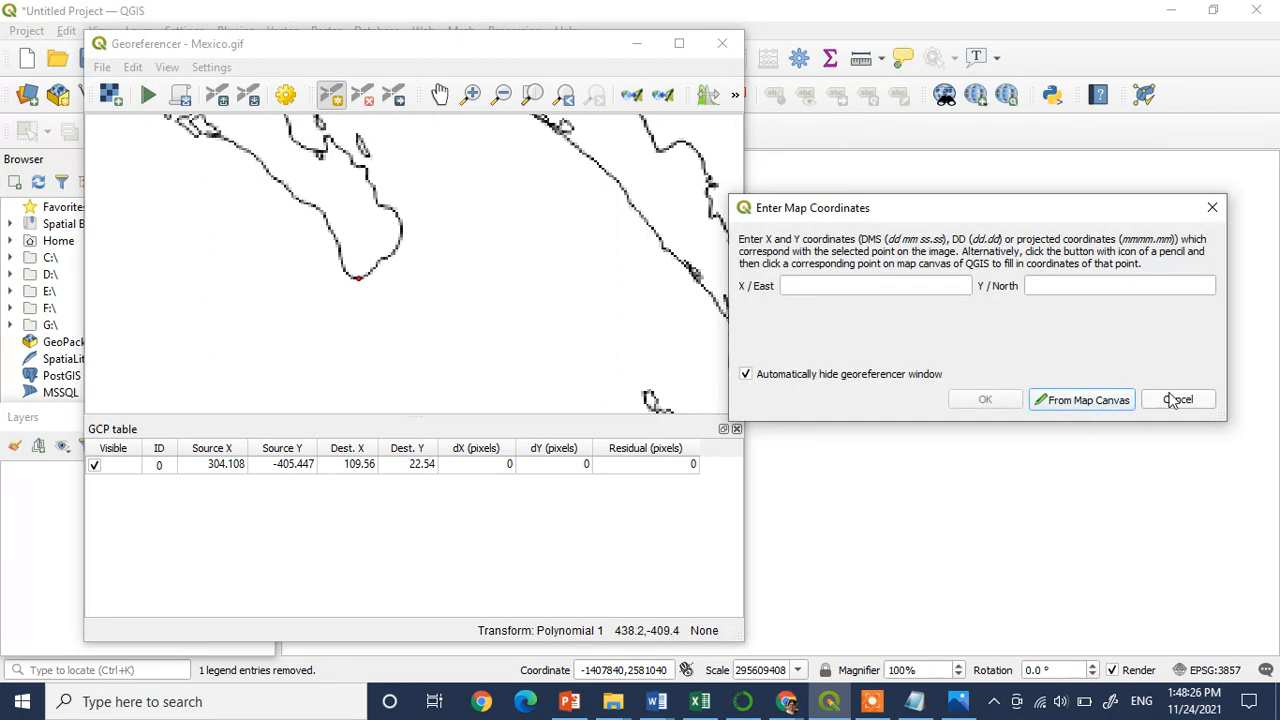
pyautogui.click(1176, 400)
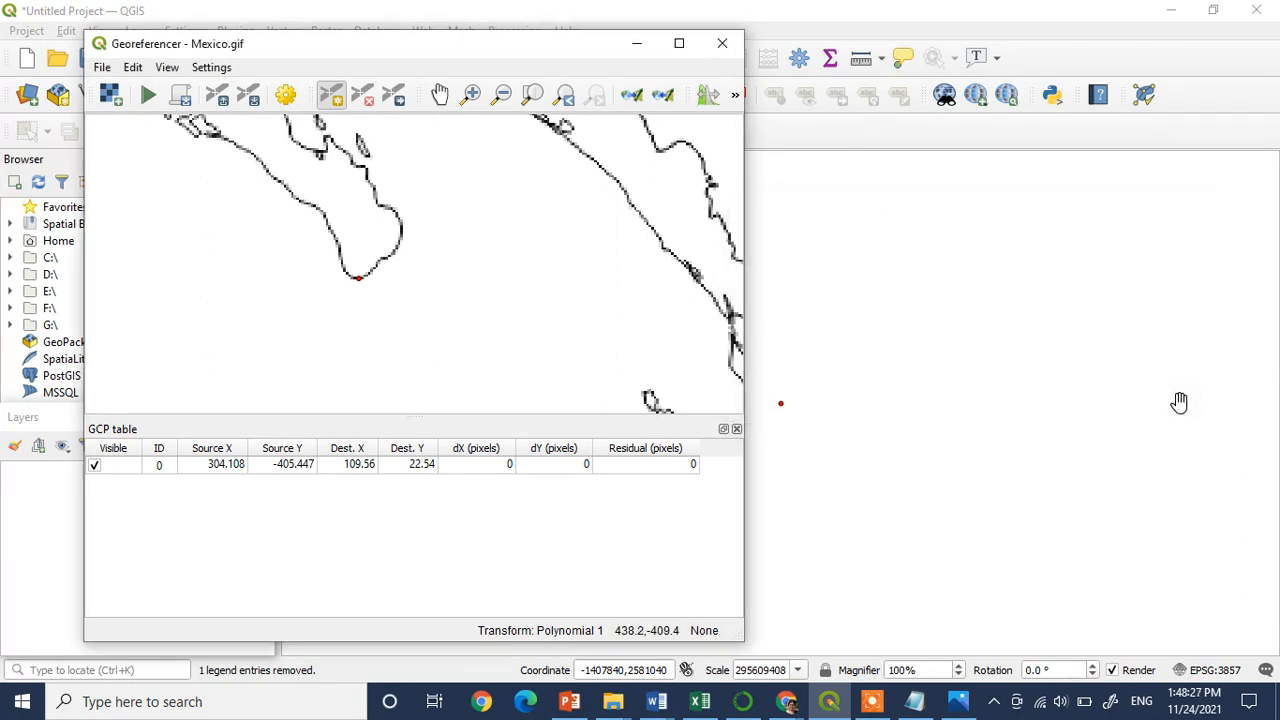
# Zoom the Mexico outline image in on the small island group off the Nayarit coast
pyautogui.click(502, 94)
pyautogui.click(541, 328)
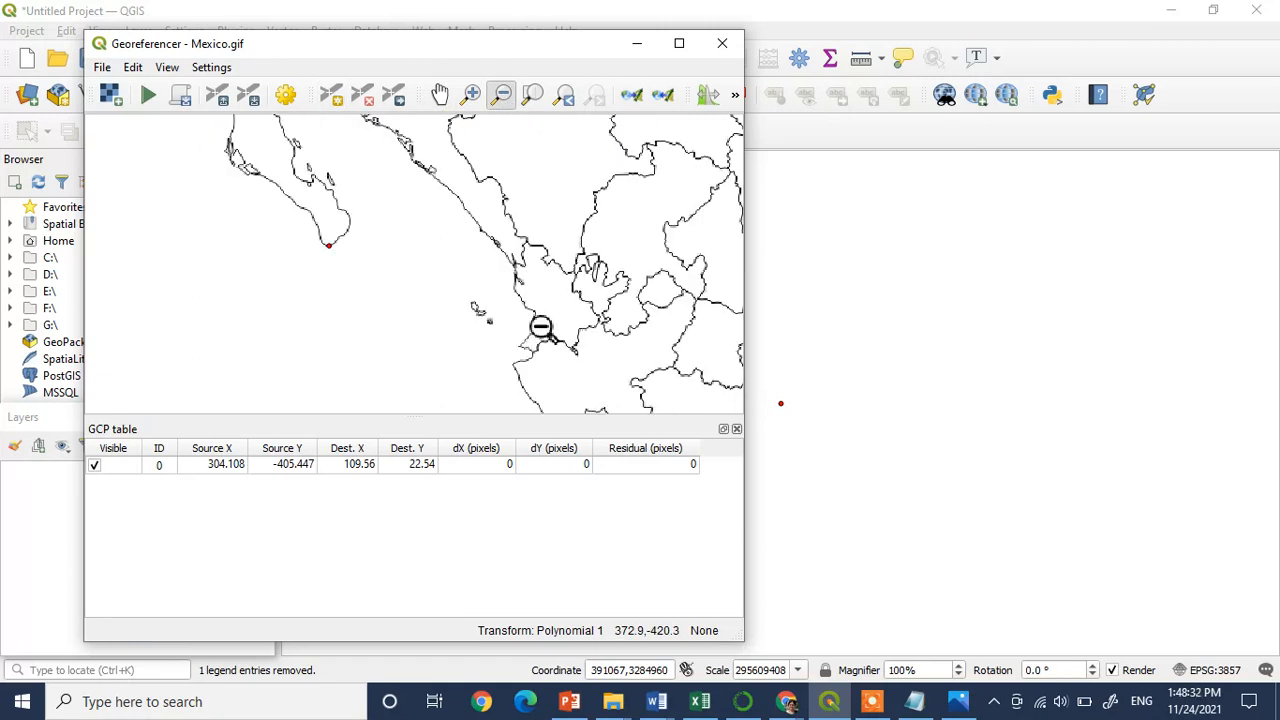
pyautogui.click(472, 95)
pyautogui.moveTo(455, 308); pyautogui.dragTo(535, 350)
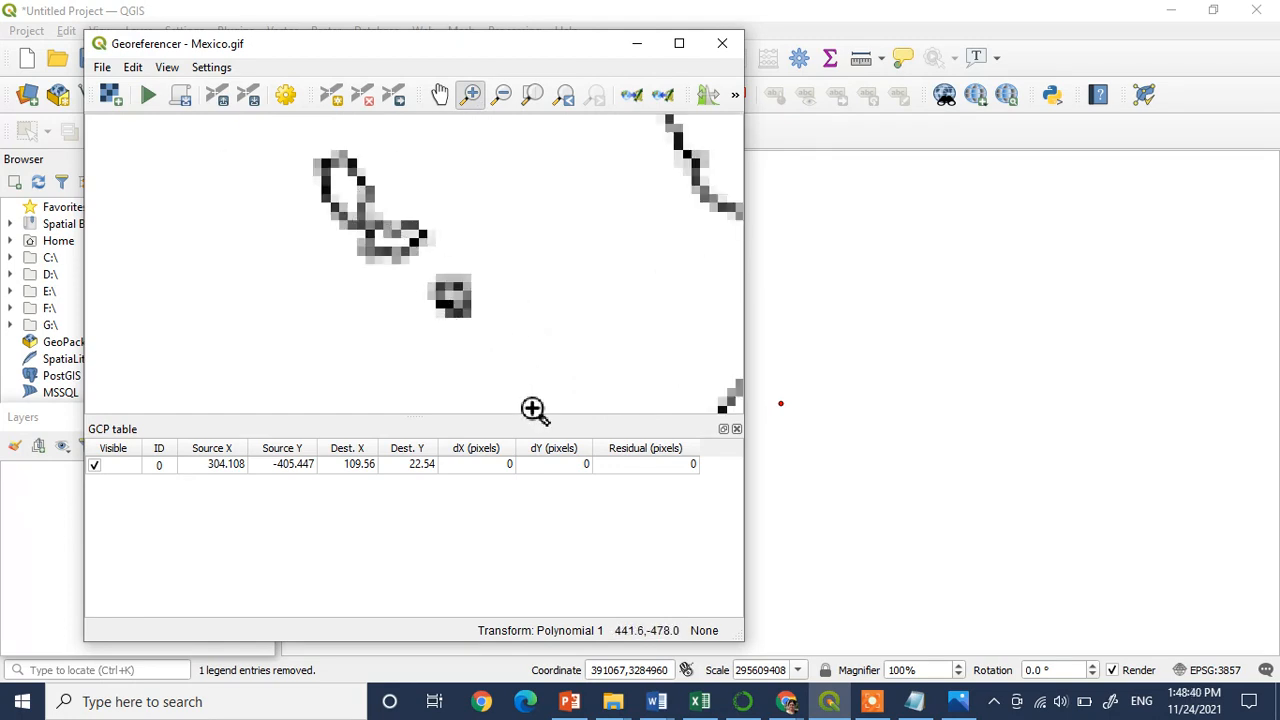
# Switch to Google Earth and search for Mexico to locate the islands off Nayarit and read their coordinates
pyautogui.moveTo(789, 706)
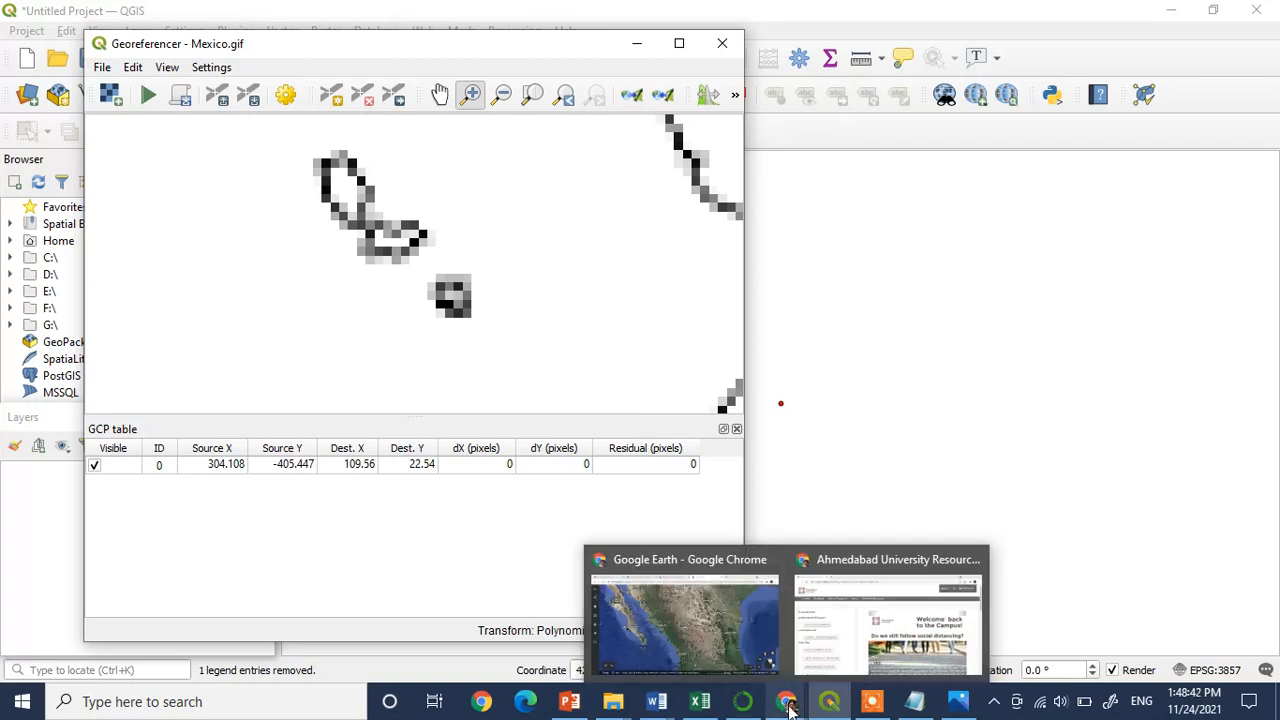
pyautogui.click(714, 626)
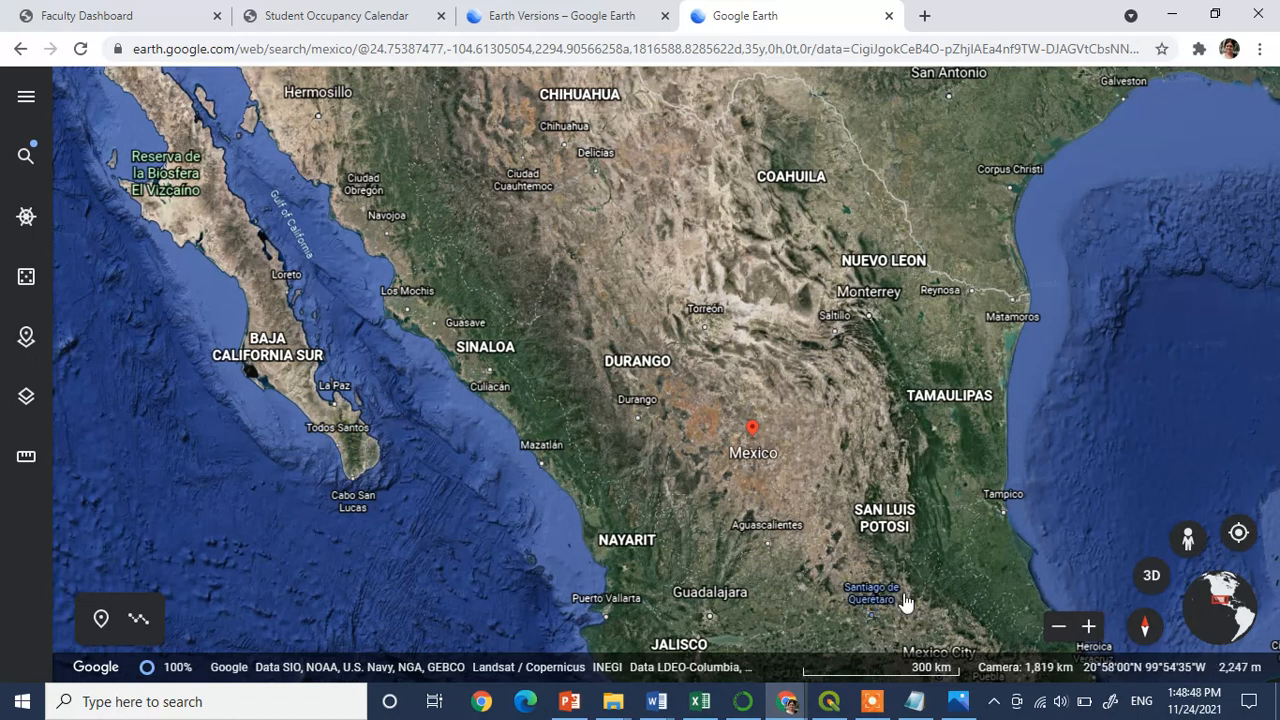
pyautogui.moveTo(611, 447); pyautogui.dragTo(782, 690)
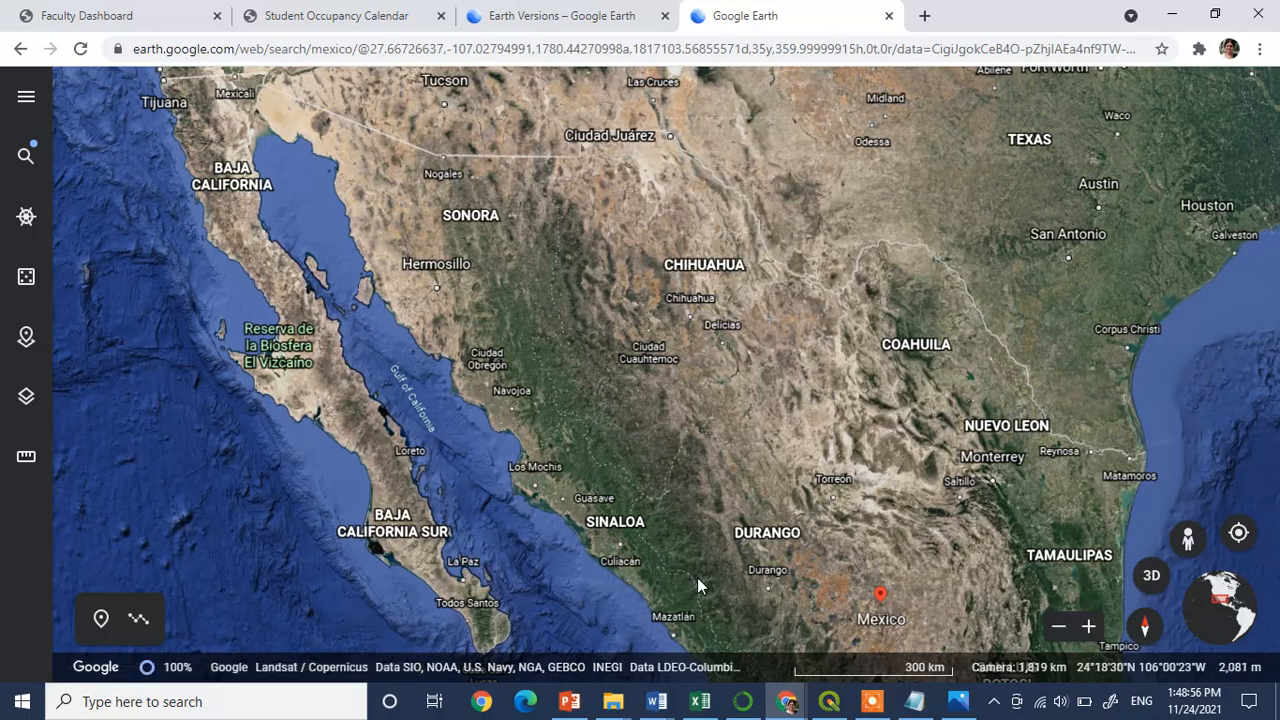
pyautogui.moveTo(697, 577); pyautogui.dragTo(477, 172)
pyautogui.moveTo(593, 428); pyautogui.dragTo(566, 277)
pyautogui.click(1058, 627)
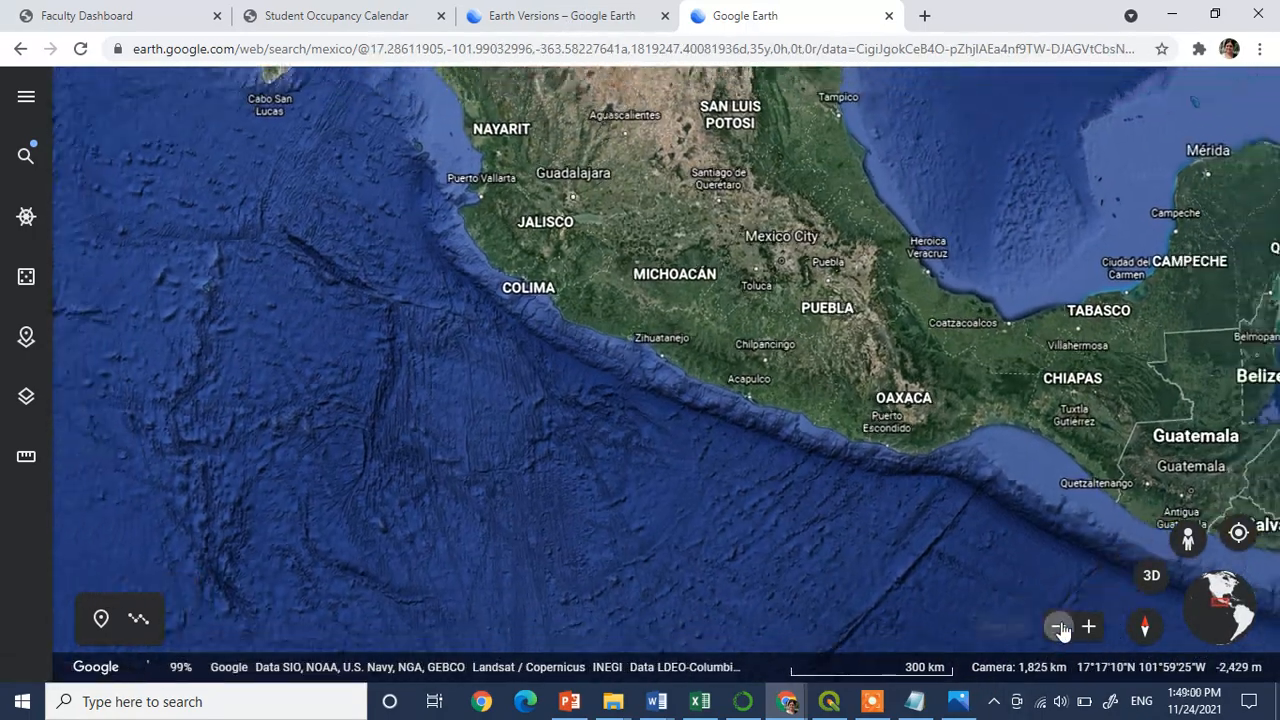
pyautogui.click(1058, 627)
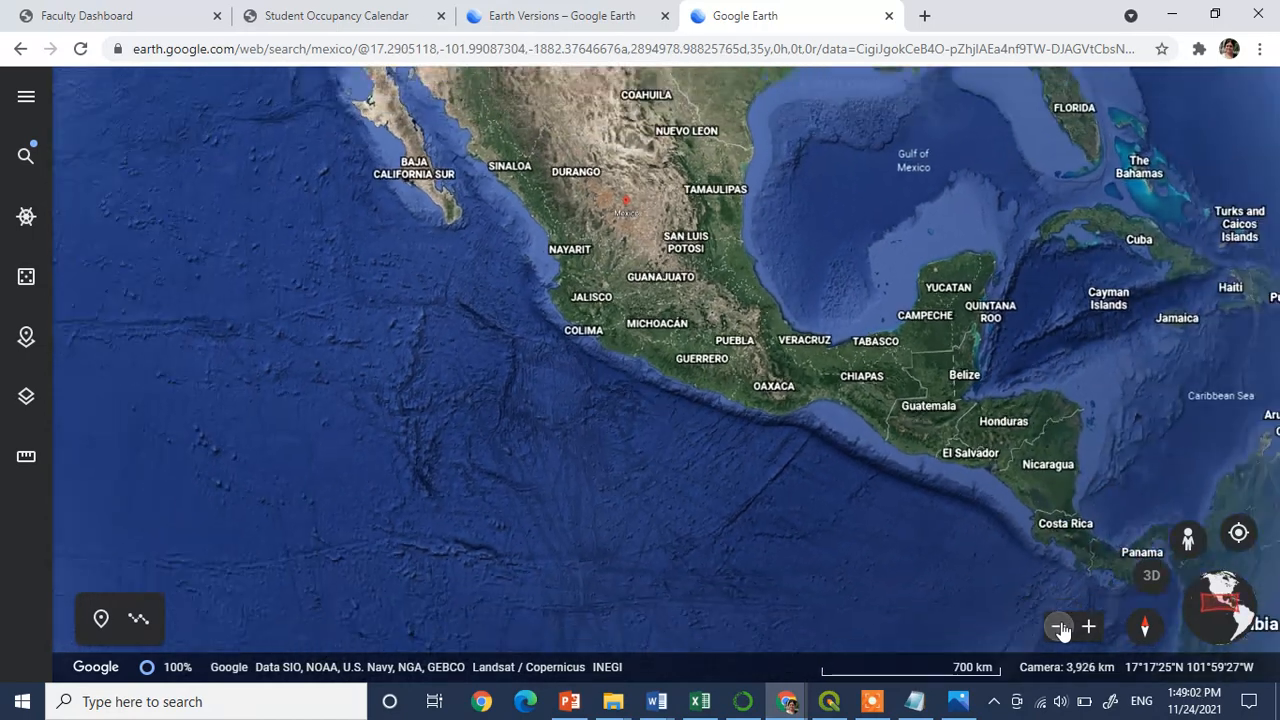
pyautogui.moveTo(354, 413); pyautogui.dragTo(365, 524)
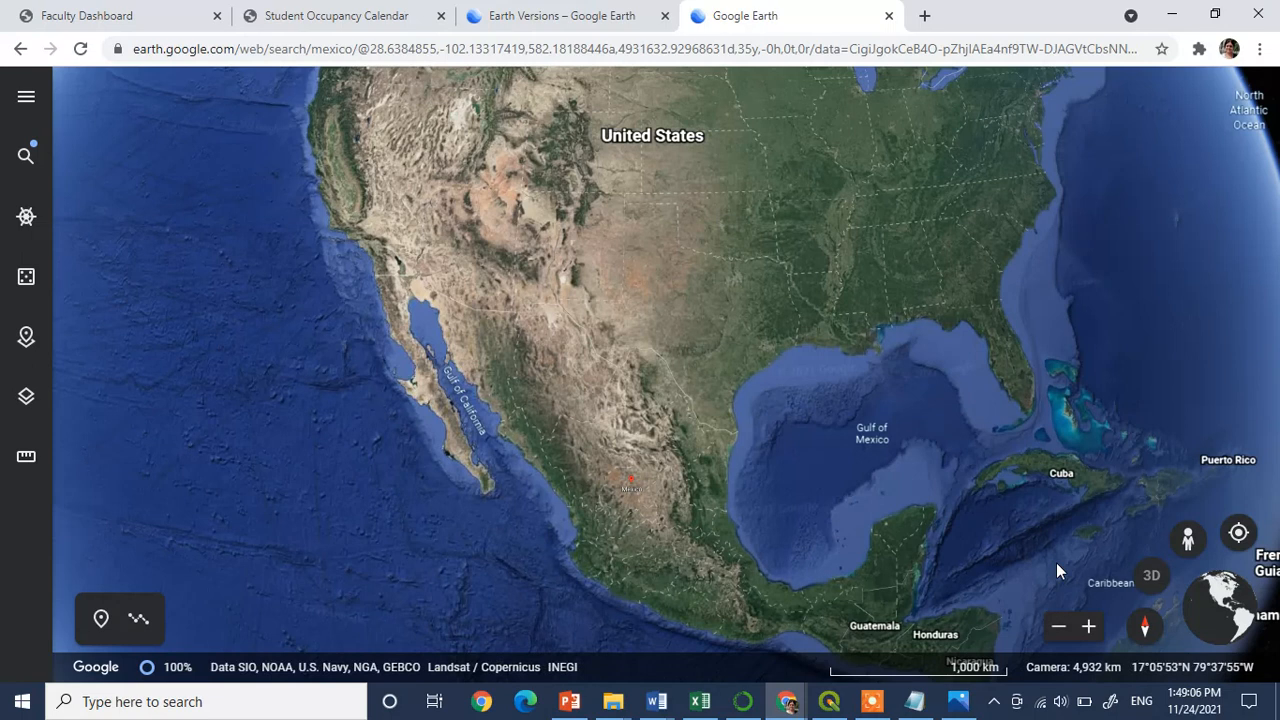
pyautogui.click(1059, 630)
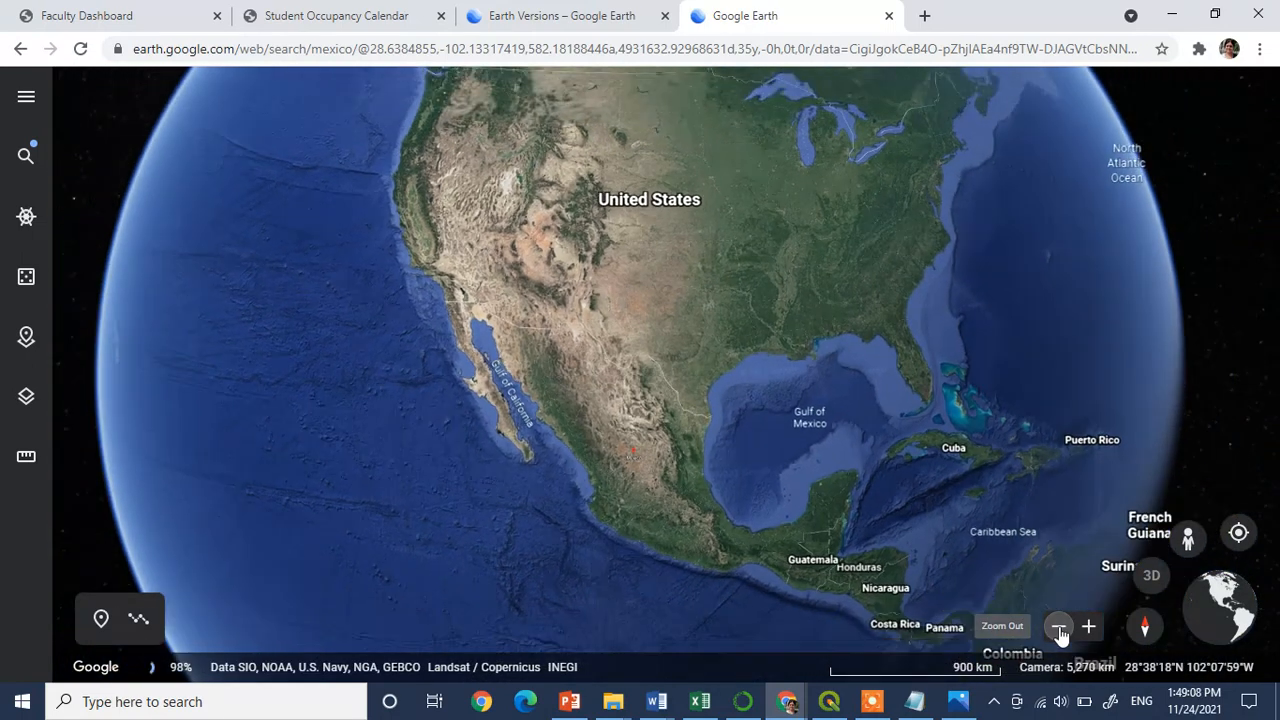
pyautogui.click(26, 155)
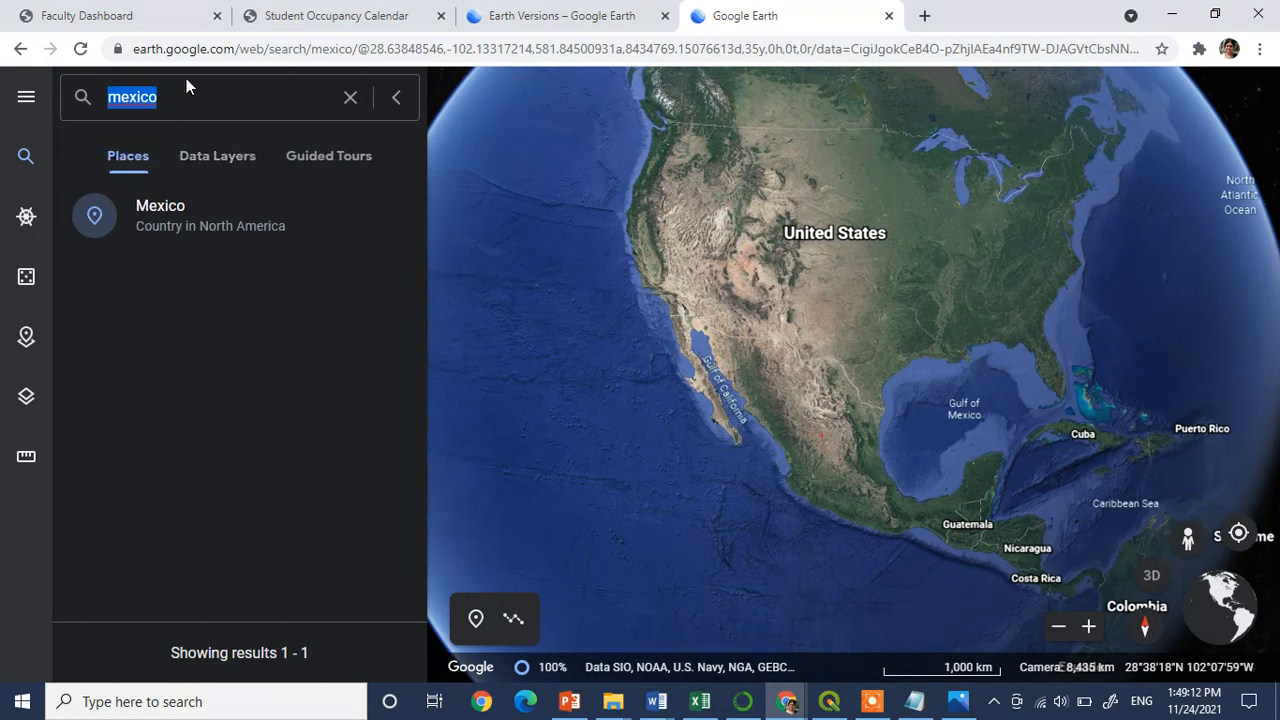
pyautogui.press('Return')
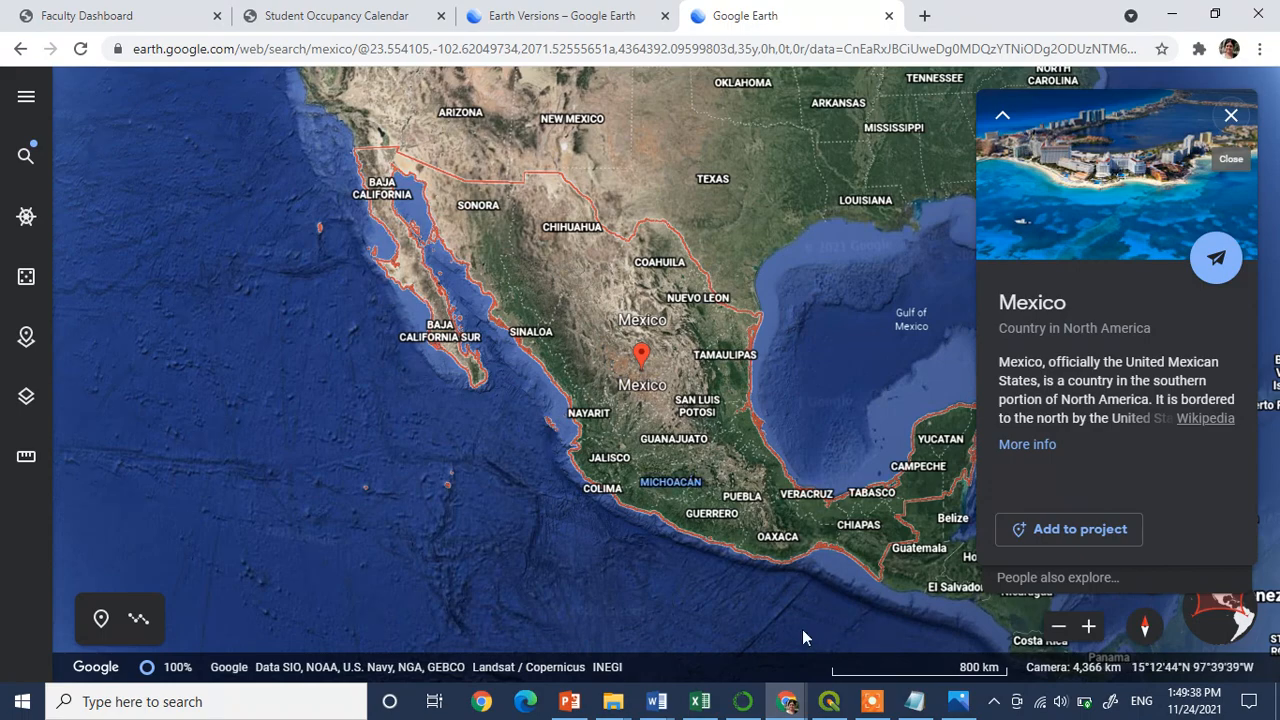
# Back in QGIS, add a control point on the lower of the two joined islands with map coordinates X 106.26 and Y 22.28
pyautogui.click(828, 701)
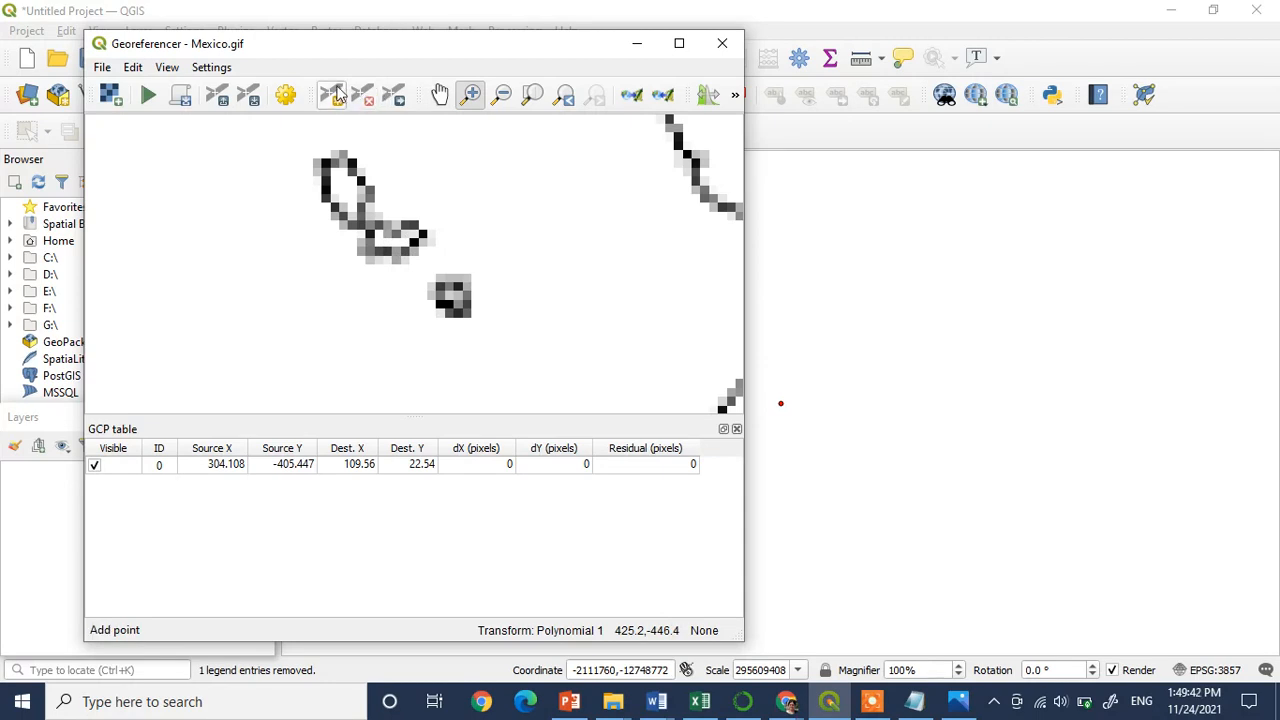
pyautogui.click(331, 94)
pyautogui.click(734, 400)
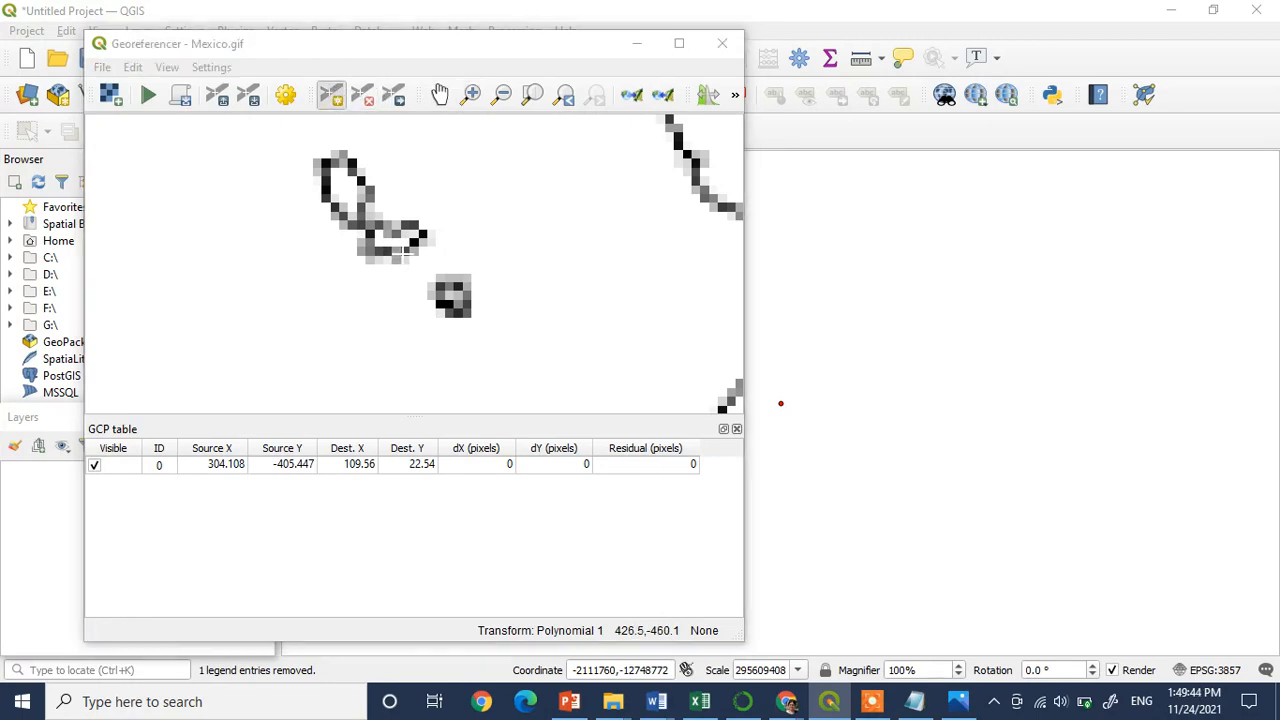
pyautogui.click(837, 289)
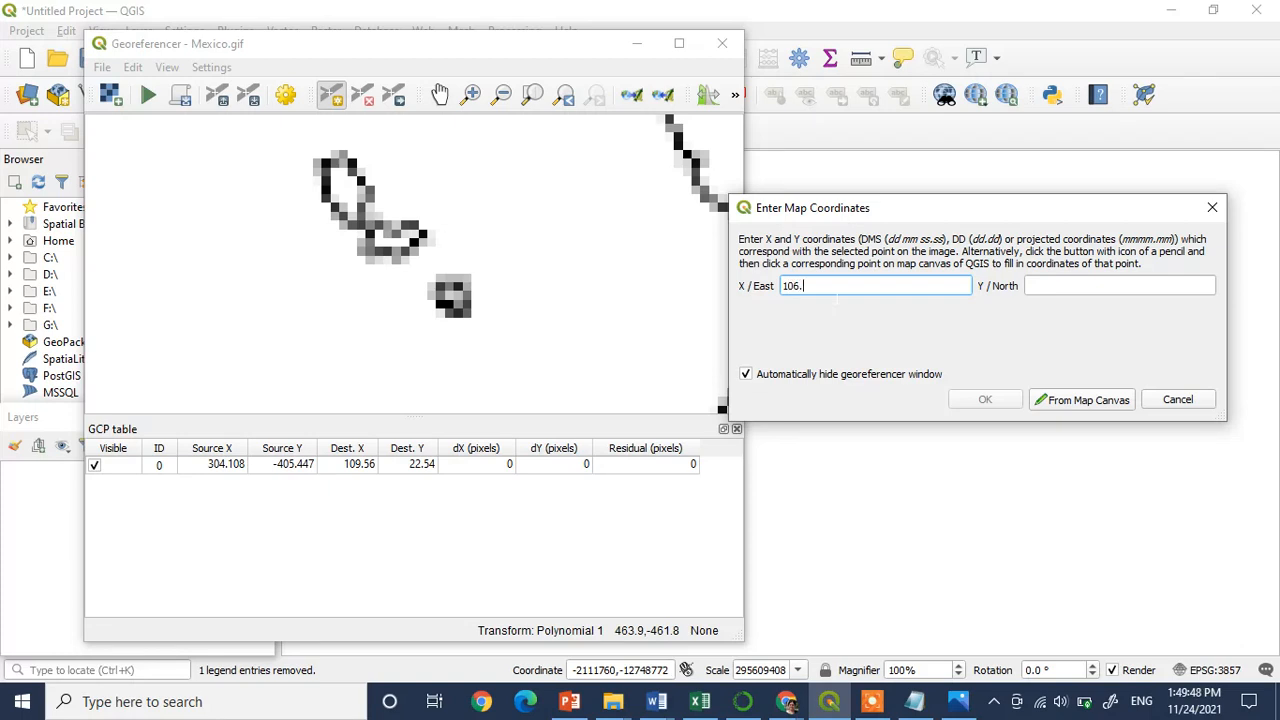
pyautogui.write('106.26')
pyautogui.press('Tab')
pyautogui.write('2')
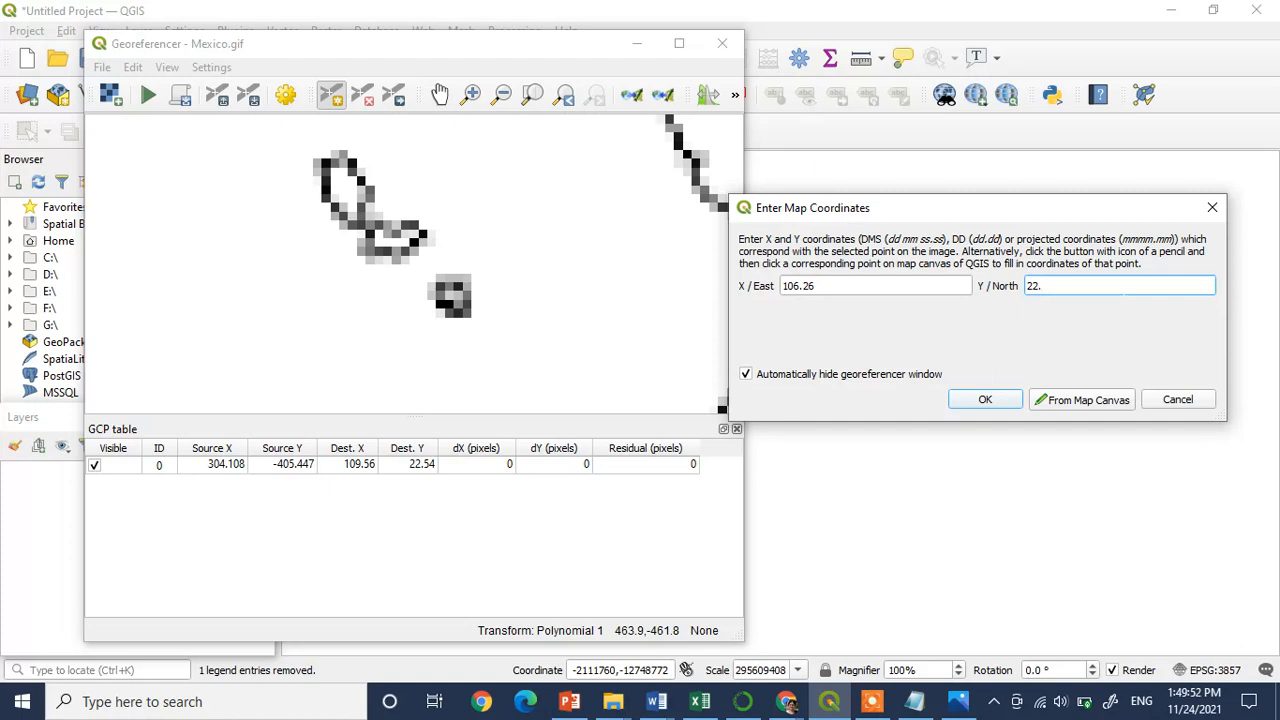
pyautogui.click(978, 401)
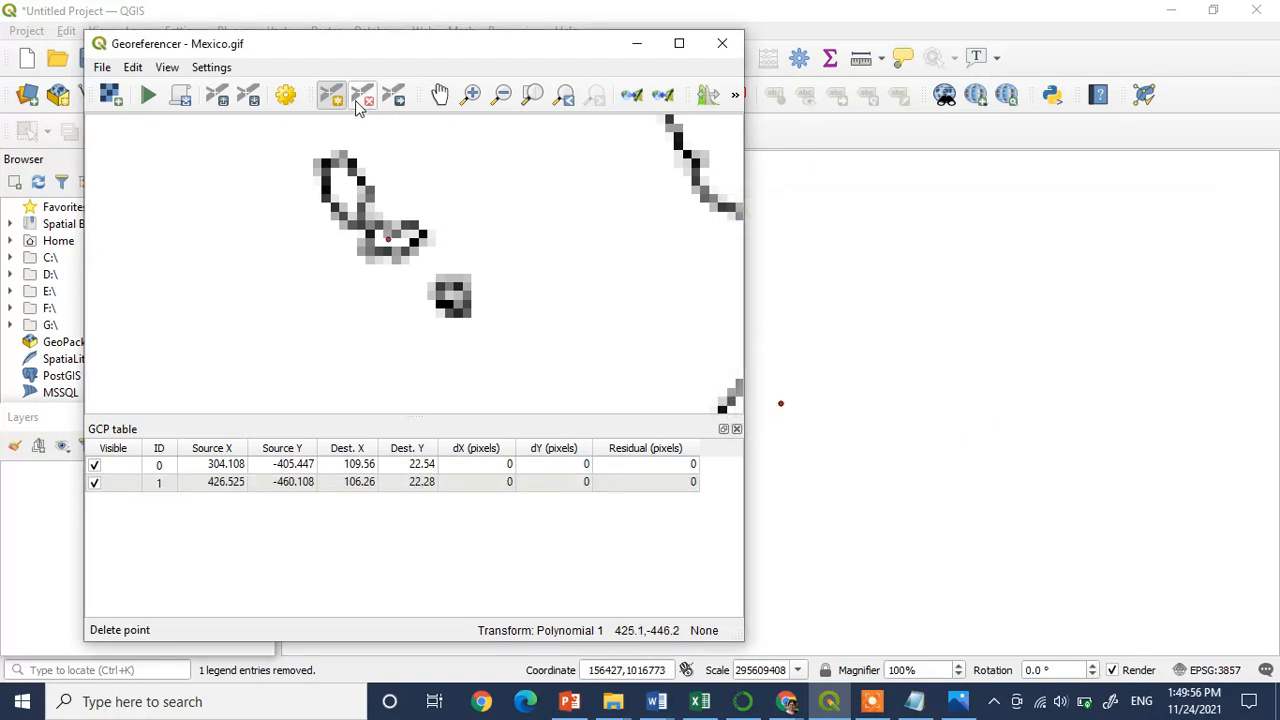
# Try to run the georeferencing with the two control points placed on the map
pyautogui.click(502, 95)
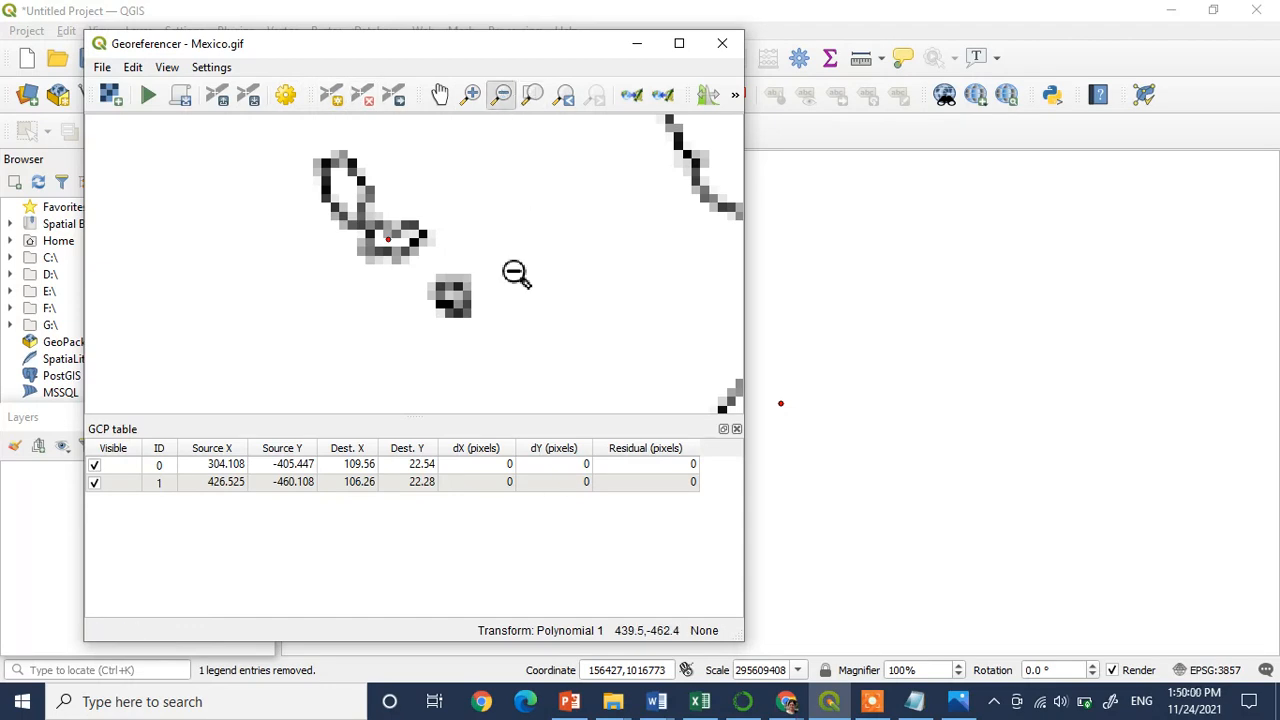
pyautogui.click(514, 272)
pyautogui.click(514, 272)
pyautogui.click(514, 272)
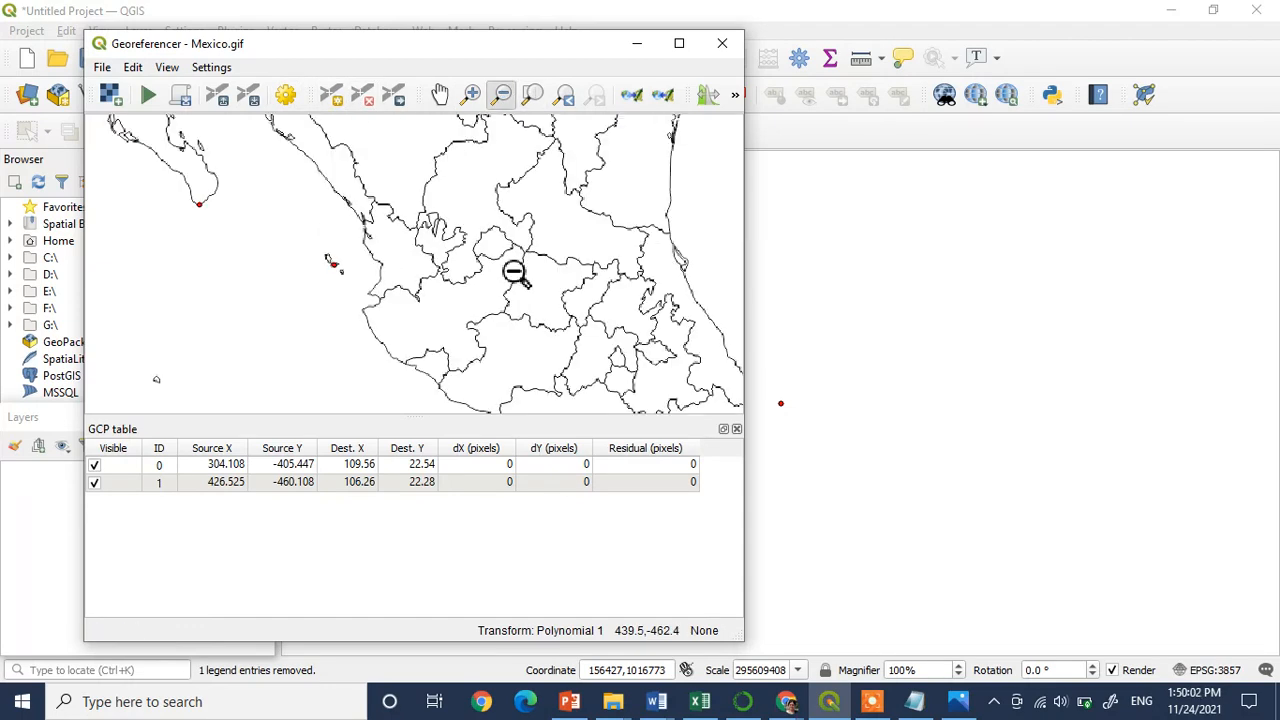
pyautogui.click(514, 272)
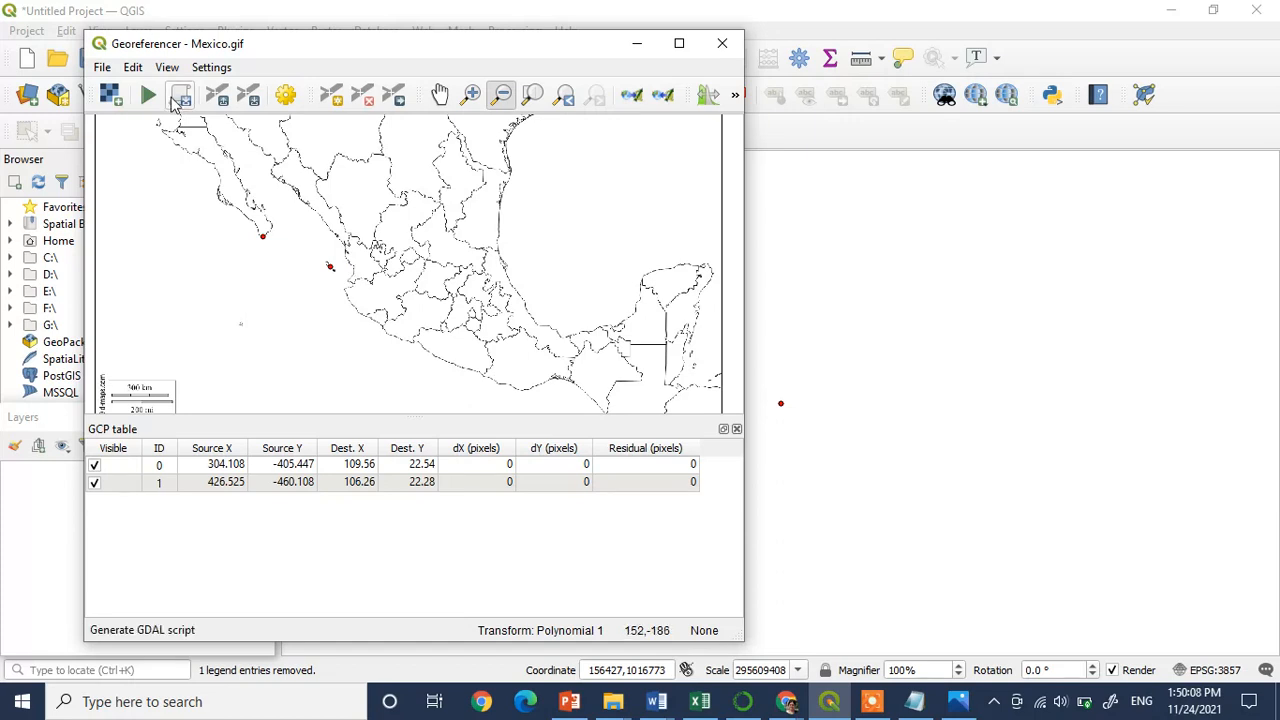
pyautogui.click(147, 97)
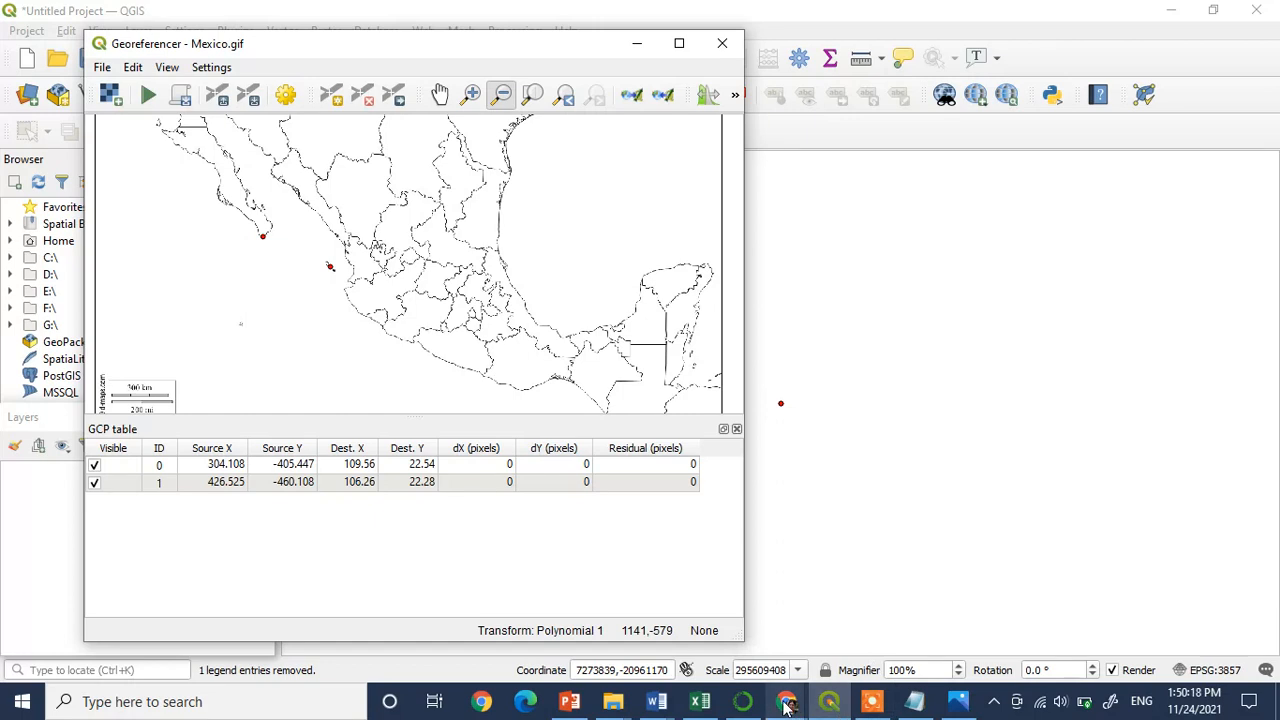
# Look up the coordinates of Mexico's southern coastal corner at Guatemala in Google Earth and bring that corner into view in the Georeferencer
pyautogui.moveTo(787, 707)
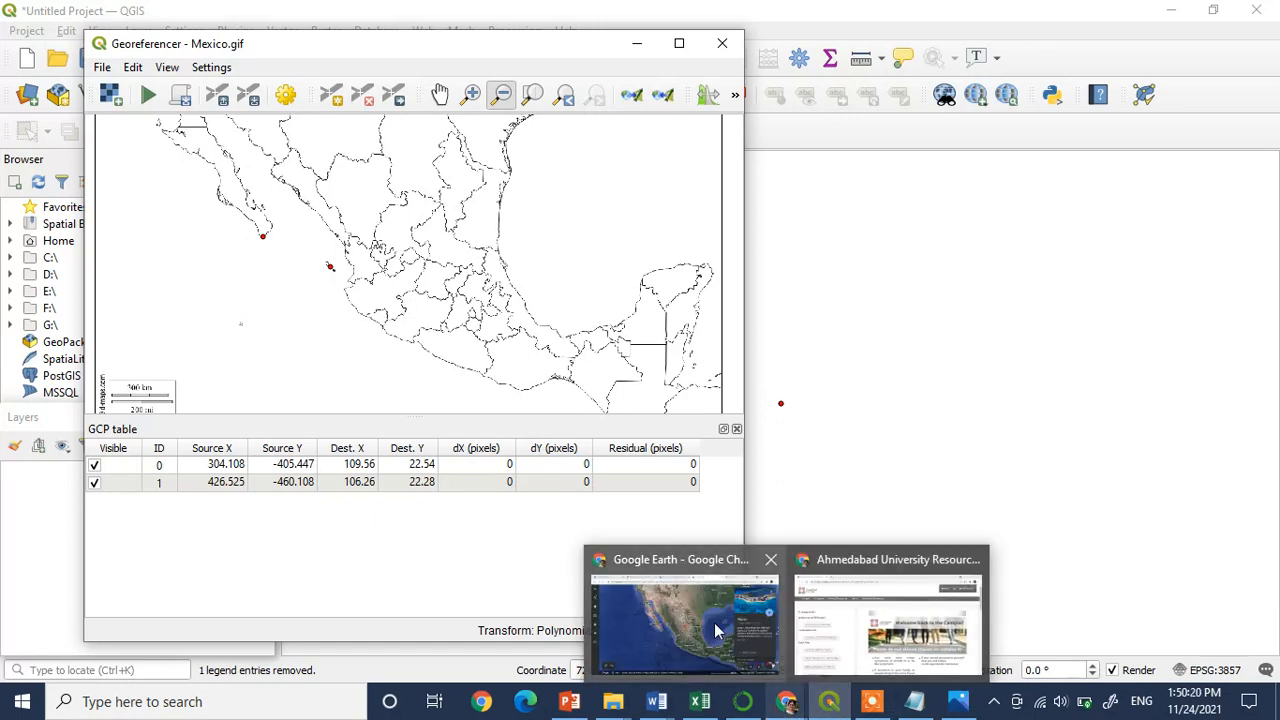
pyautogui.click(714, 622)
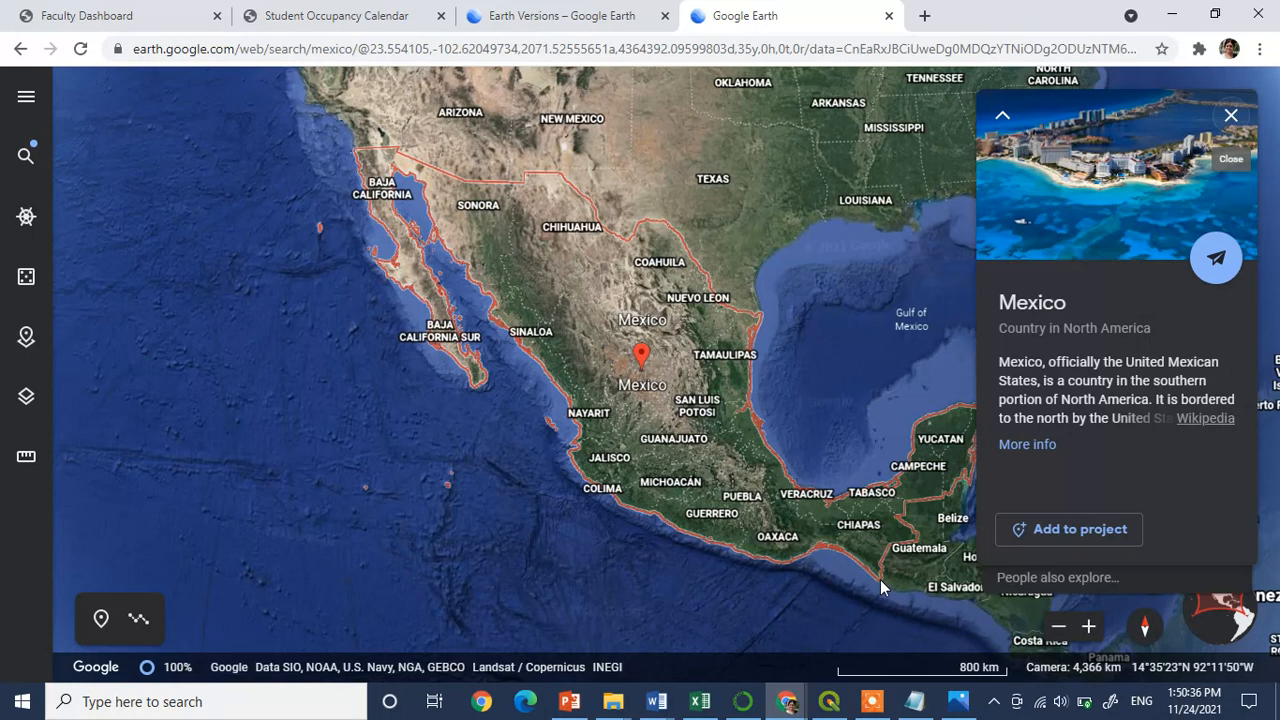
pyautogui.moveTo(843, 705)
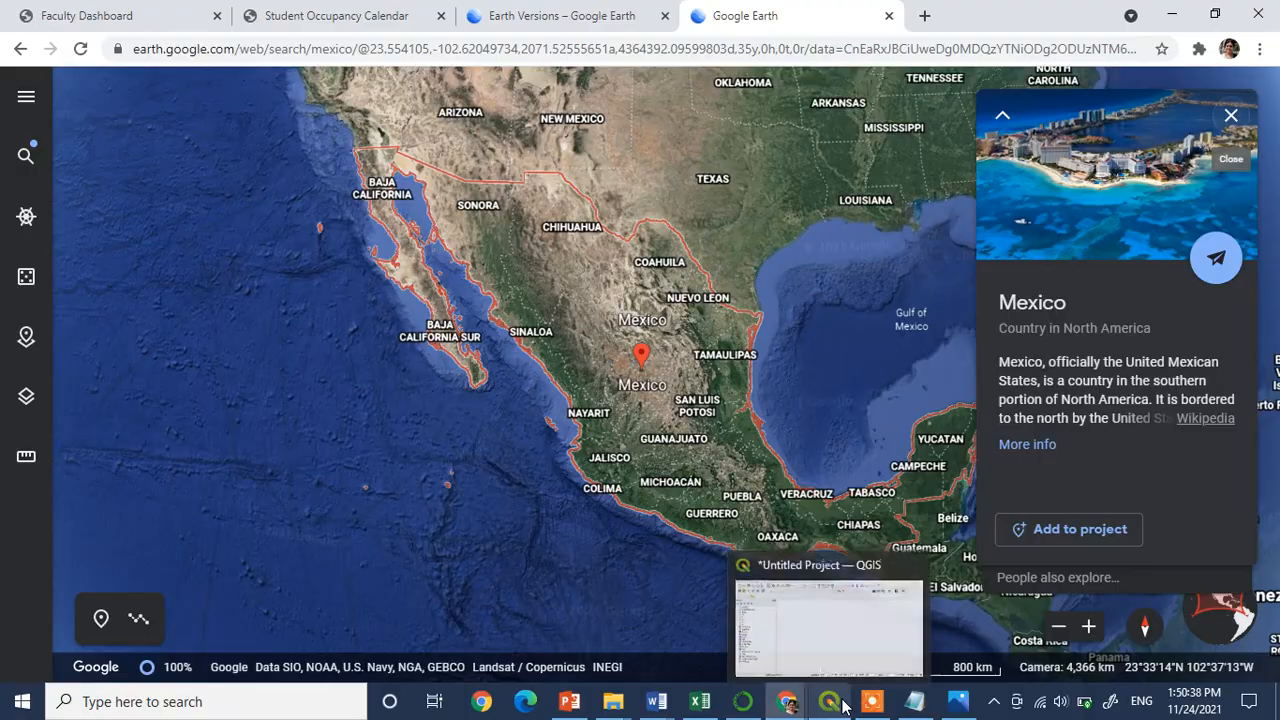
pyautogui.click(829, 632)
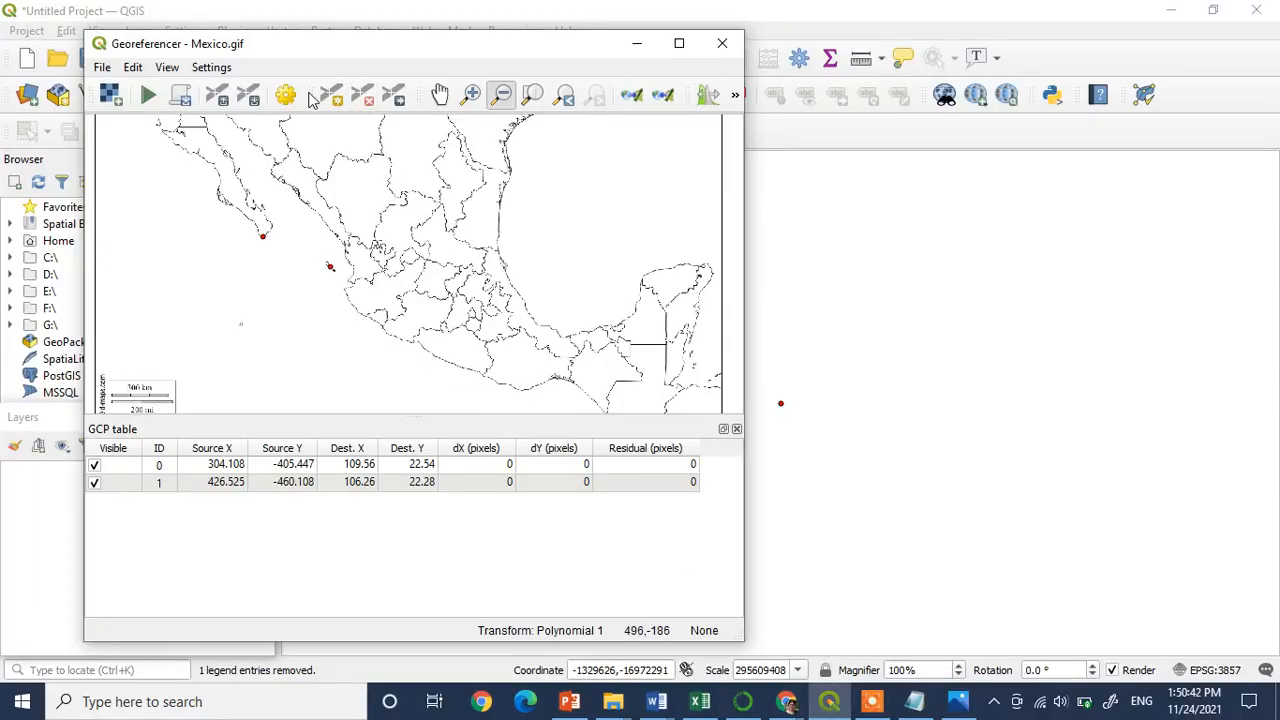
pyautogui.click(441, 95)
pyautogui.moveTo(572, 388); pyautogui.dragTo(524, 350)
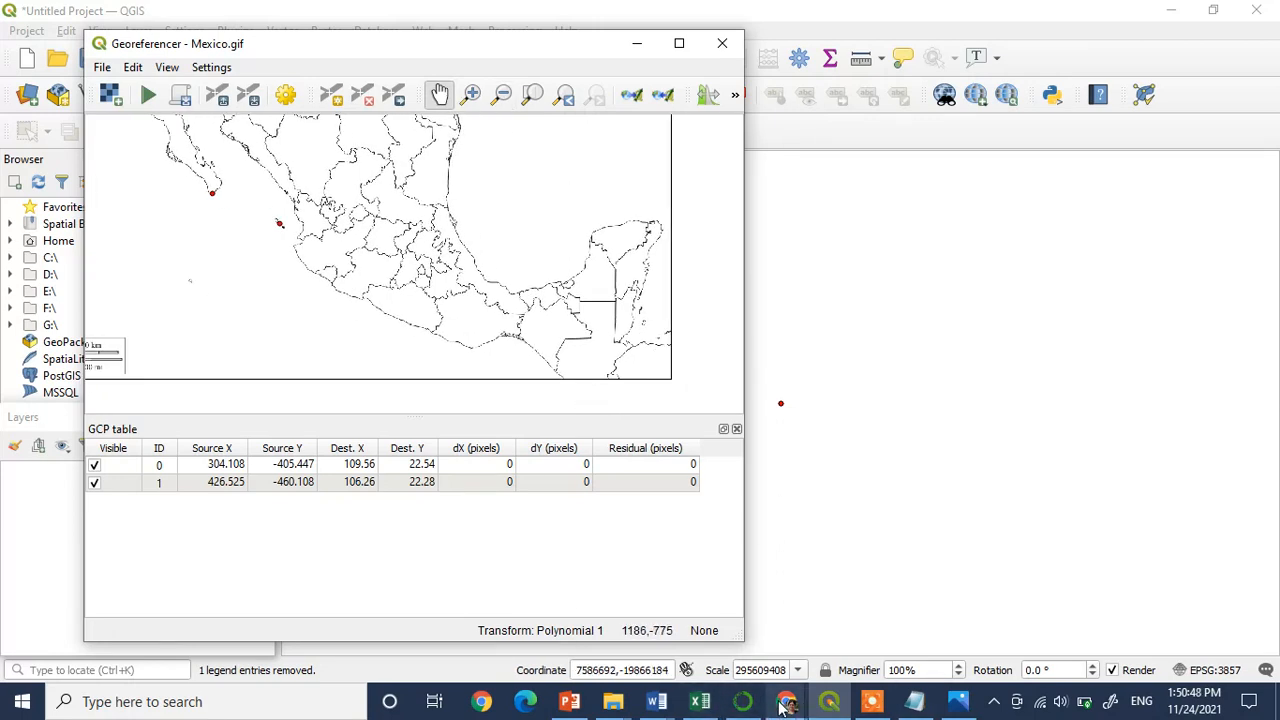
pyautogui.moveTo(787, 703)
pyautogui.click(730, 638)
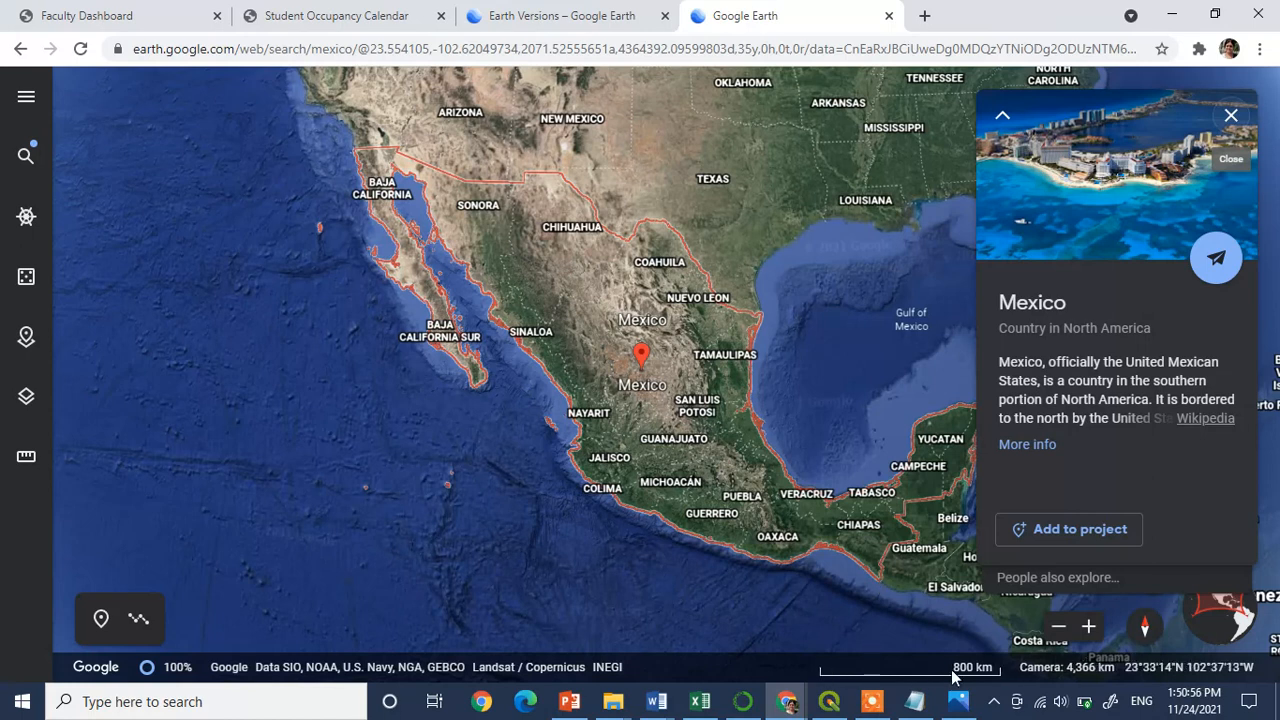
pyautogui.click(830, 705)
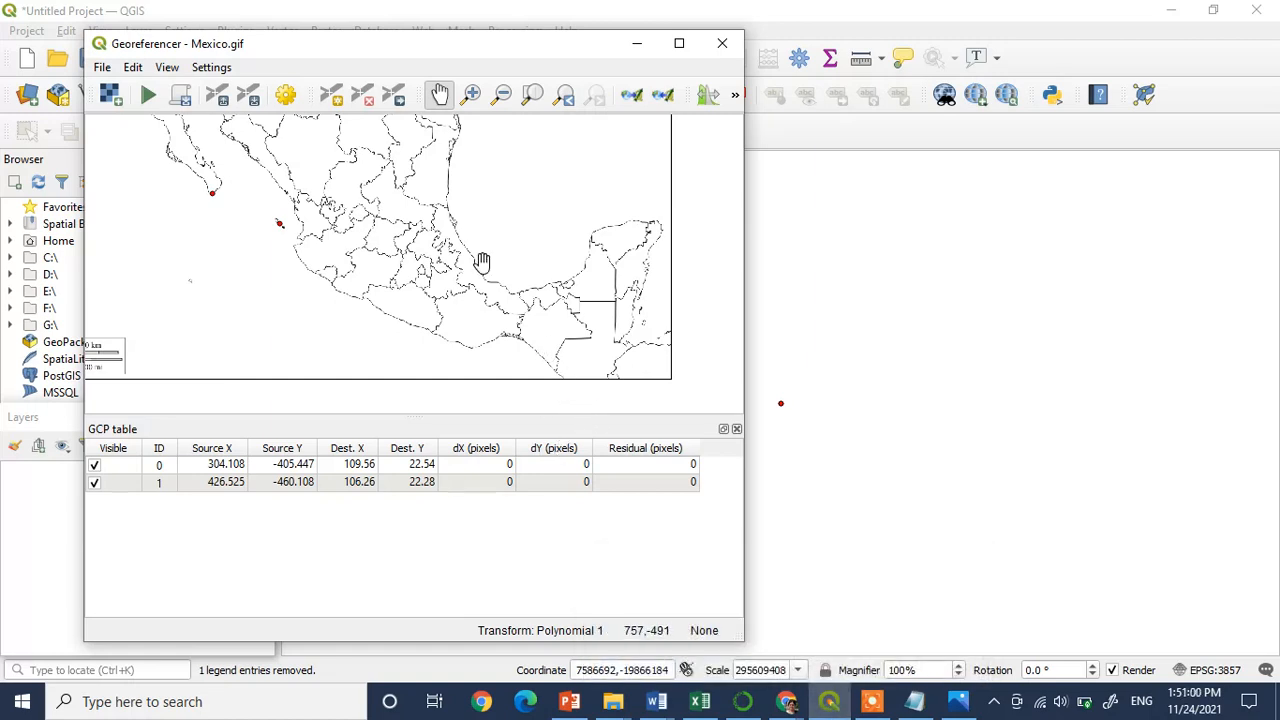
# Place a control point on the southern tip of Chiapas, enter X 92.14 and recheck the spot in Google Earth
pyautogui.click(333, 100)
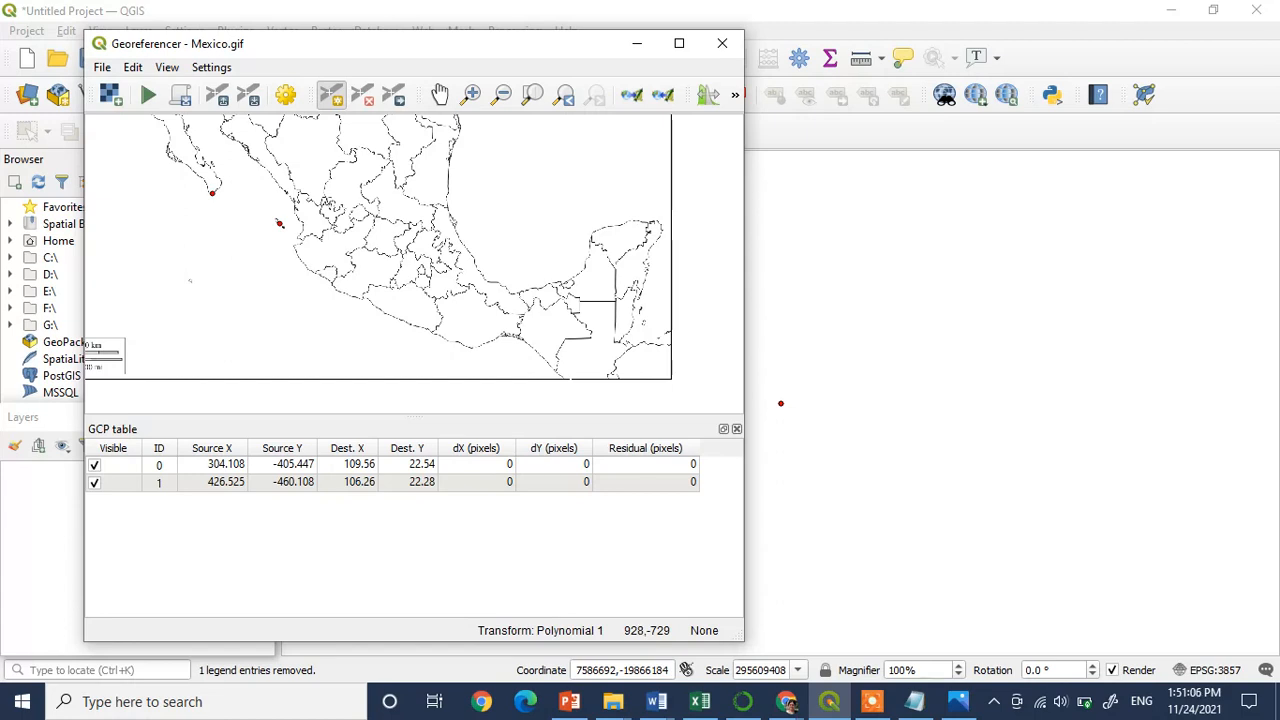
pyautogui.click(554, 370)
pyautogui.click(831, 288)
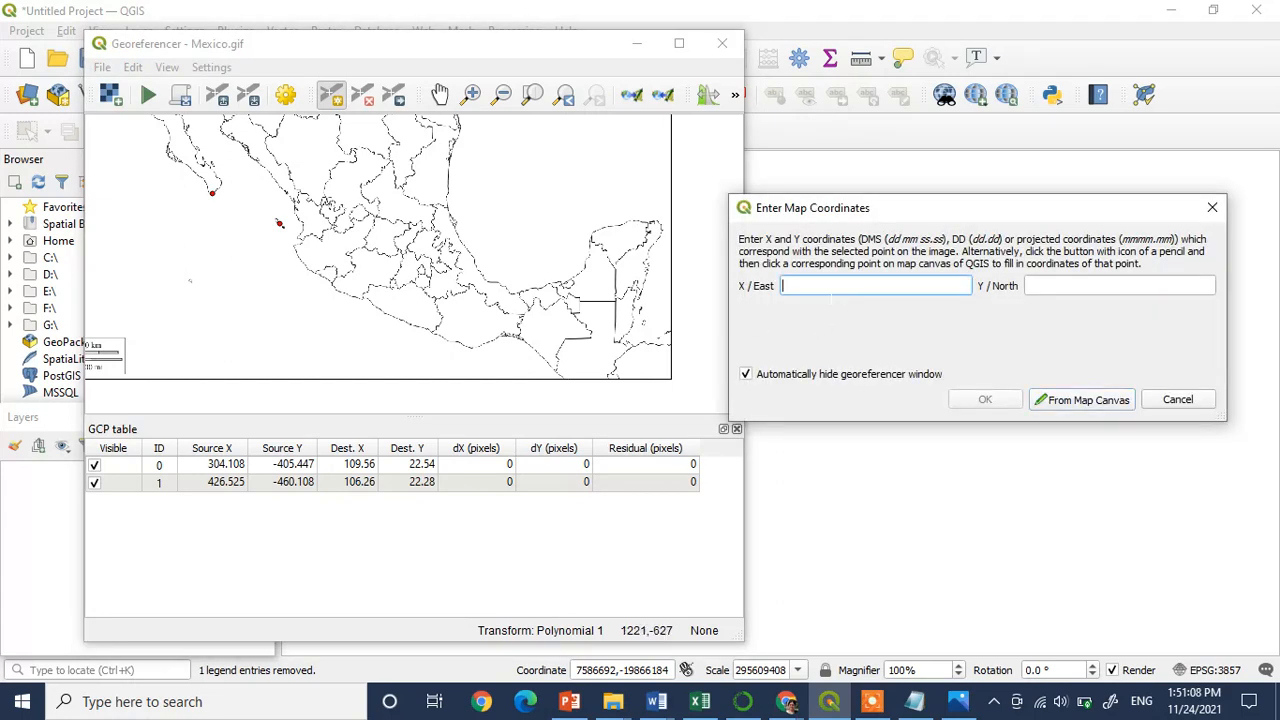
pyautogui.write('92.14')
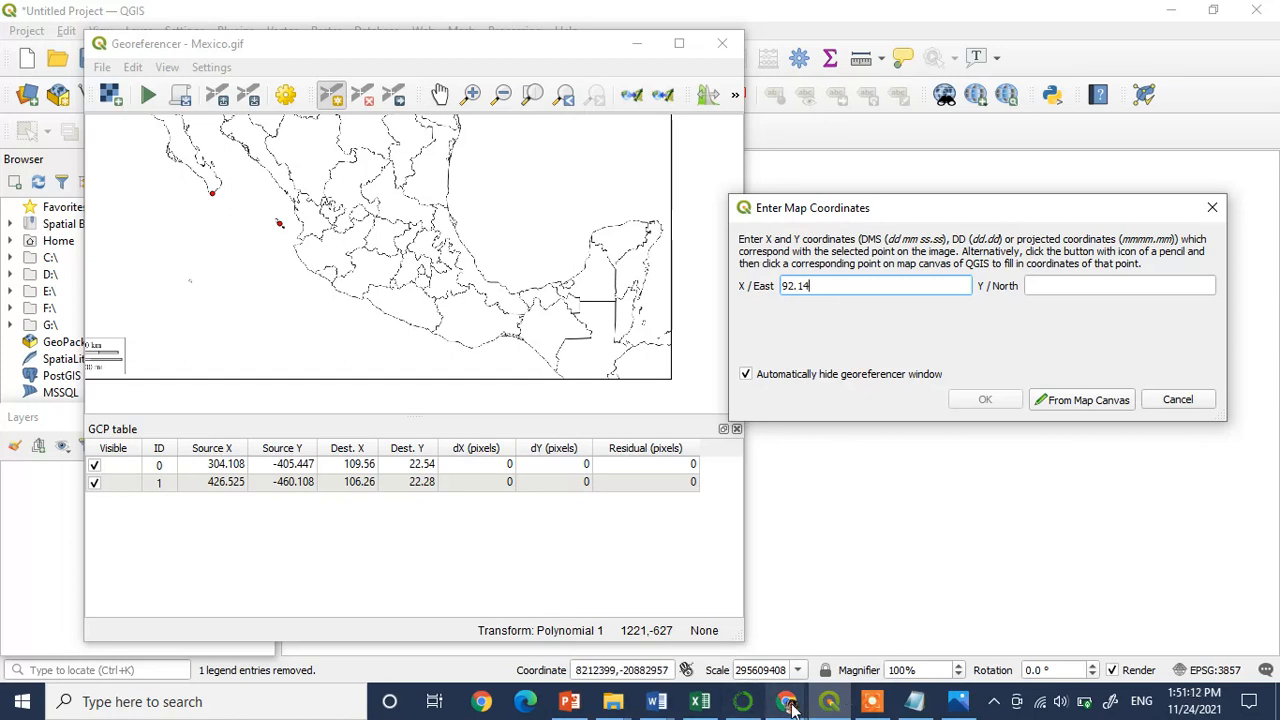
pyautogui.moveTo(786, 702)
pyautogui.click(663, 628)
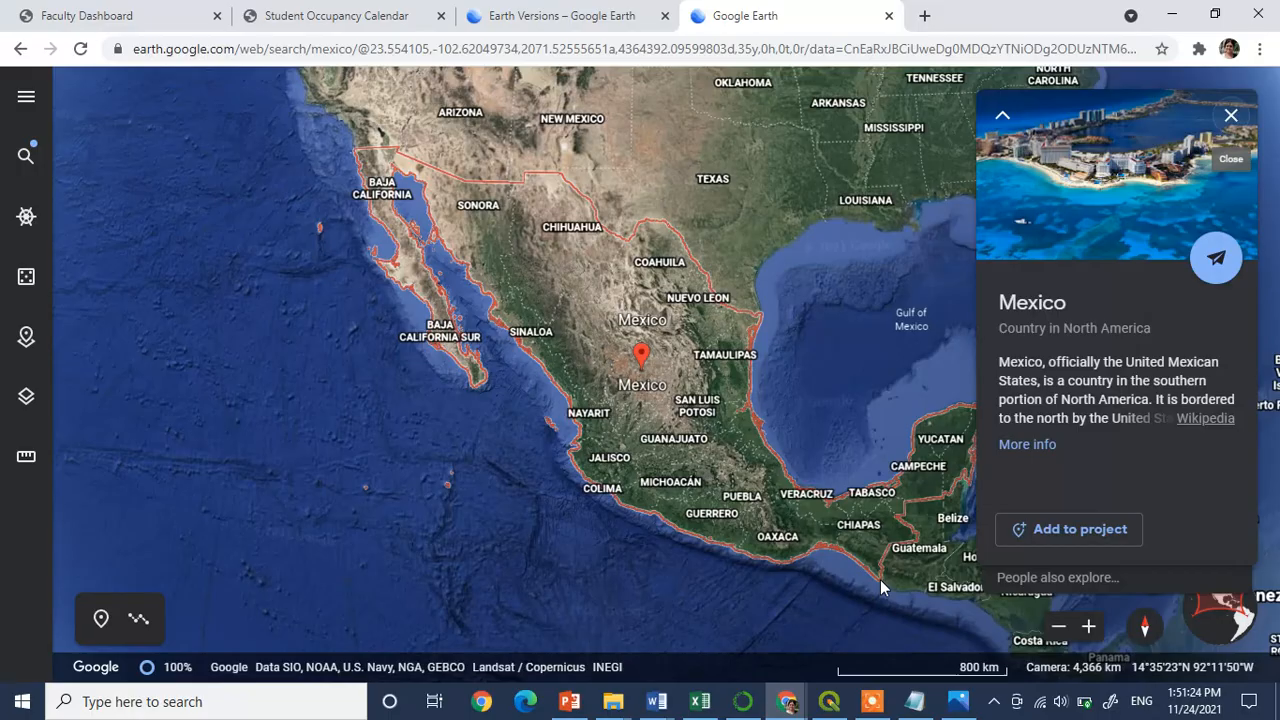
pyautogui.click(829, 701)
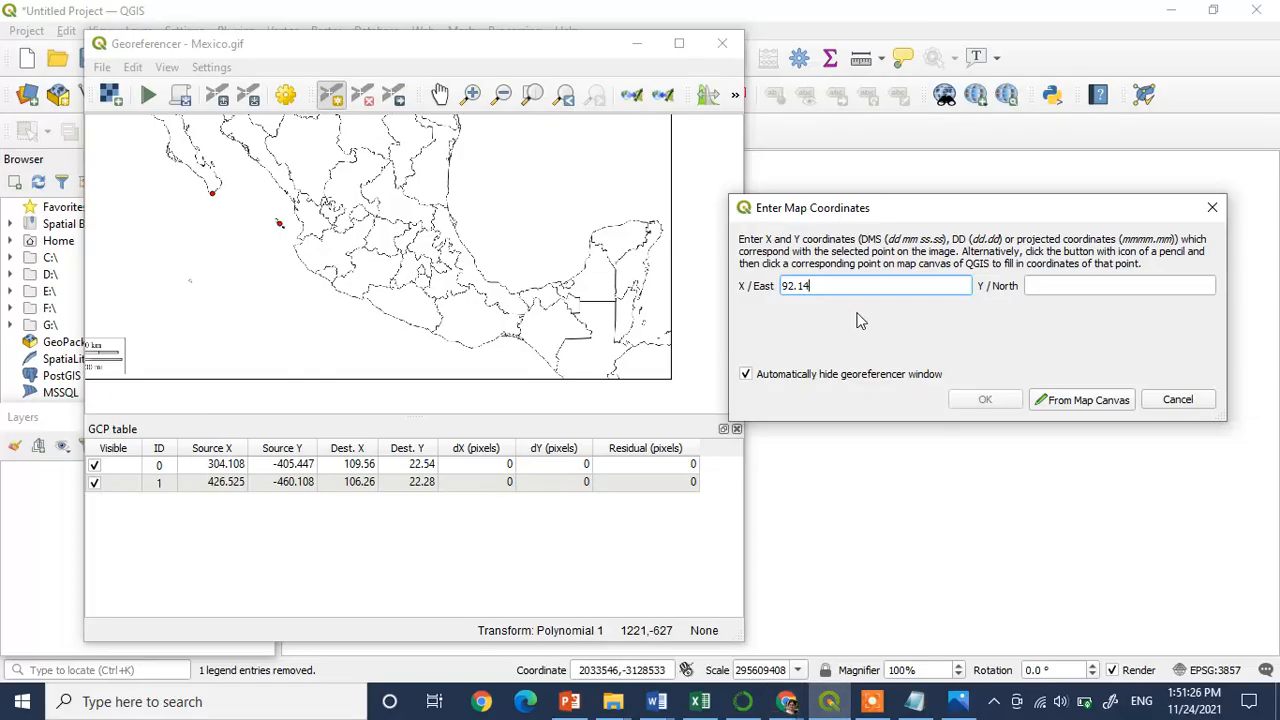
# Enter Y 14.35 for the Chiapas tip, correct its X to 92.11 and add the control point
pyautogui.click(1052, 286)
pyautogui.write('14.35')
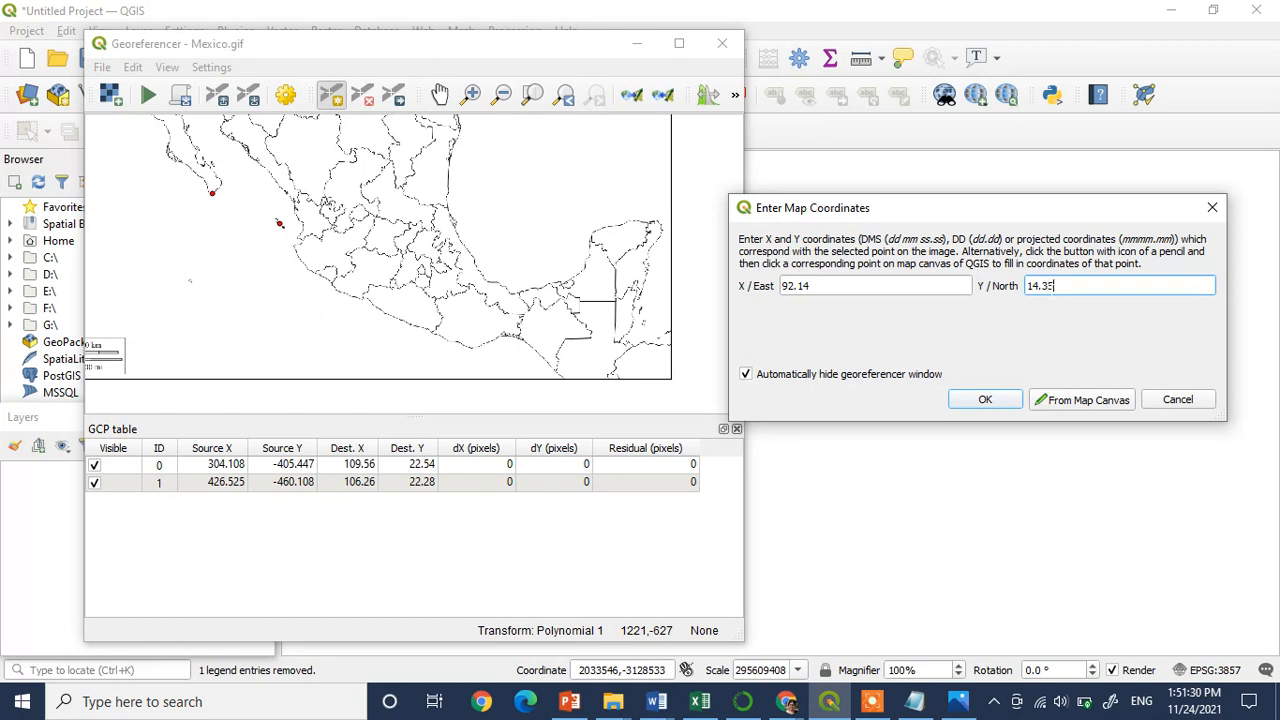
pyautogui.click(868, 286)
pyautogui.press('BackSpace')
pyautogui.write('1')
pyautogui.click(978, 403)
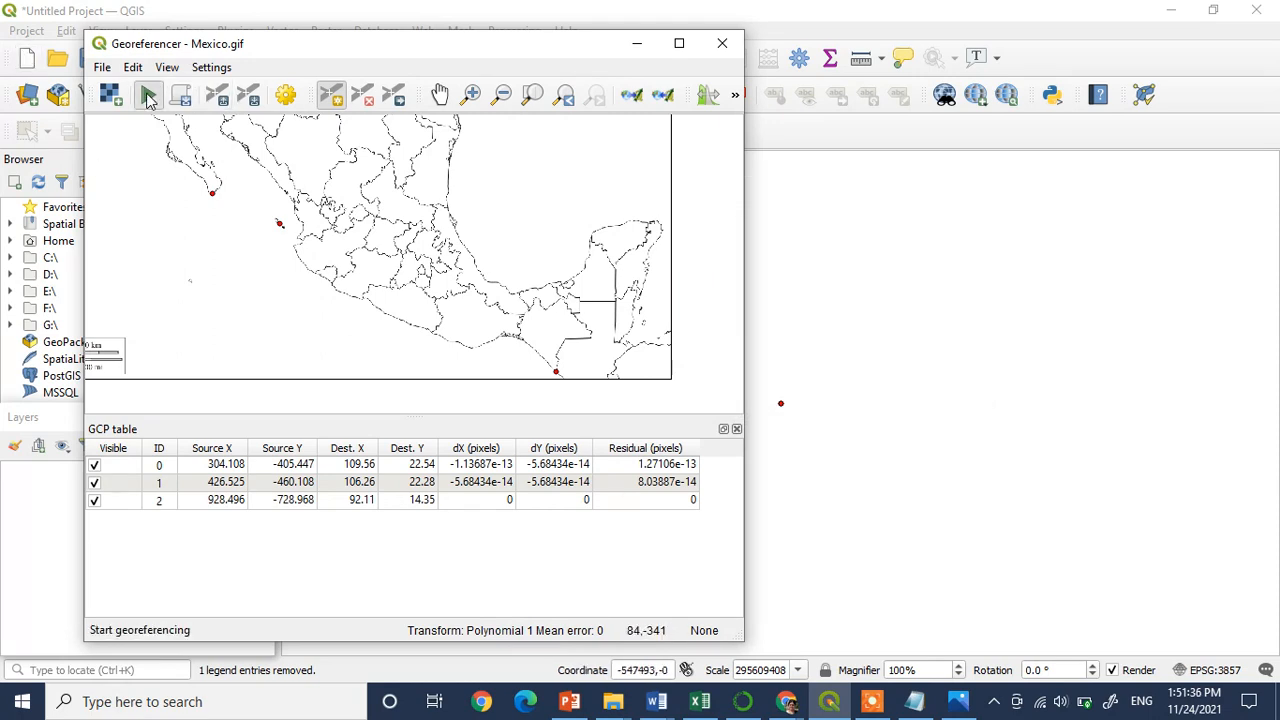
# Start georeferencing the Mexico map with the three control points
pyautogui.click(148, 97)
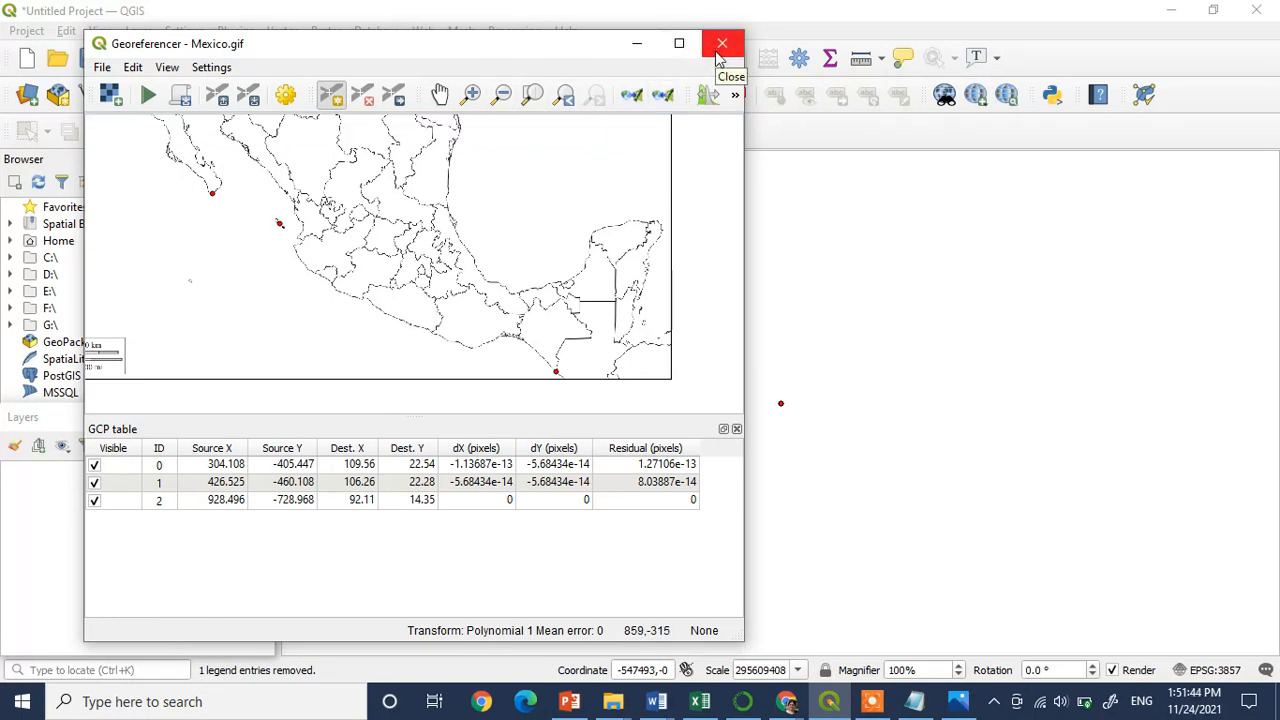
# Close the Georeferencer and discard the unsaved GCP points
pyautogui.click(716, 58)
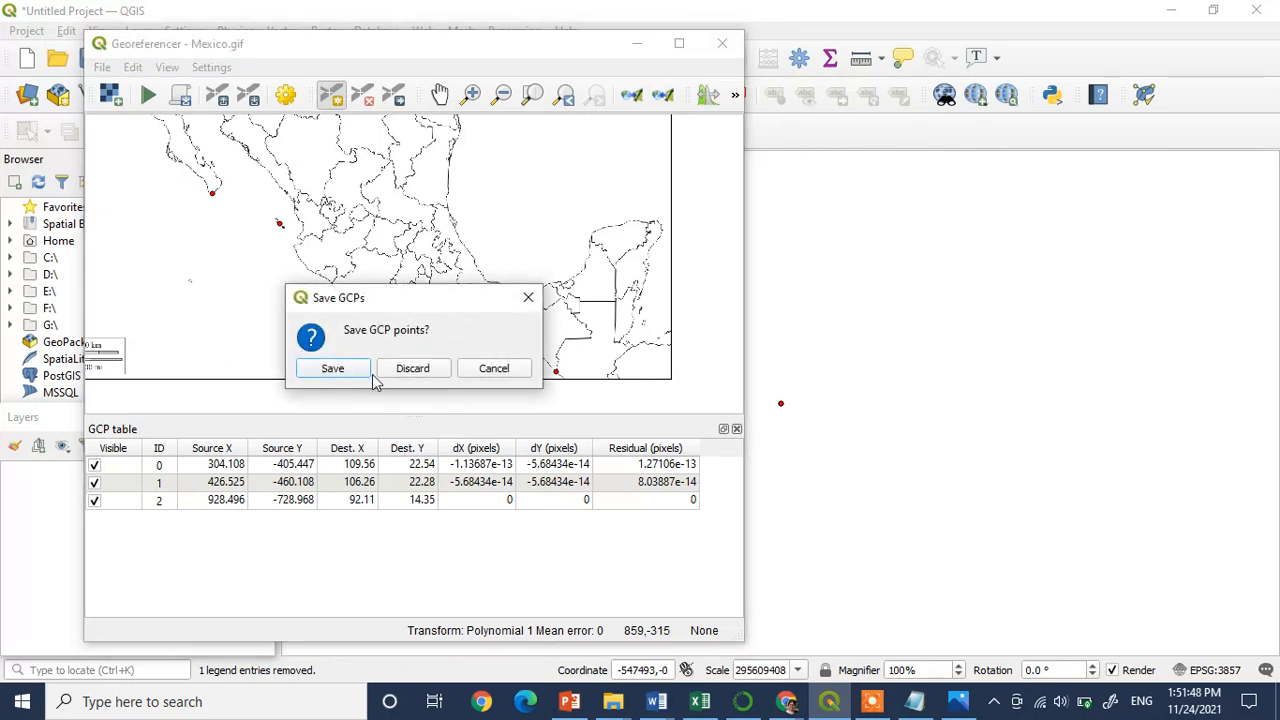
pyautogui.click(412, 369)
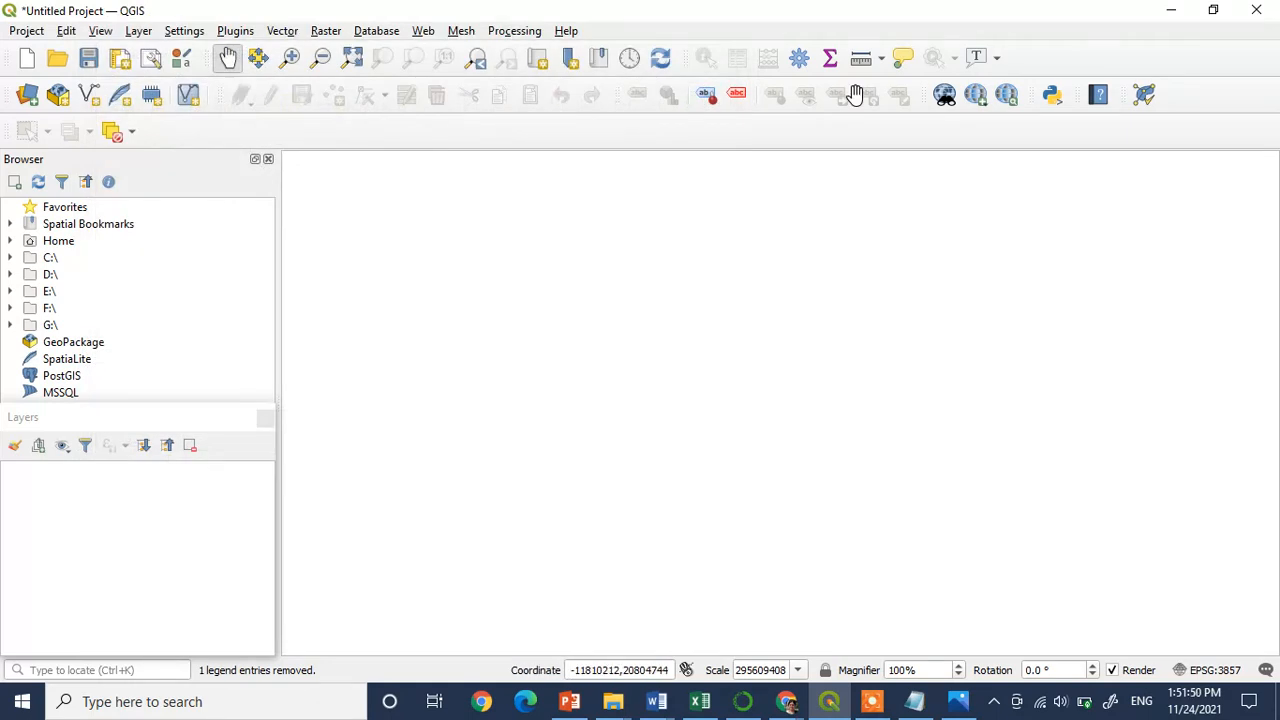
# Start adding a raster layer with File as the source type and browse for its raster dataset
pyautogui.click(138, 31)
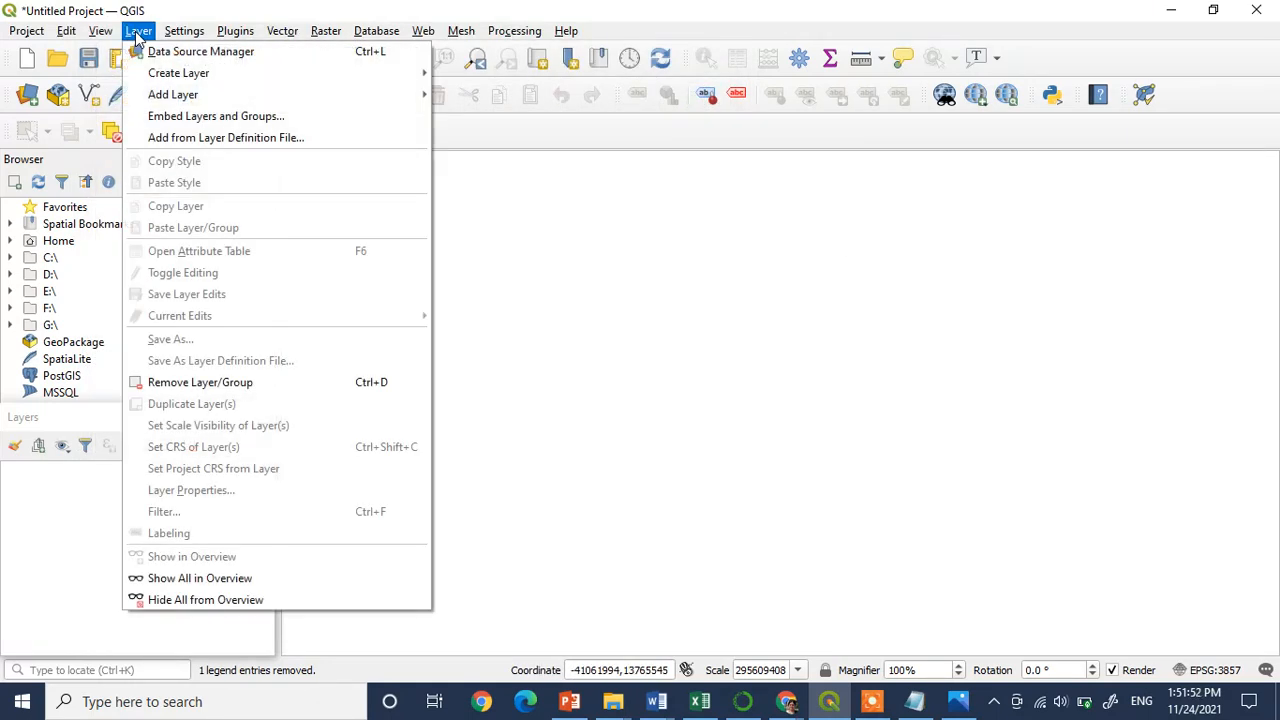
pyautogui.moveTo(185, 105)
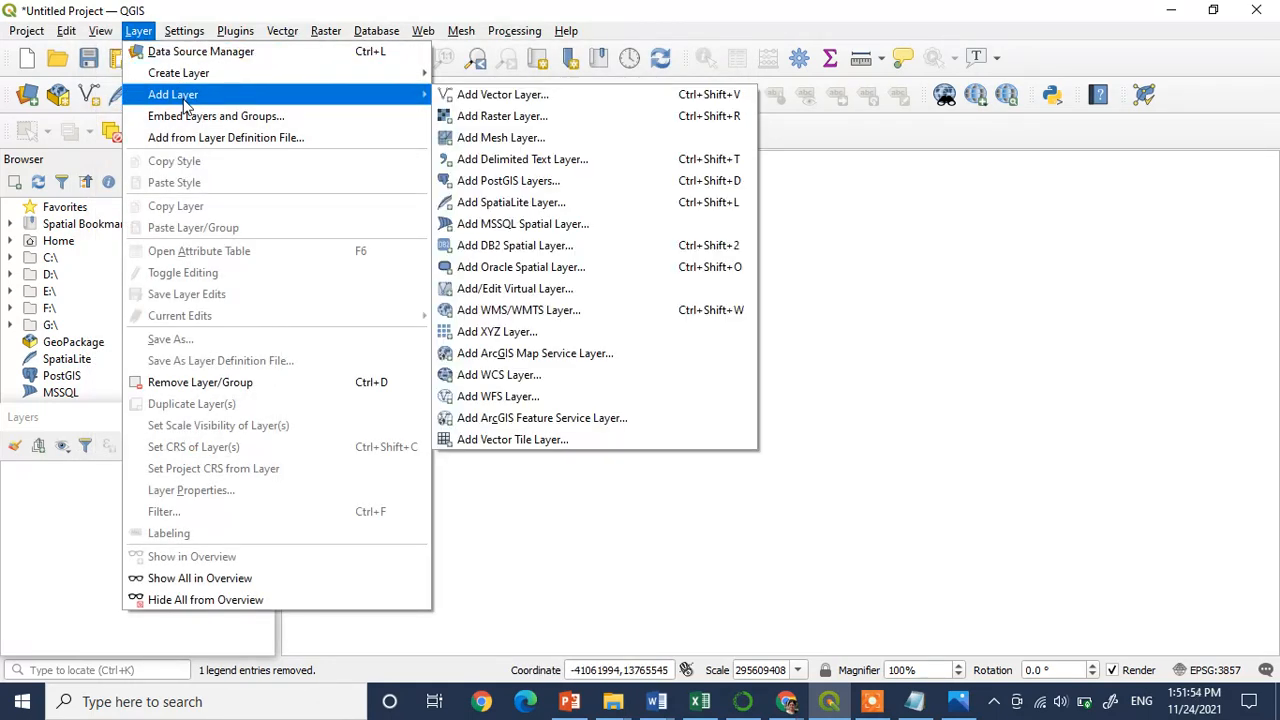
pyautogui.click(473, 118)
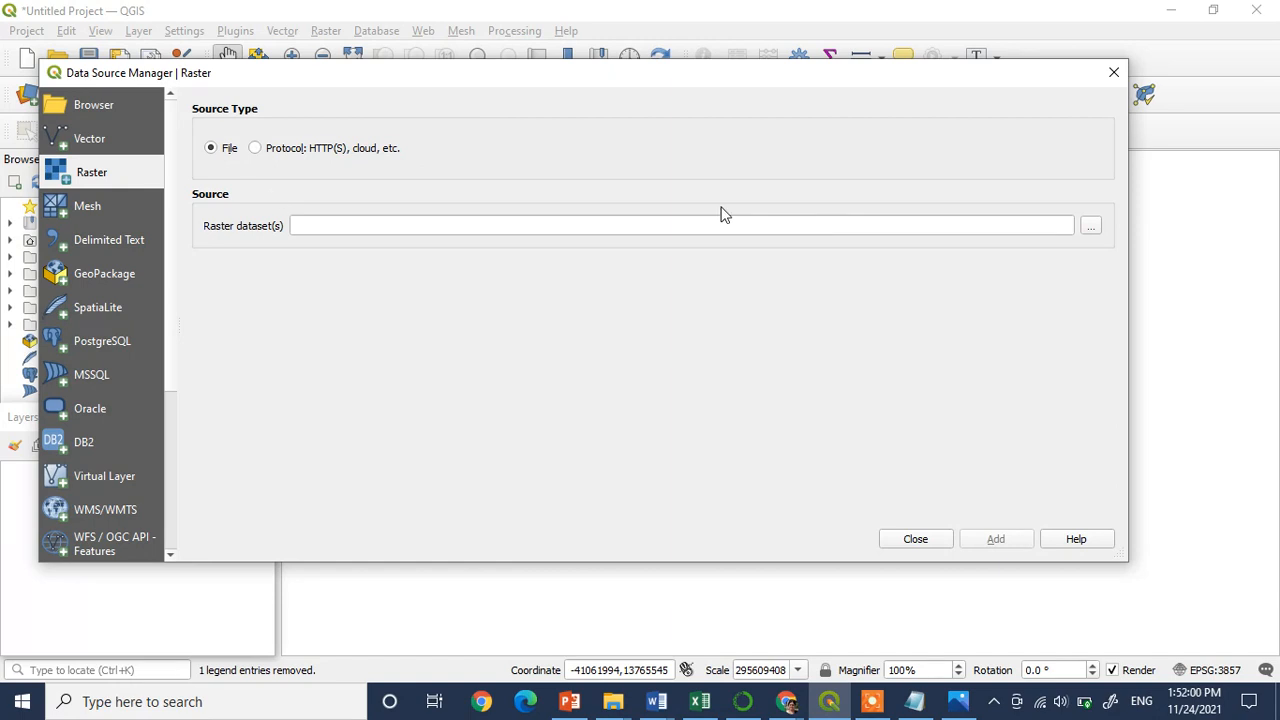
pyautogui.click(1090, 228)
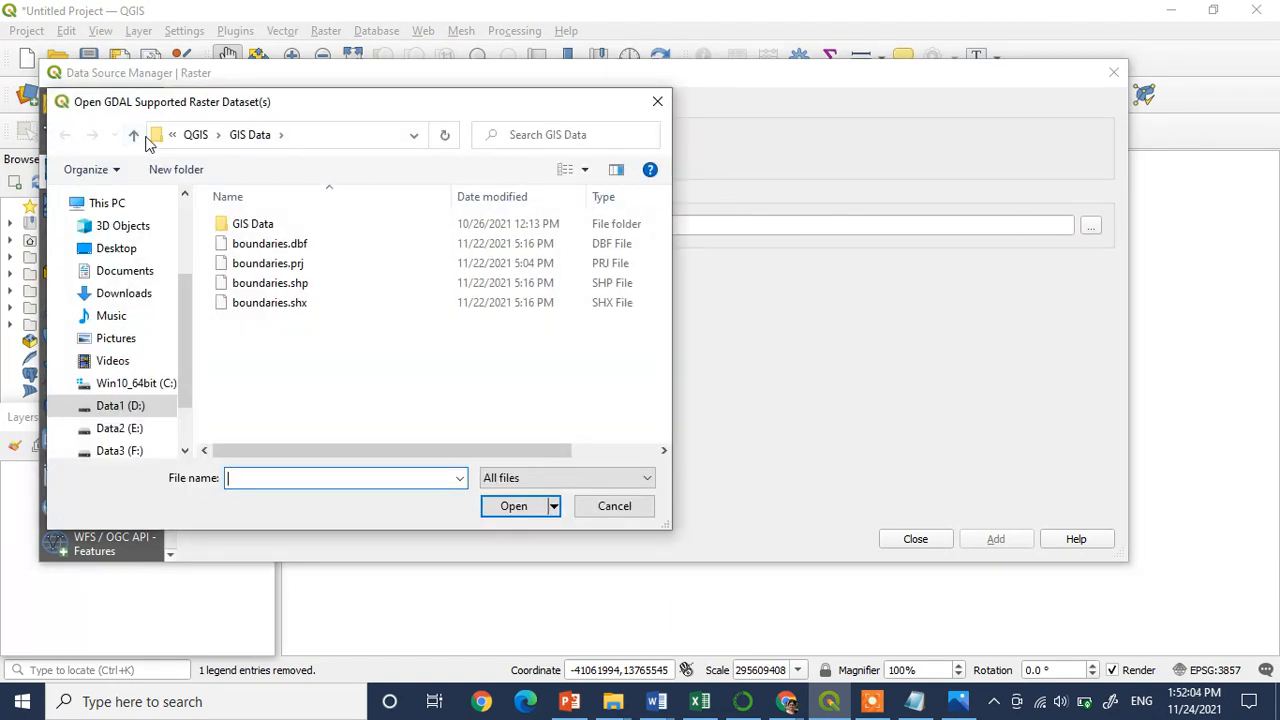
# Go up to the Data Science folder and open CSD101, Assignment, Pack 20 to locate the georeferenced raster
pyautogui.click(414, 136)
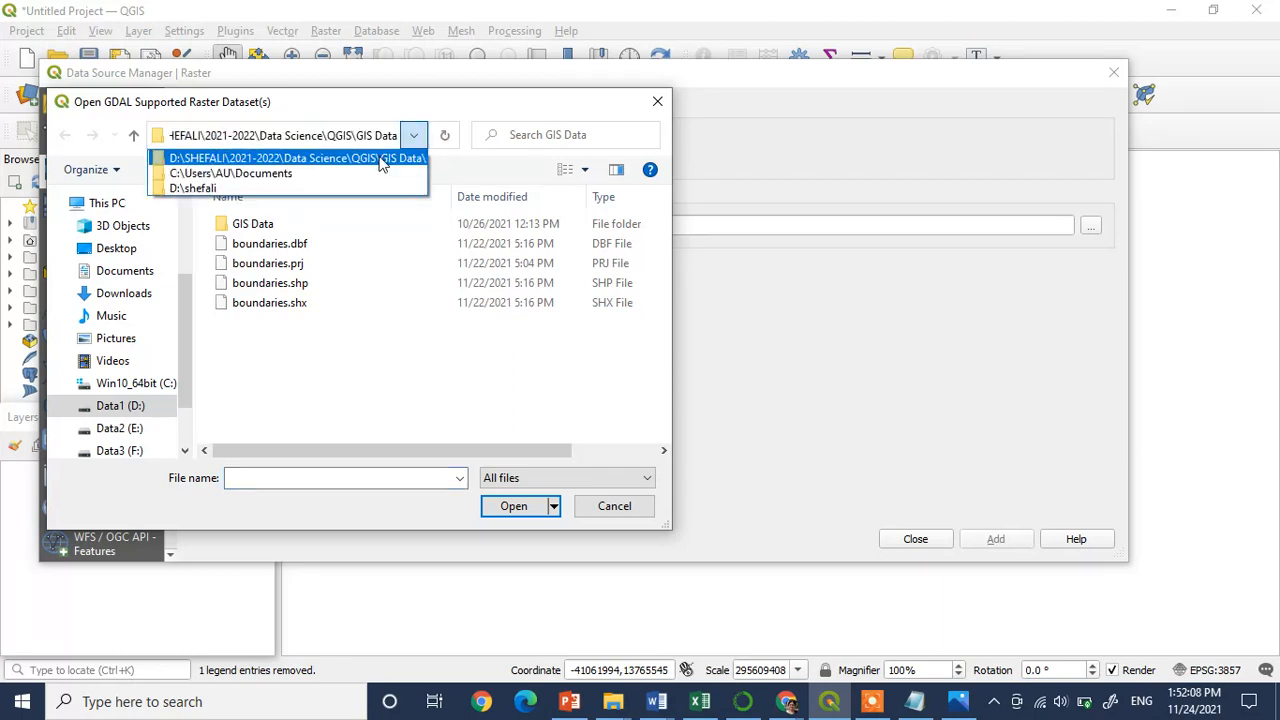
pyautogui.click(380, 159)
pyautogui.click(133, 135)
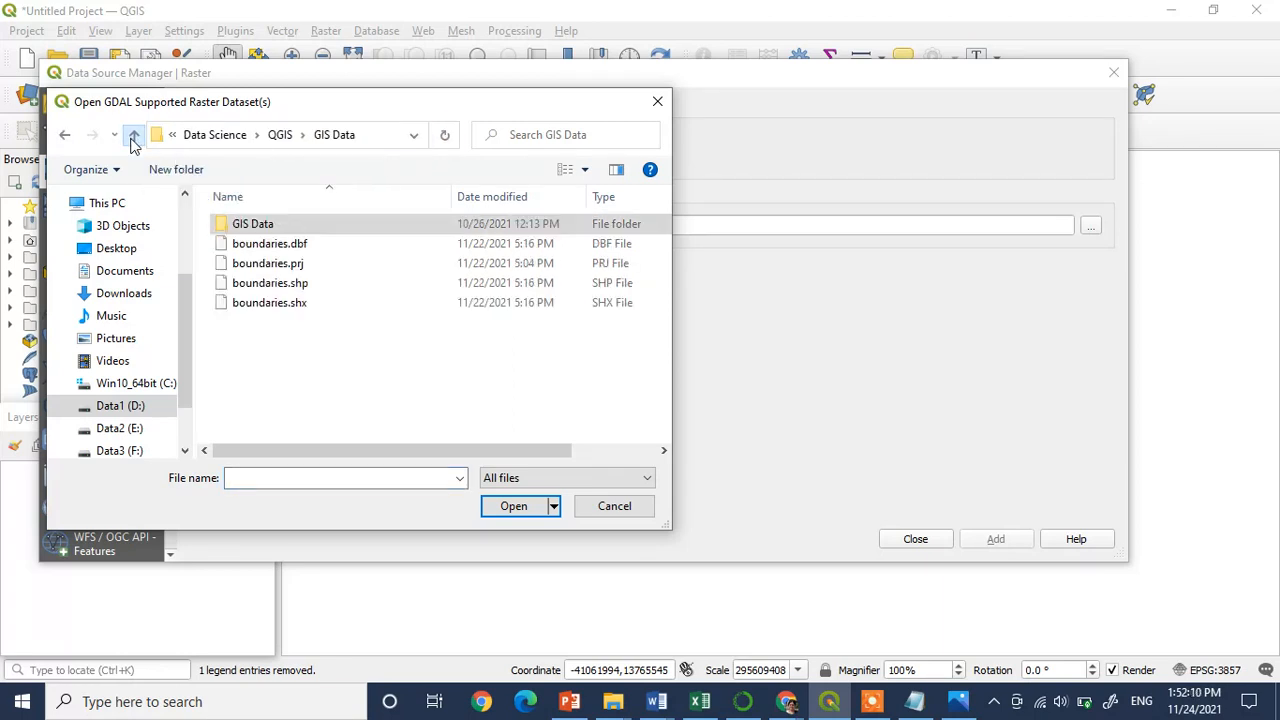
pyautogui.click(133, 135)
pyautogui.click(133, 137)
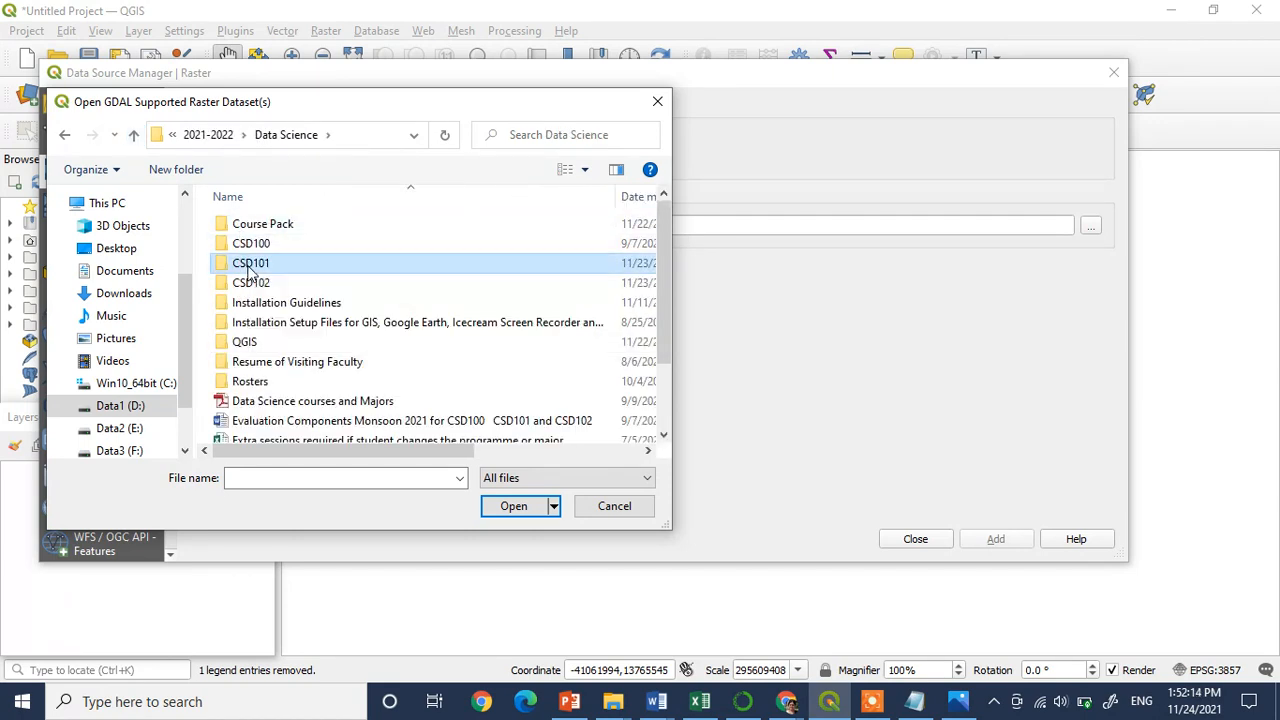
pyautogui.doubleClick(251, 262)
pyautogui.doubleClick(300, 226)
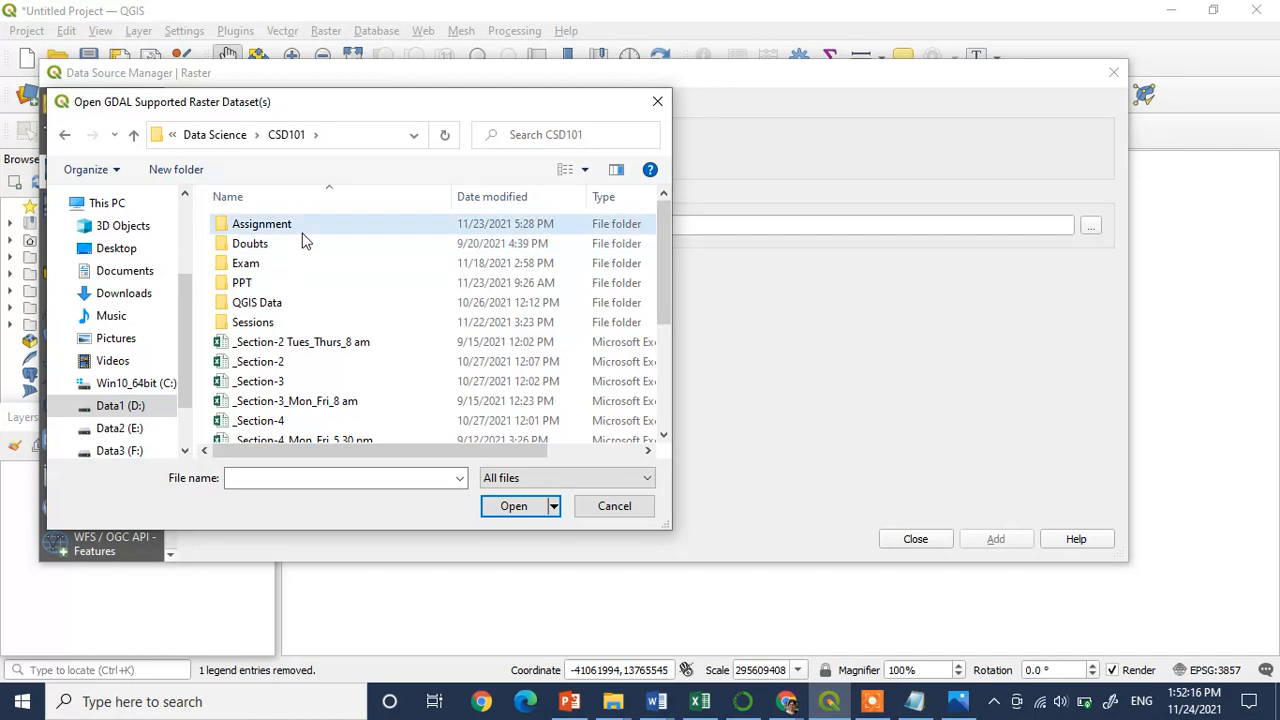
pyautogui.moveTo(664, 249); pyautogui.dragTo(663, 341)
pyautogui.doubleClick(321, 360)
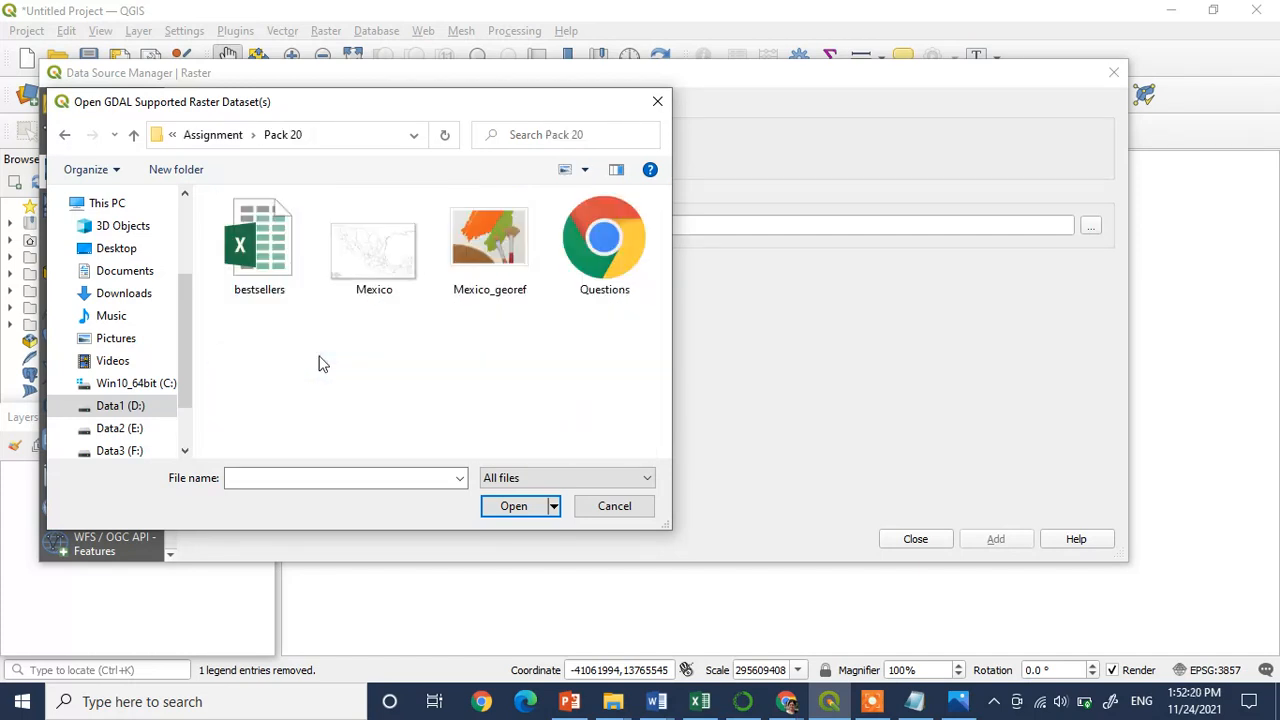